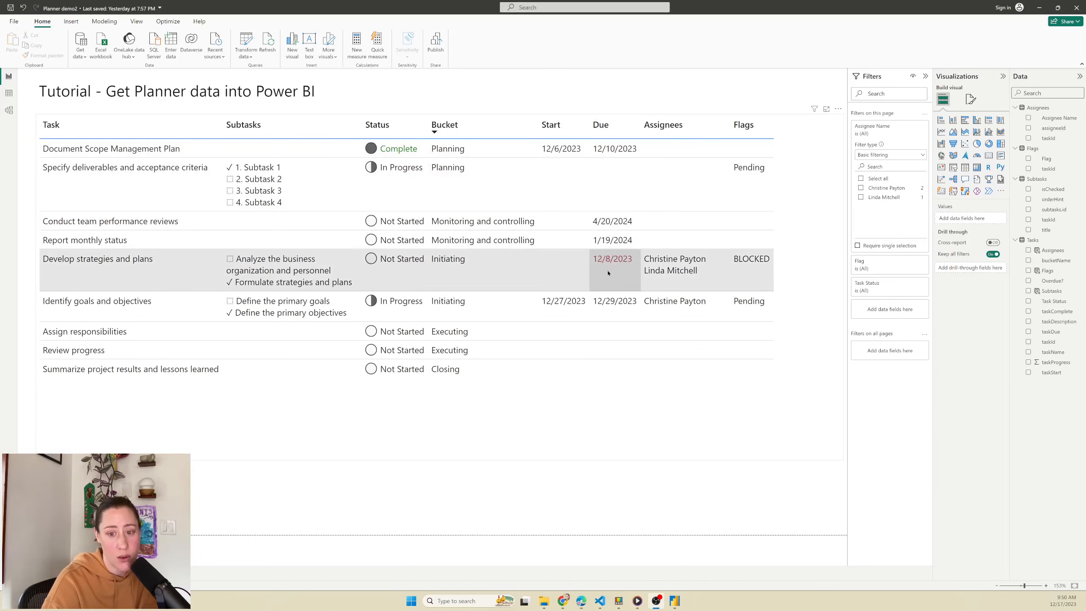
Filter the report page to a single assignee's tasks and clear that Assignee Name filter again.
{"action": "left_click", "coordinate": [862, 188]}
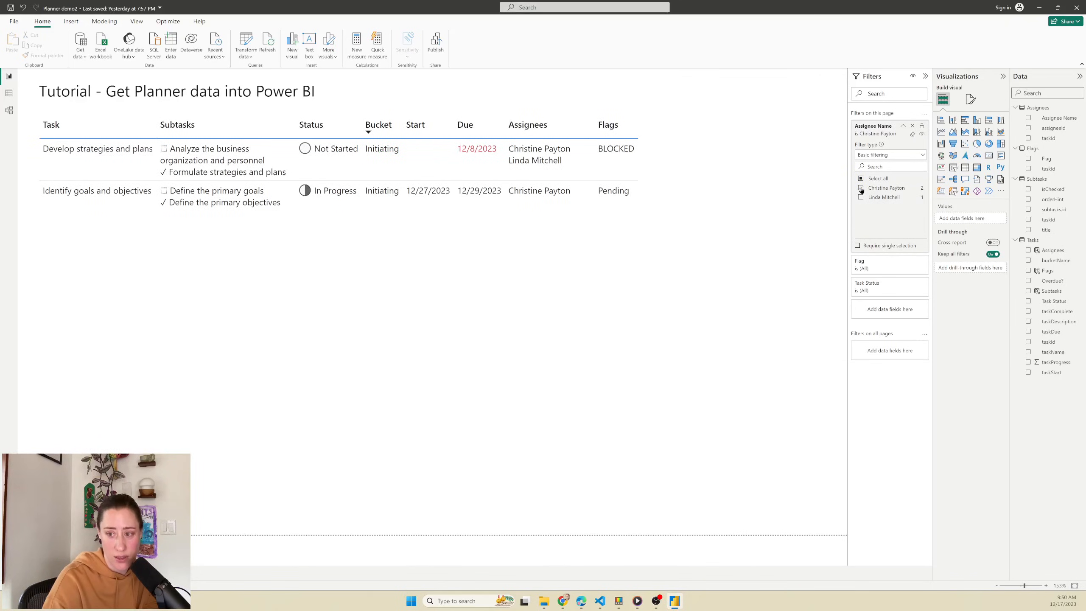
{"action": "left_click", "coordinate": [861, 189]}
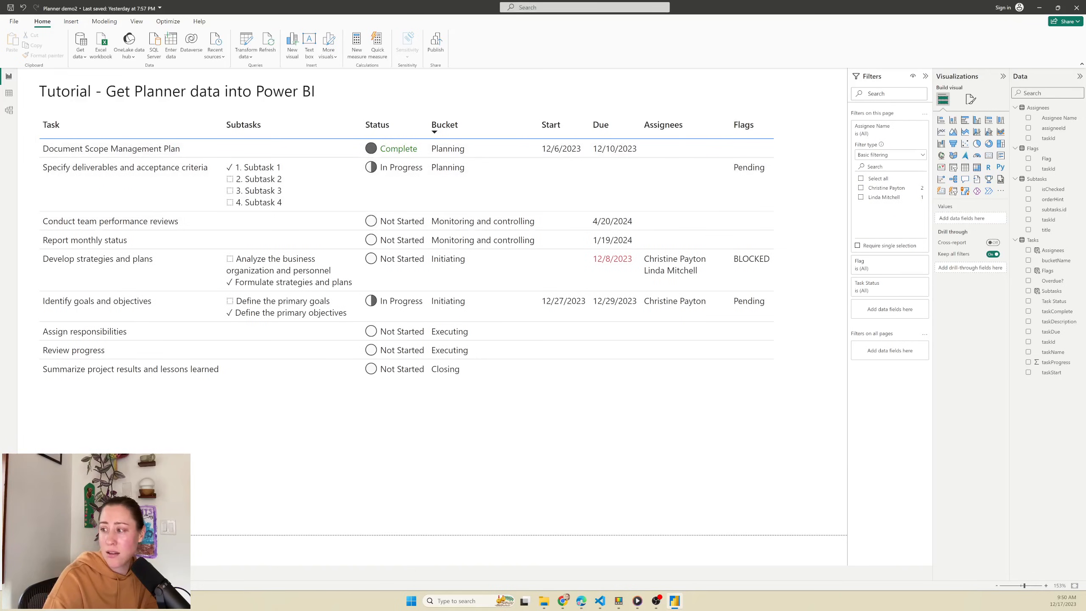
Bring the Demo Planner Plan board into view over the report to examine its tasks, and minimize that browser window.
{"action": "left_click_drag", "start_coordinate": [1084, 278], "coordinate": [336, 96]}
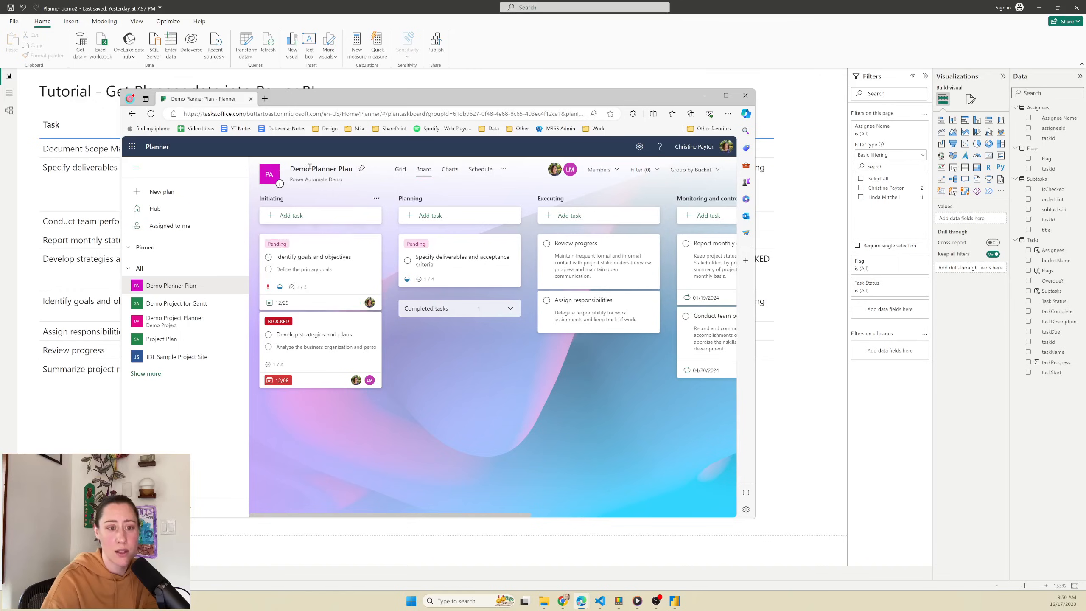
{"action": "left_click", "coordinate": [302, 98]}
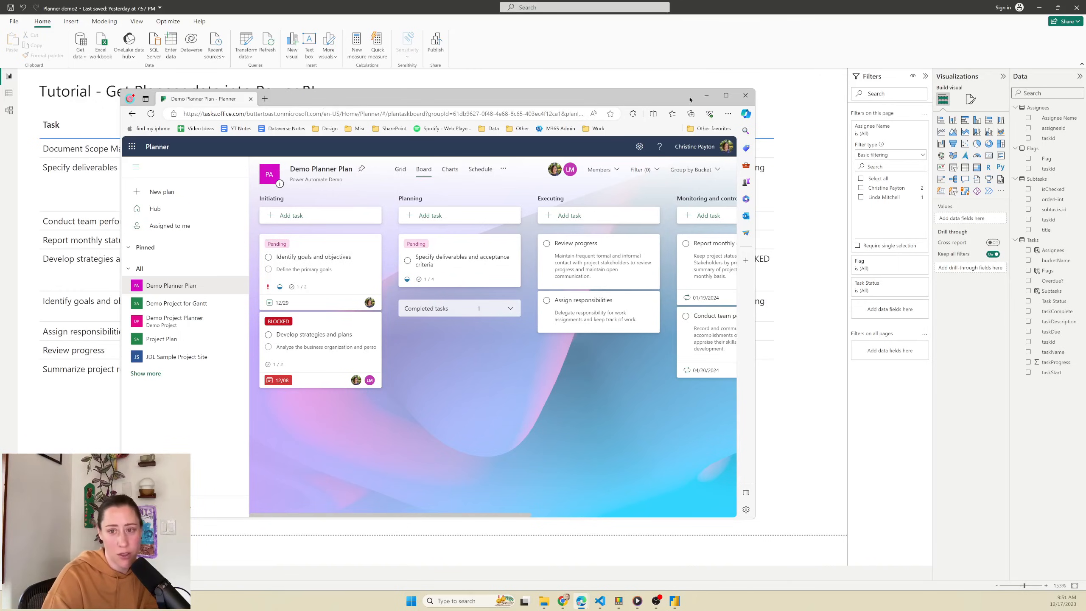
{"action": "left_click", "coordinate": [706, 95]}
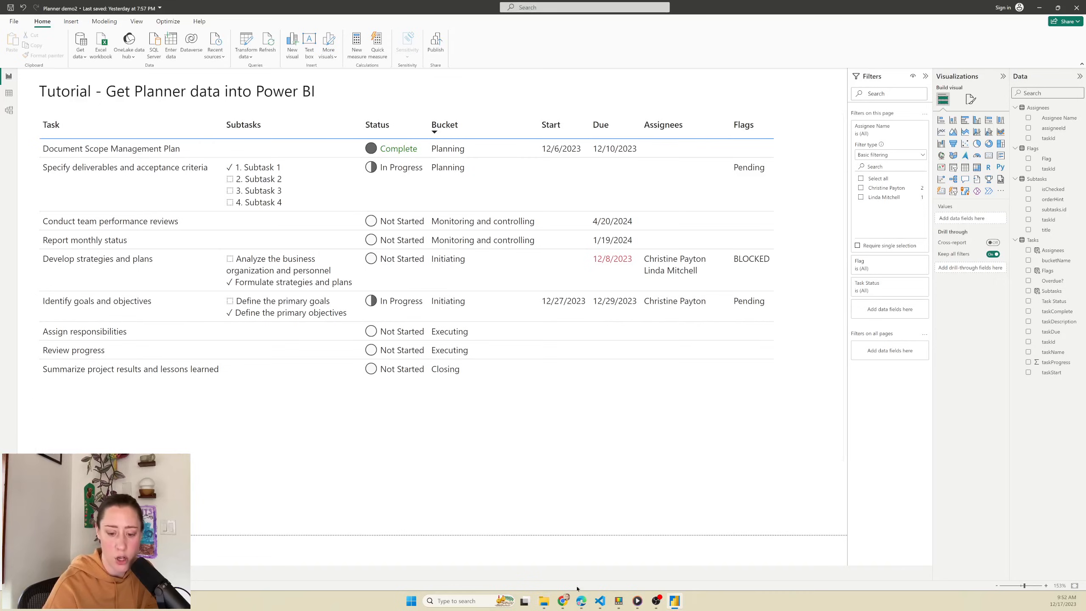
Switch to the Power Automate Demo SharePoint site in the browser and download PlannerDataDemo.json.
{"action": "left_click", "coordinate": [580, 599]}
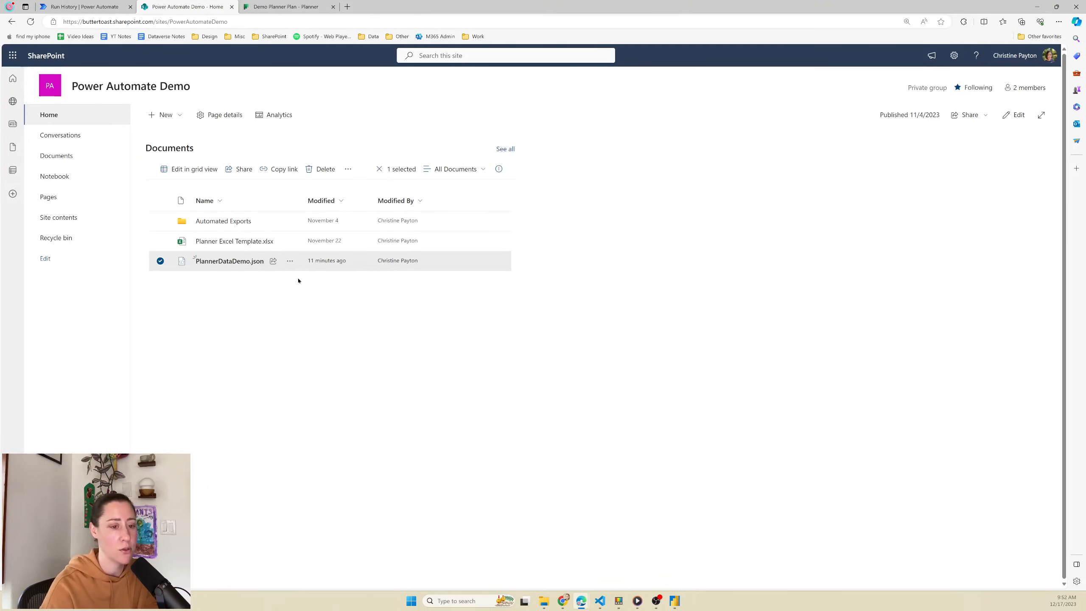
{"action": "left_click", "coordinate": [290, 261]}
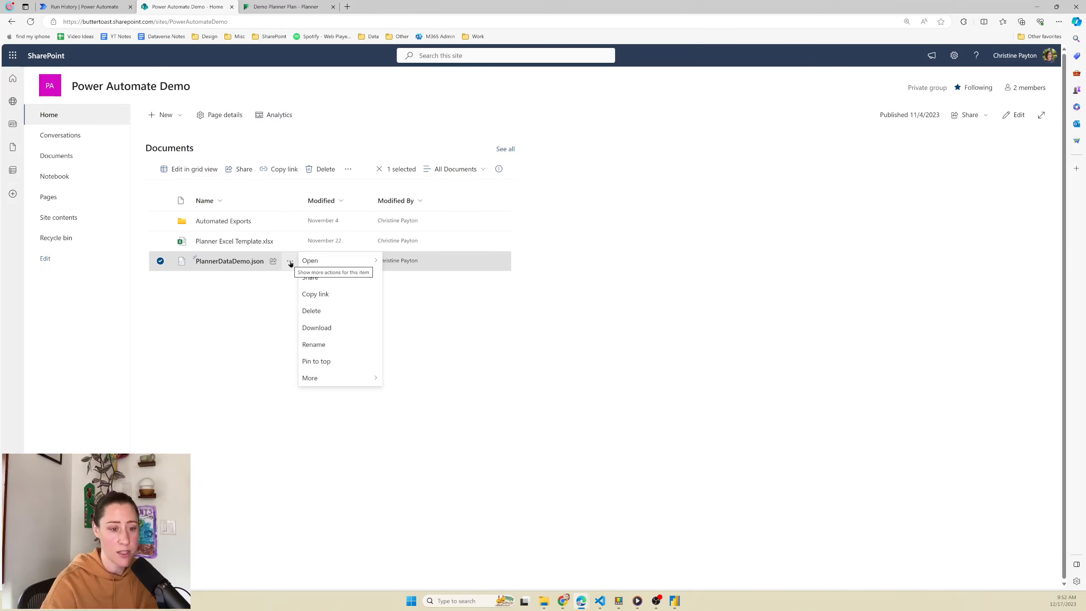
{"action": "left_click", "coordinate": [318, 327]}
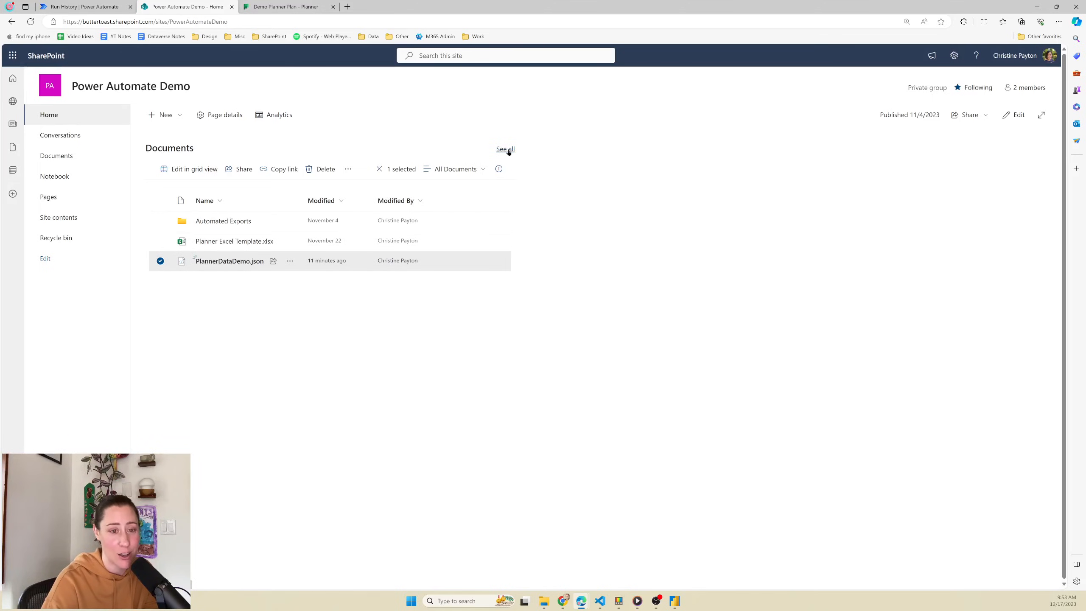
Show the details of PlannerDataDemo.json in the site's Documents library and copy the file's direct path.
{"action": "left_click", "coordinate": [90, 156]}
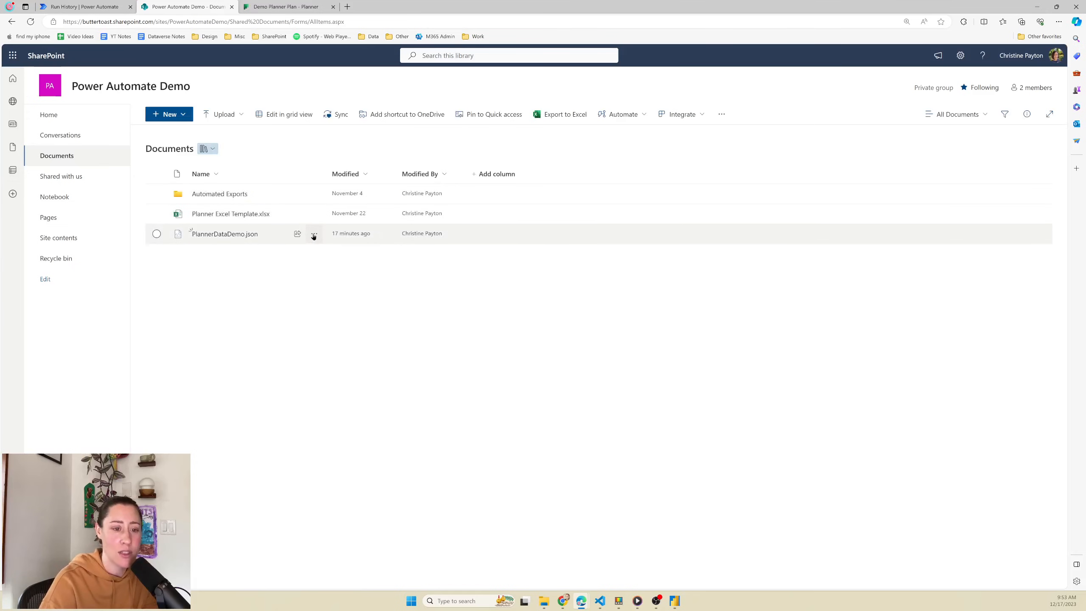
{"action": "left_click", "coordinate": [314, 234]}
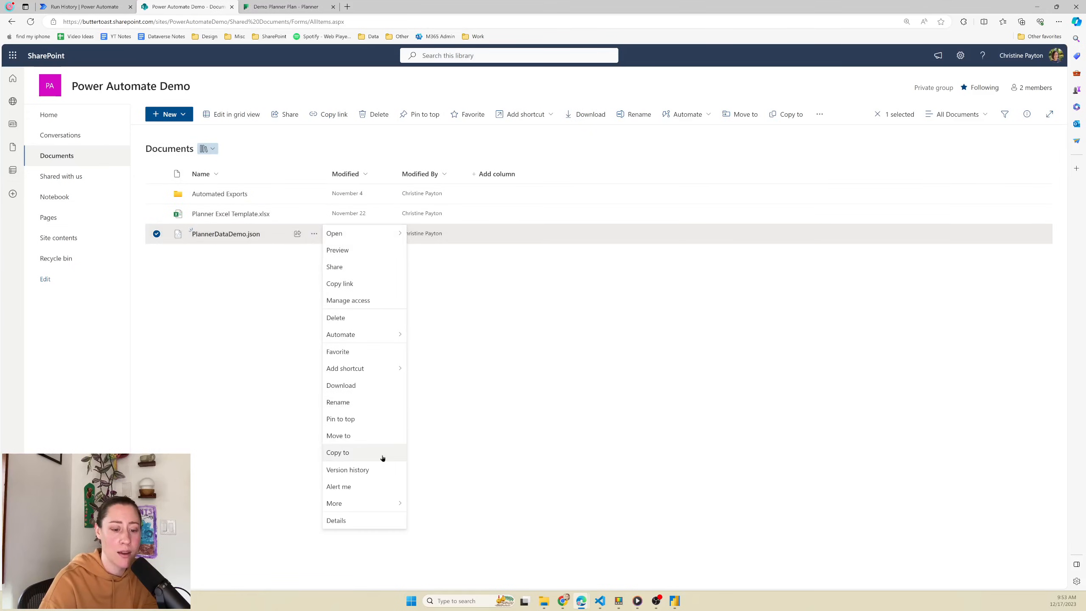
{"action": "left_click", "coordinate": [366, 520]}
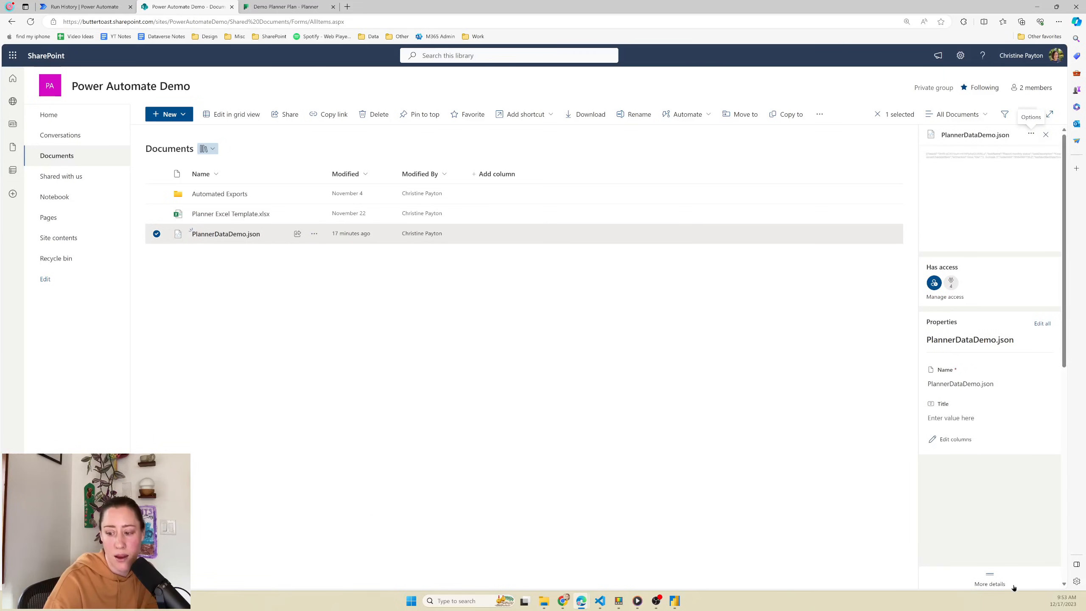
{"action": "key", "text": "ctrl+plus"}
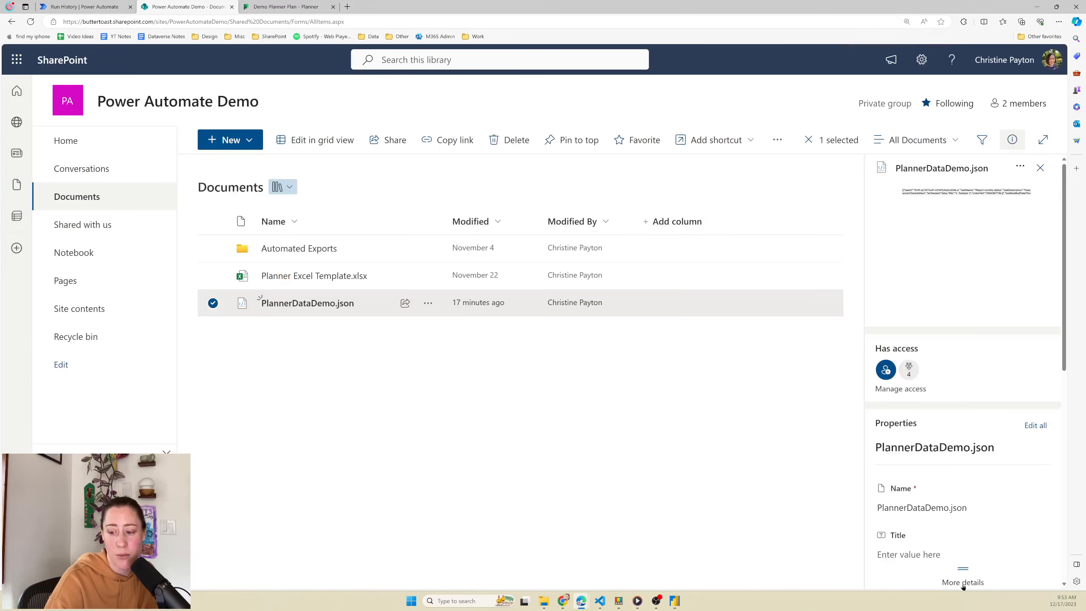
{"action": "left_click", "coordinate": [962, 582]}
{"action": "scroll", "coordinate": [970, 534], "scroll_direction": "down", "scroll_amount": 3}
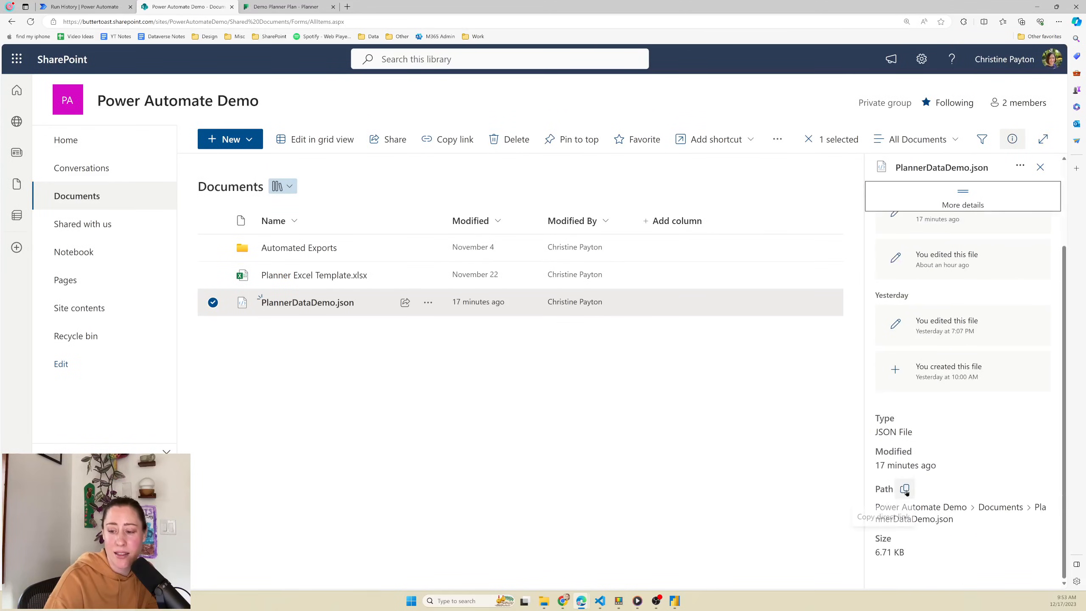
{"action": "left_click", "coordinate": [902, 490]}
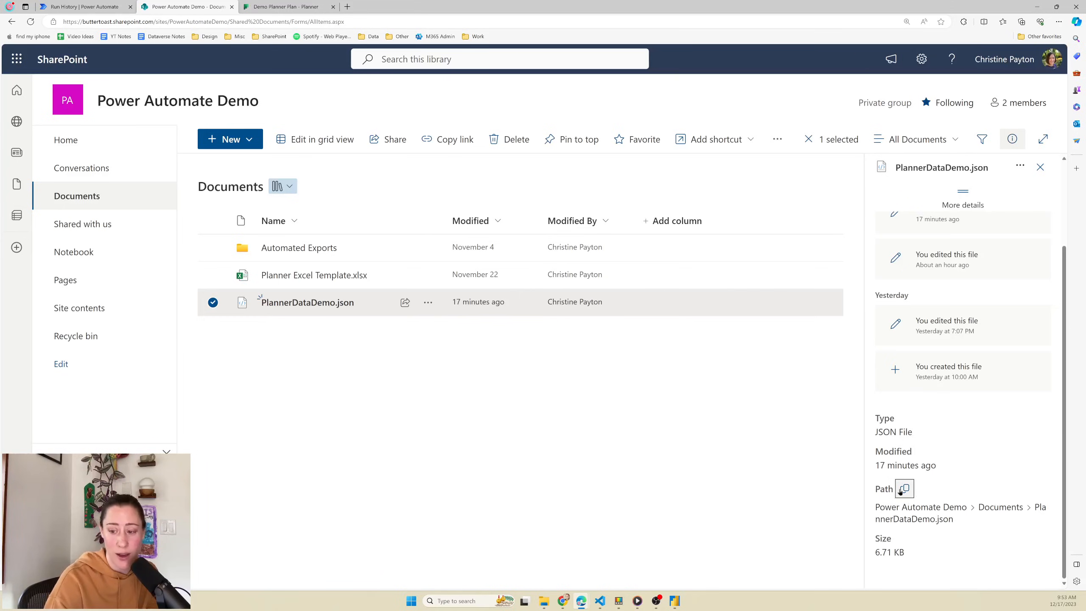
Switch to the blank Power BI Desktop report and import PlannerDataDemo.json from Downloads as a JSON data source.
{"action": "key", "text": "ctrl+minus"}
{"action": "key", "text": "ctrl+minus"}
{"action": "key", "text": "ctrl+minus"}
{"action": "left_click", "coordinate": [675, 600]}
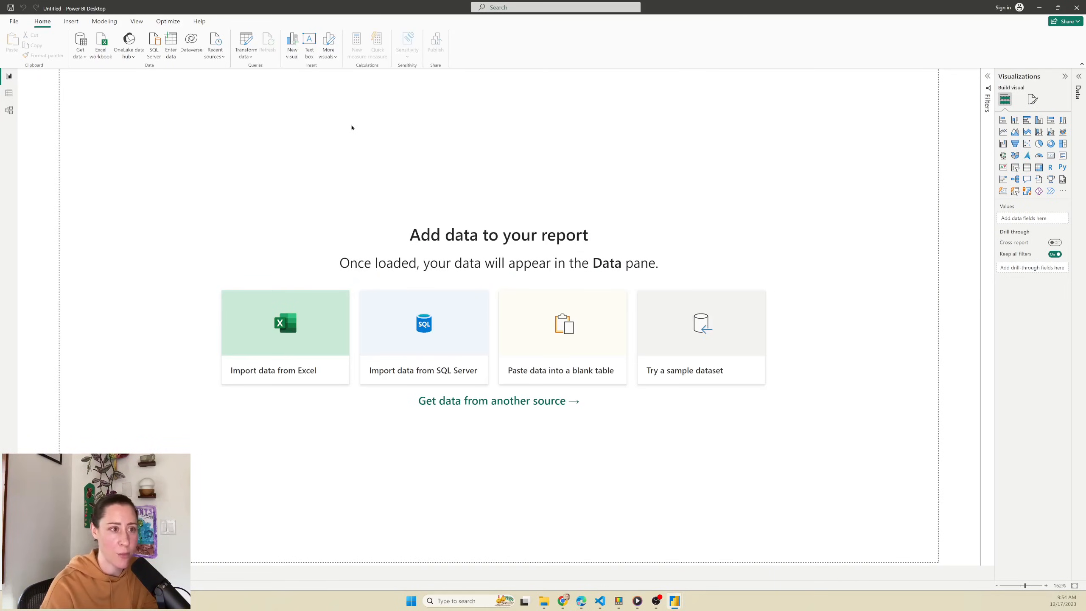
{"action": "left_click", "coordinate": [79, 58]}
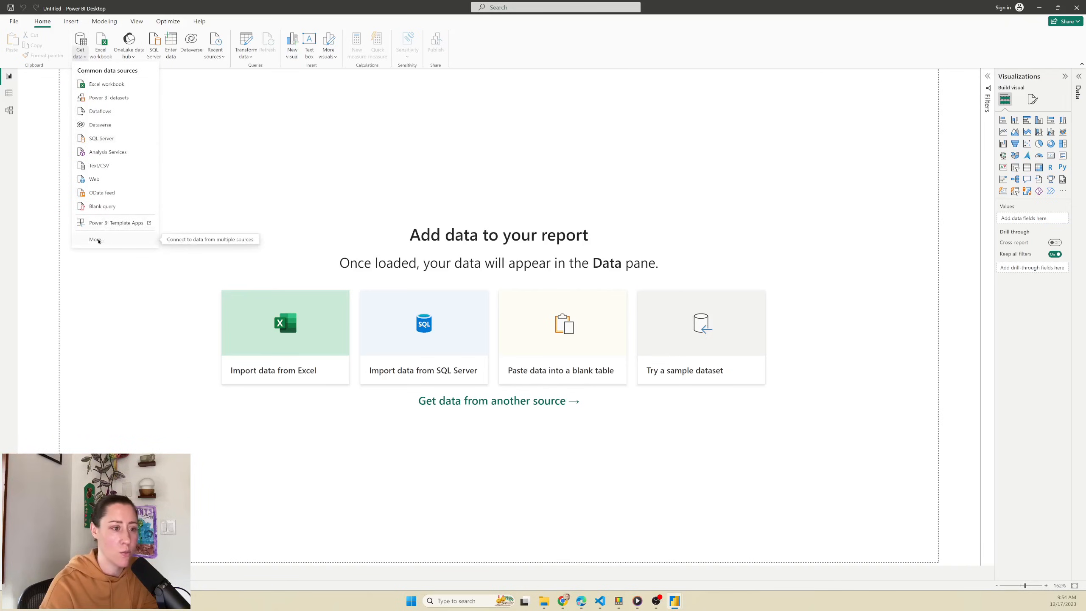
{"action": "left_click", "coordinate": [103, 239]}
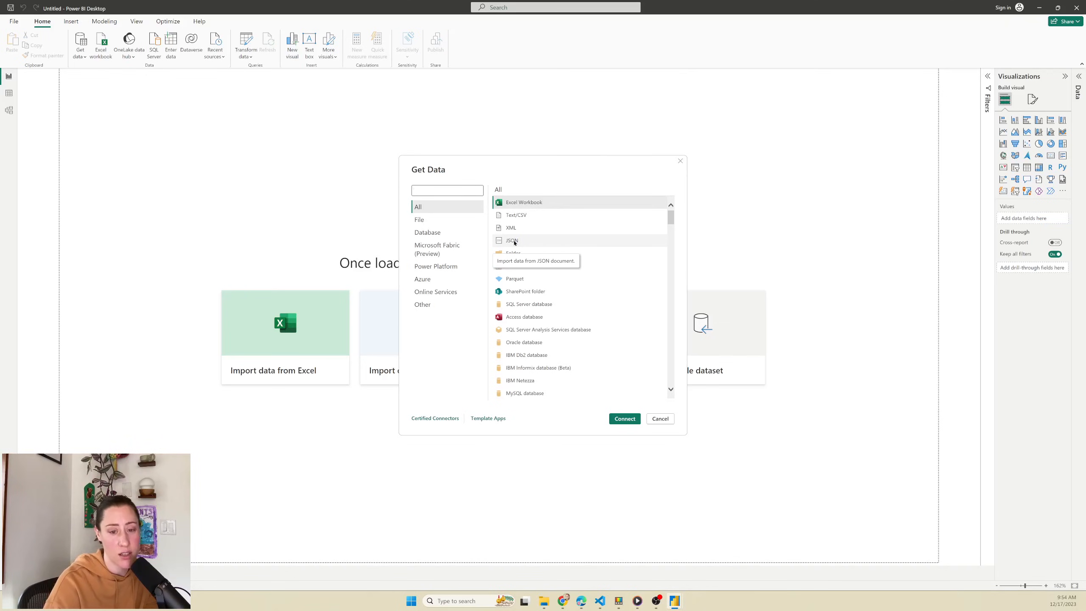
{"action": "left_click", "coordinate": [514, 242]}
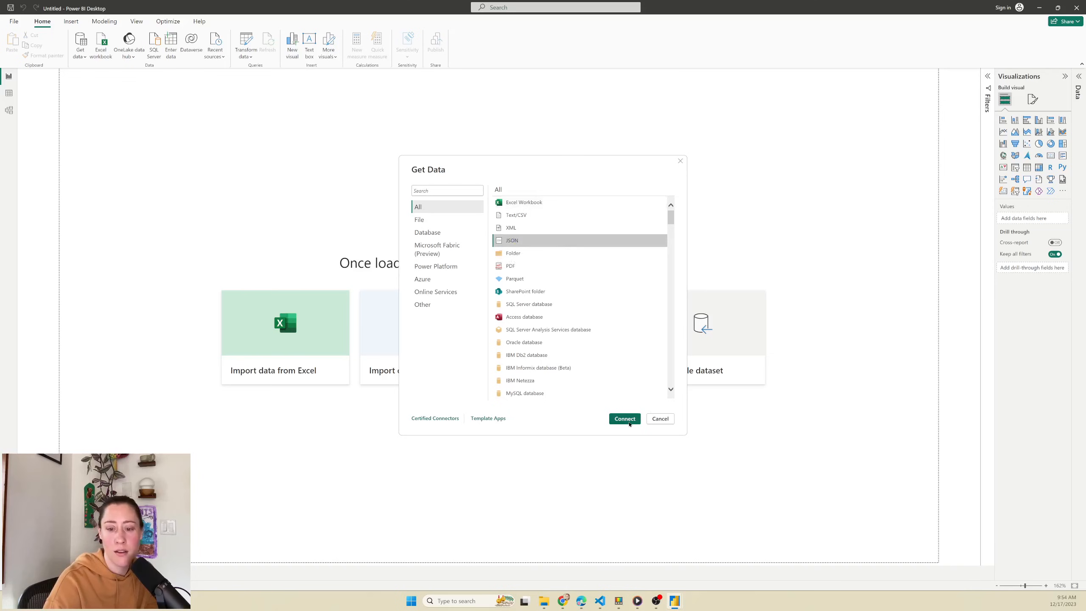
{"action": "left_click", "coordinate": [625, 419]}
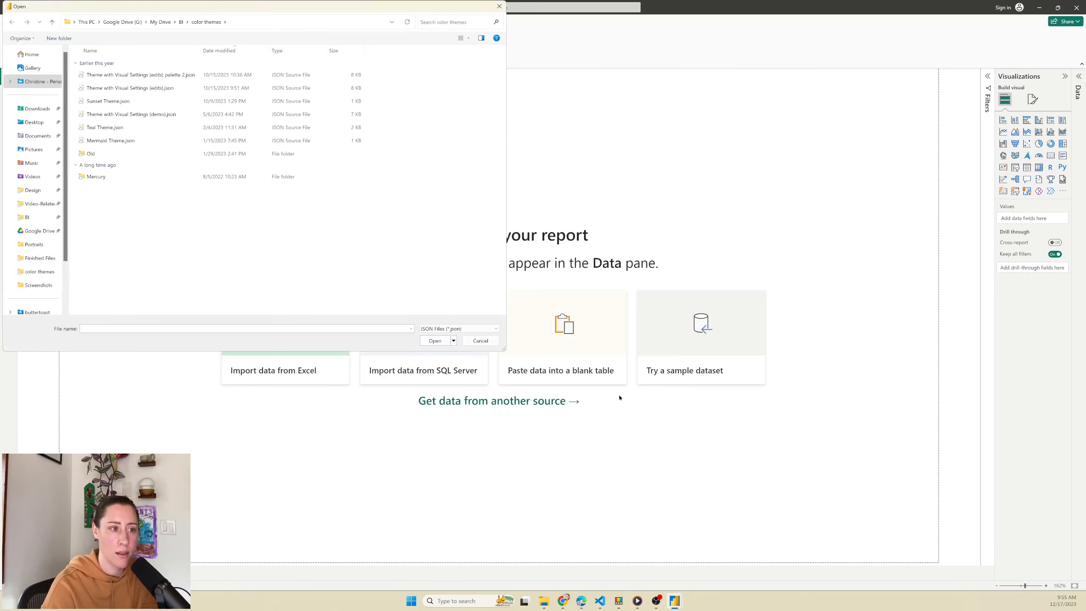
{"action": "left_click", "coordinate": [35, 108]}
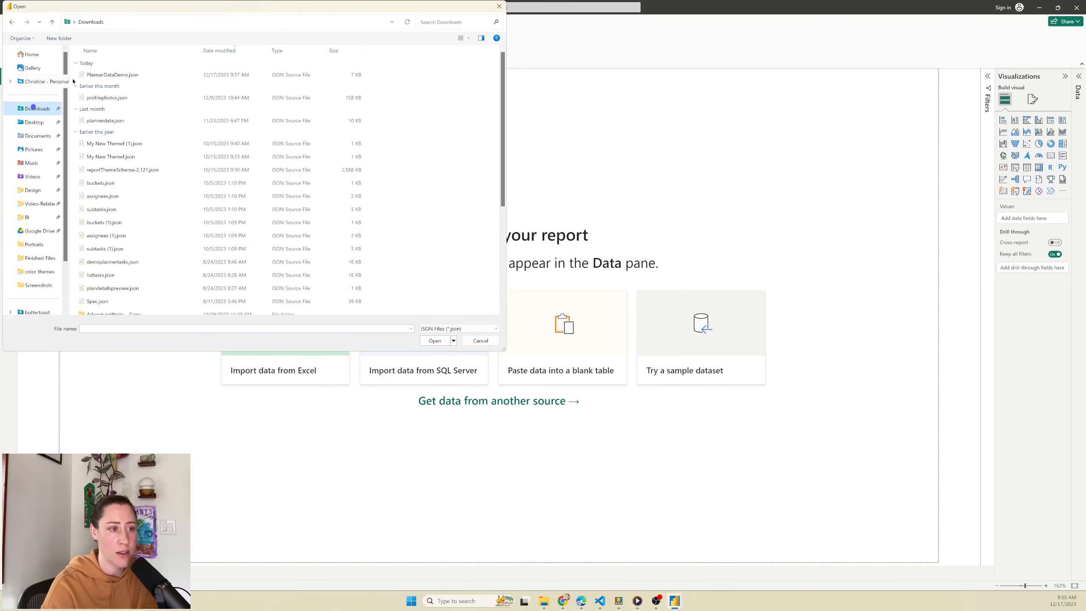
{"action": "left_click", "coordinate": [123, 75]}
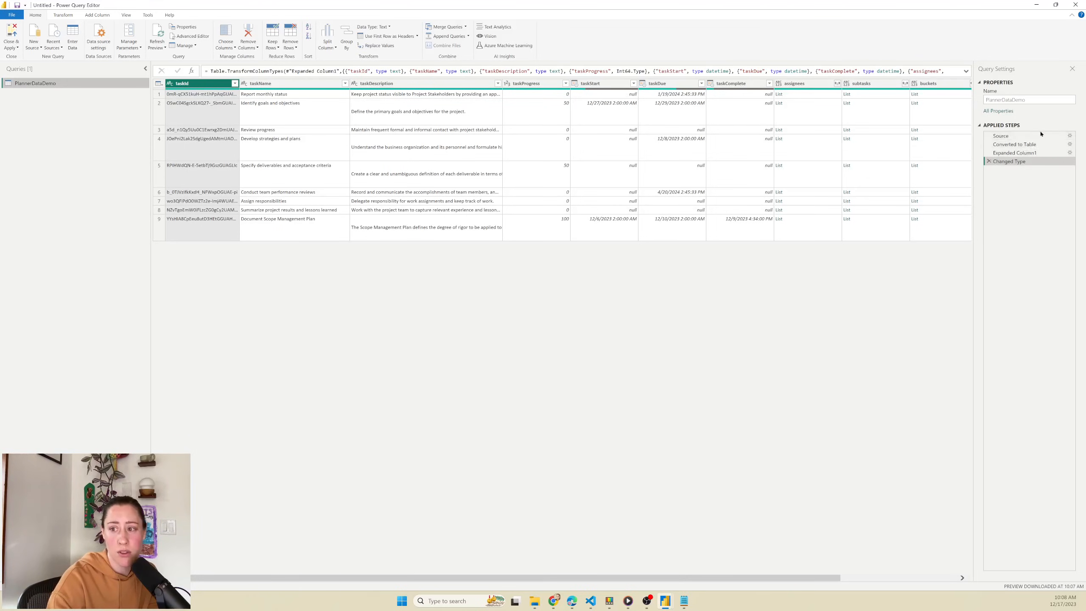
Replace the Source step's local file path with the copied SharePoint path of PlannerDataDemo.json and connect with the organizational account.
{"action": "left_click", "coordinate": [1071, 138]}
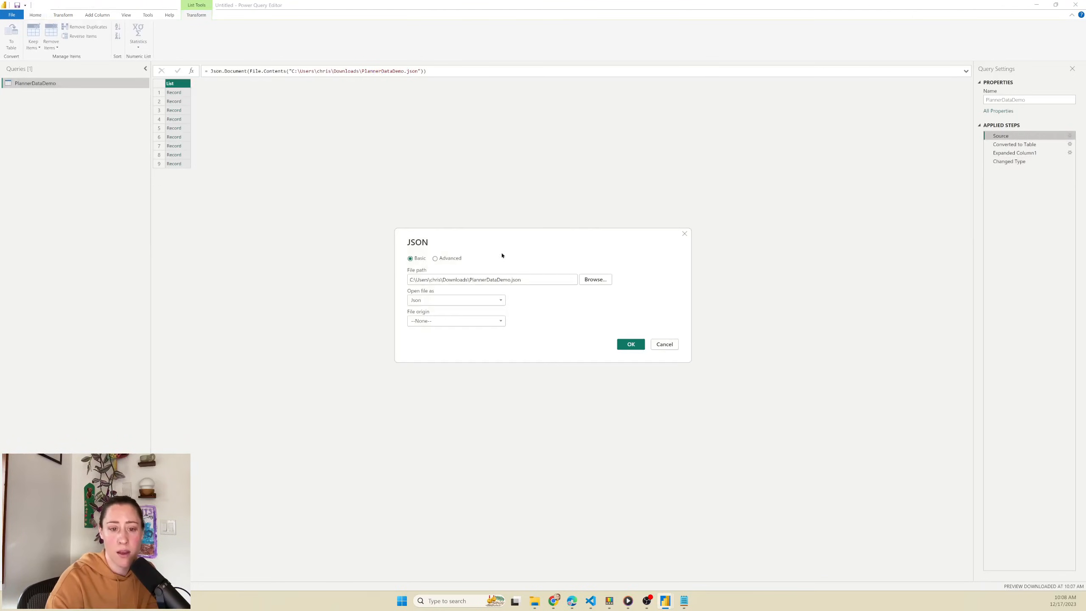
{"action": "left_click_drag", "start_coordinate": [547, 281], "coordinate": [304, 269]}
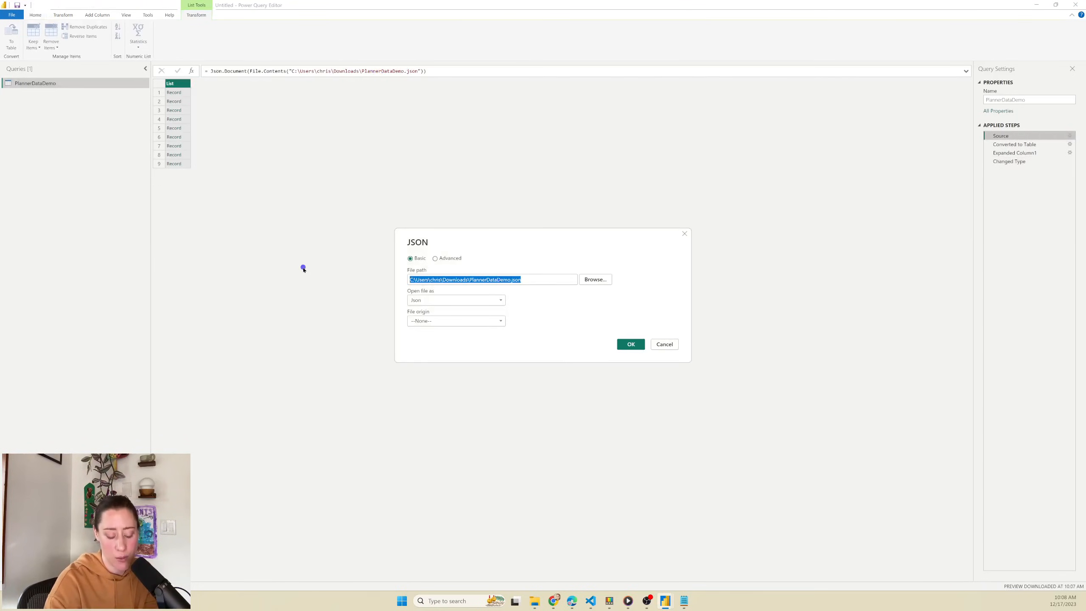
{"action": "key", "text": "ctrl+v"}
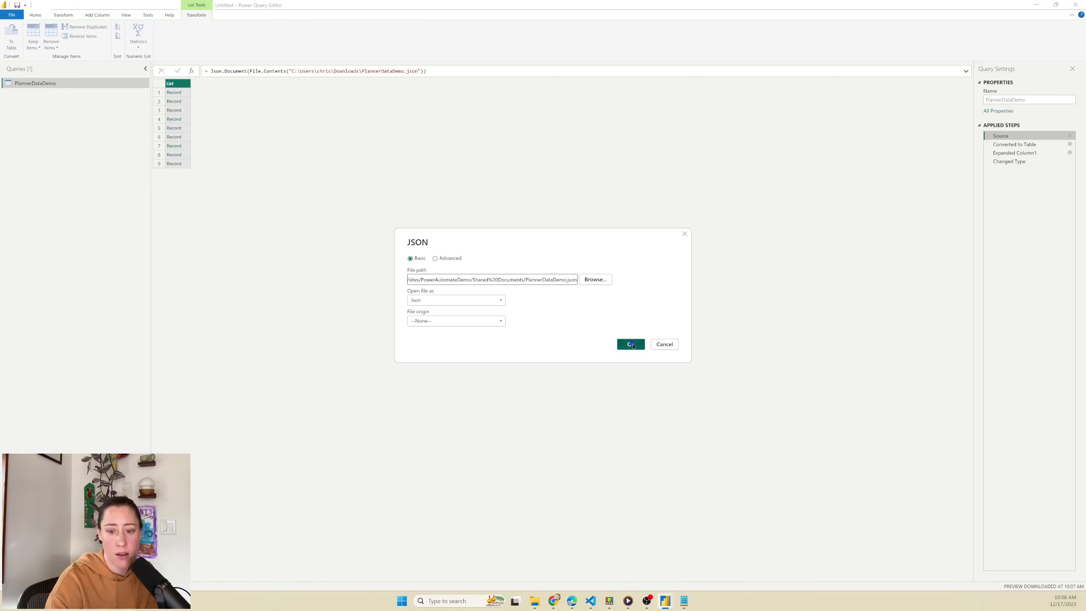
{"action": "left_click", "coordinate": [631, 344]}
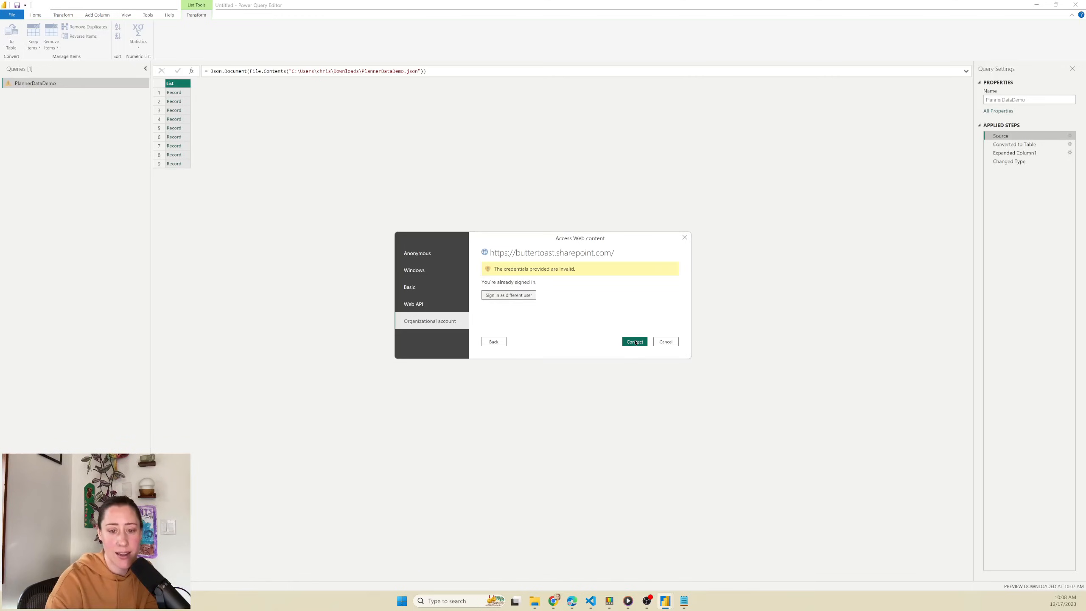
{"action": "left_click", "coordinate": [635, 342]}
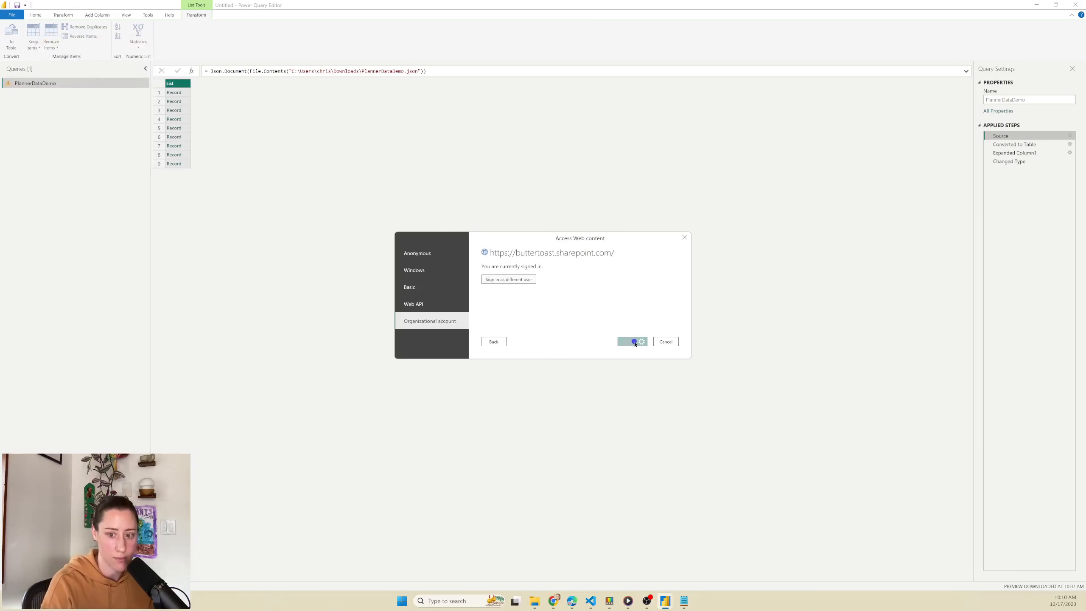
{"action": "left_click", "coordinate": [635, 342]}
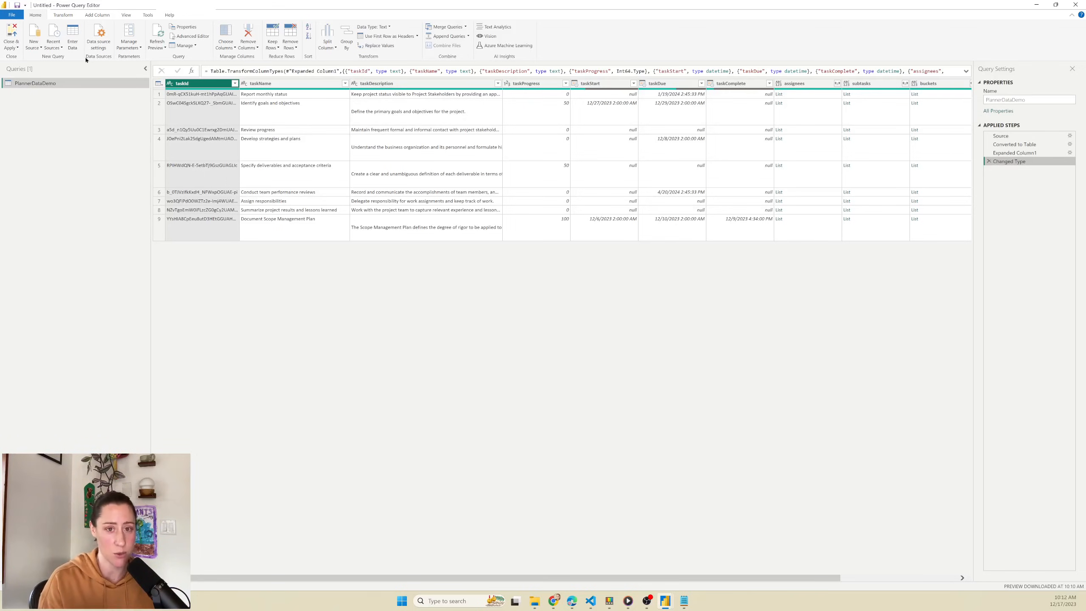
Duplicate the PlannerDataDemo query three times.
{"action": "right_click", "coordinate": [94, 85]}
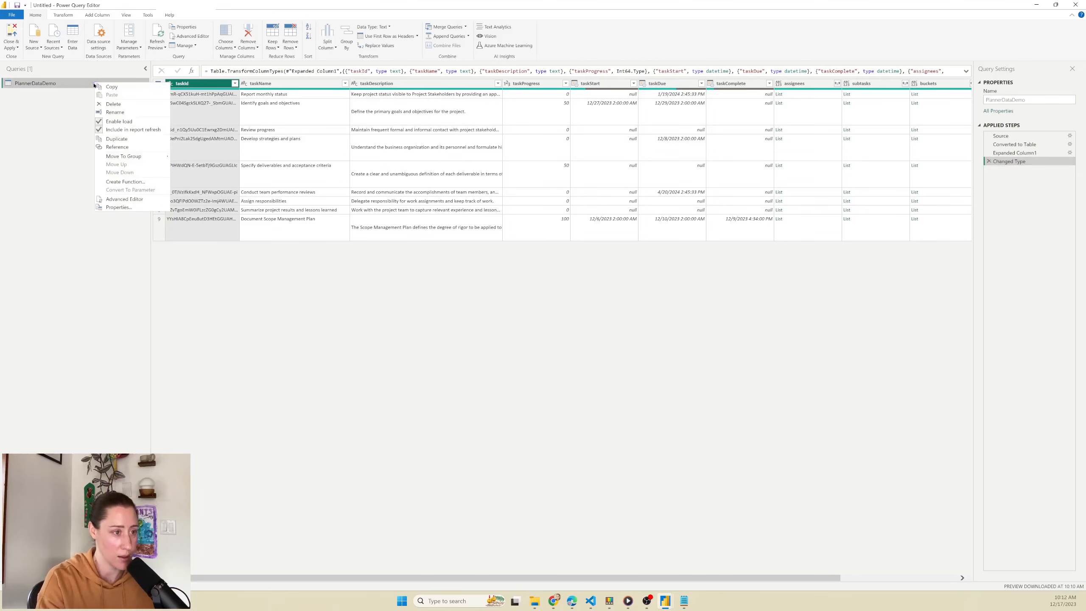
{"action": "left_click", "coordinate": [112, 140]}
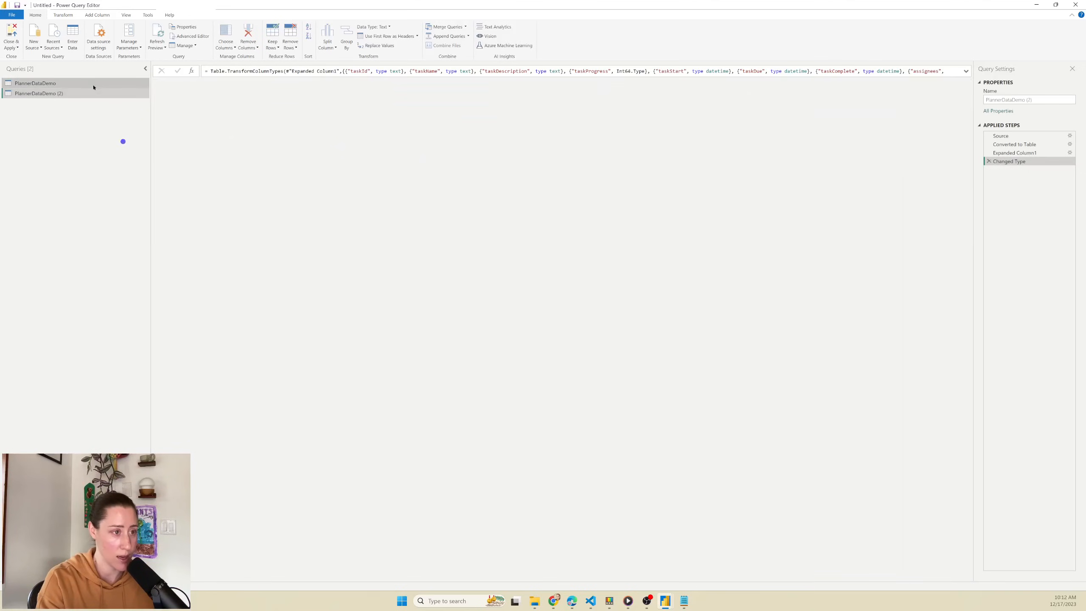
{"action": "right_click", "coordinate": [84, 86]}
{"action": "left_click", "coordinate": [108, 141]}
{"action": "right_click", "coordinate": [79, 86]}
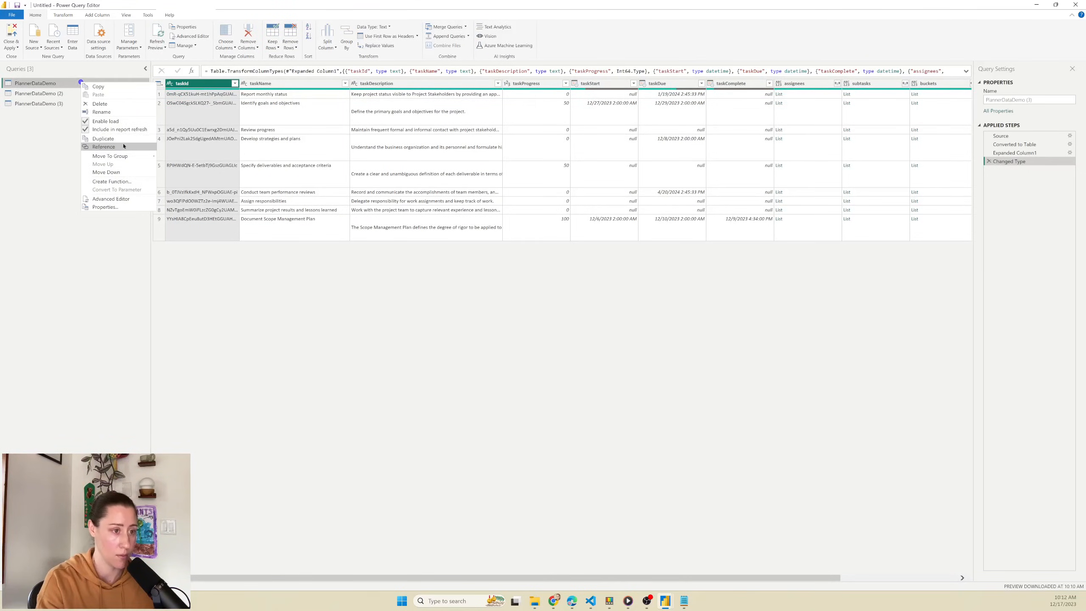
{"action": "left_click", "coordinate": [105, 146]}
Rename the original PlannerDataDemo query to Tasks and its first duplicate to Assignees.
{"action": "double_click", "coordinate": [59, 82]}
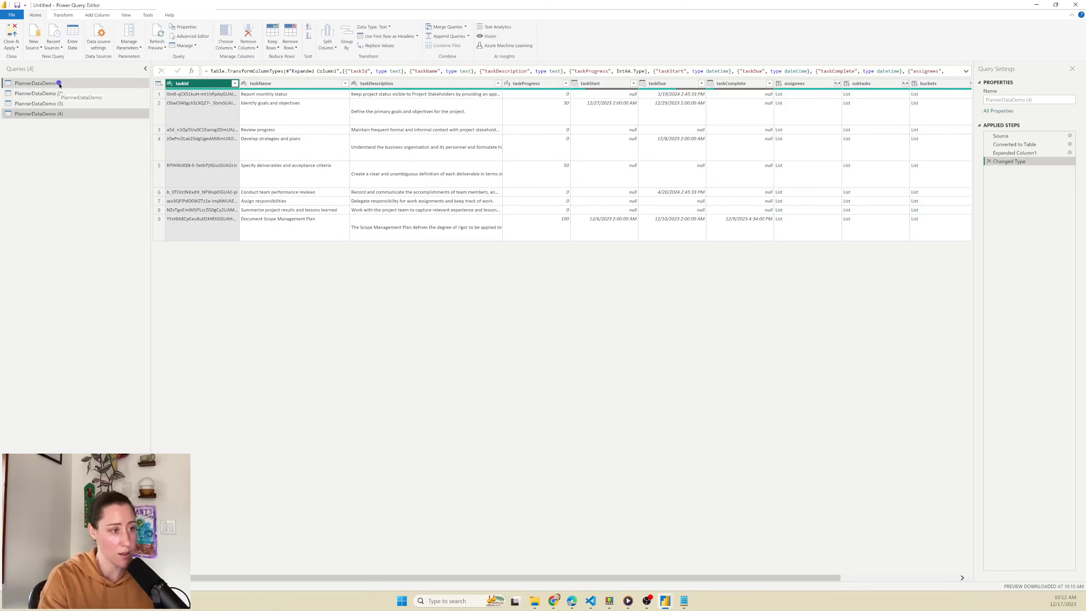
{"action": "type", "text": "Task"}
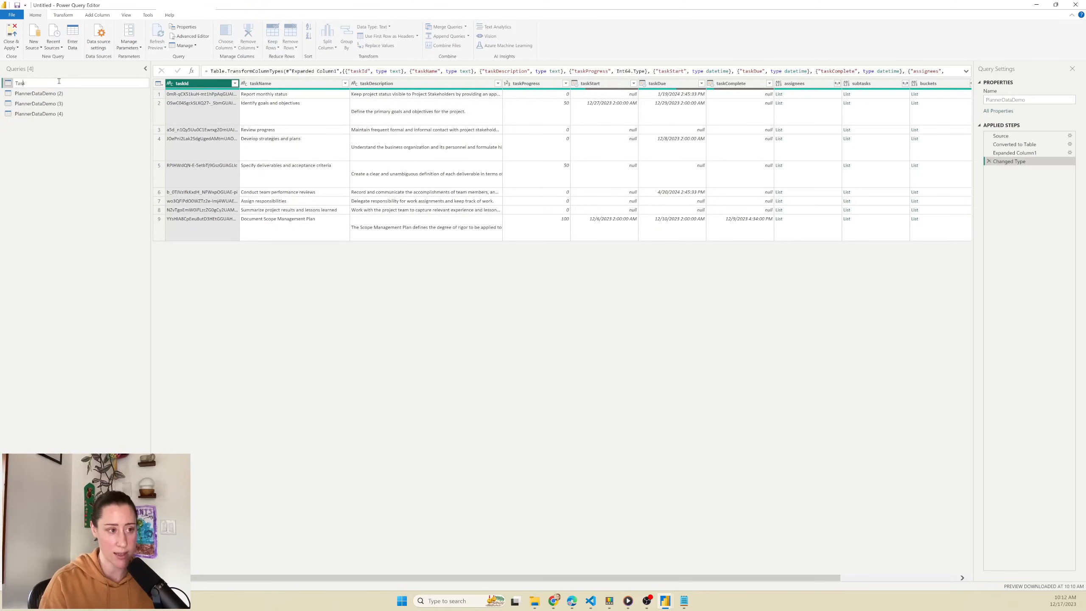
{"action": "type", "text": "s"}
{"action": "key", "text": "Return"}
{"action": "double_click", "coordinate": [68, 94]}
{"action": "type", "text": "A"}
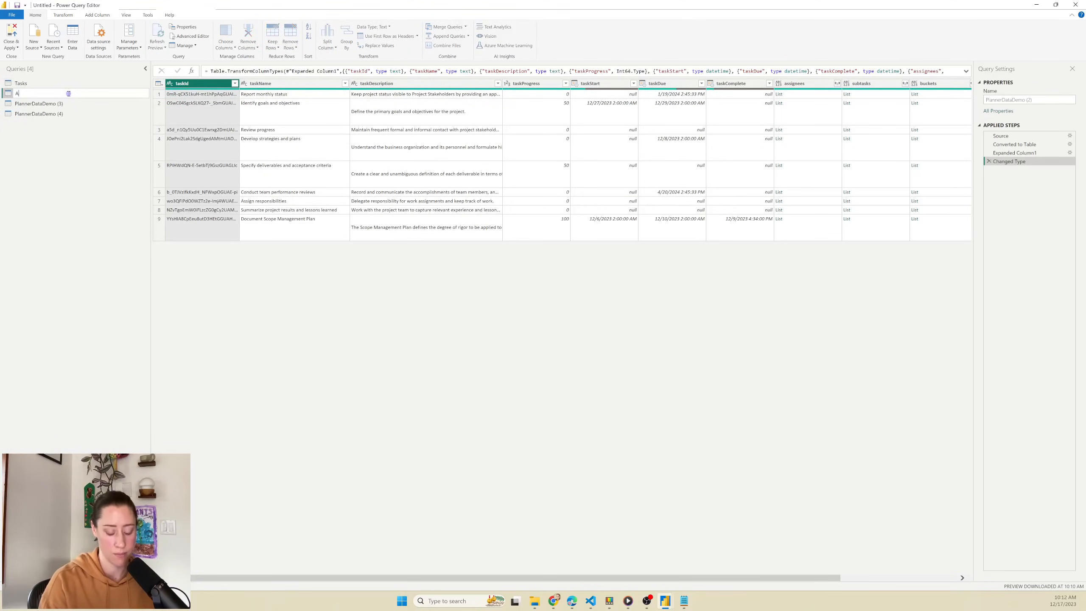
{"action": "type", "text": "ssignees"}
{"action": "key", "text": "Return"}
Rename the two remaining duplicate queries to Subtasks and Flags, and select the Tasks query.
{"action": "double_click", "coordinate": [70, 103]}
{"action": "type", "text": "Subtasks"}
{"action": "key", "text": "Return"}
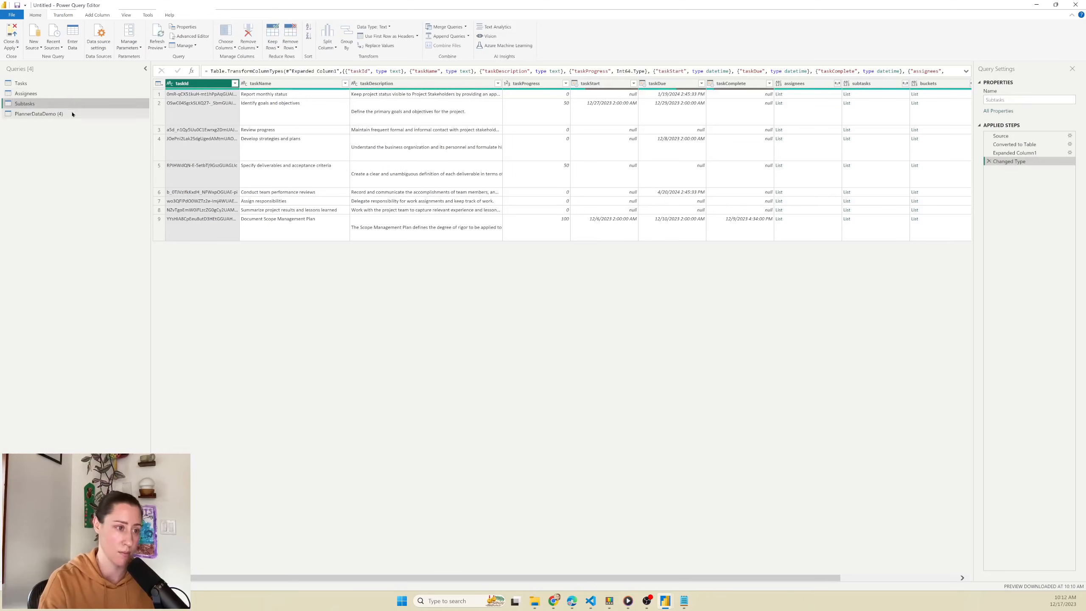
{"action": "double_click", "coordinate": [73, 114]}
{"action": "type", "text": "Flags"}
{"action": "key", "text": "Return"}
{"action": "left_click", "coordinate": [63, 88]}
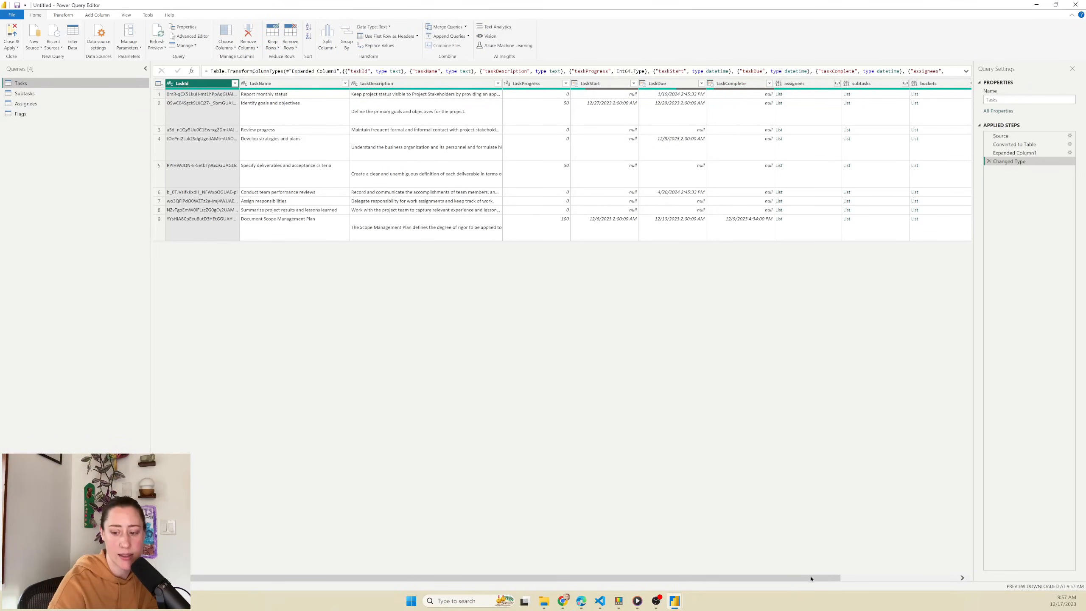
Remove the assignees and subtasks columns from the Tasks query.
{"action": "left_click_drag", "start_coordinate": [811, 578], "coordinate": [918, 578]}
{"action": "left_click", "coordinate": [662, 83]}
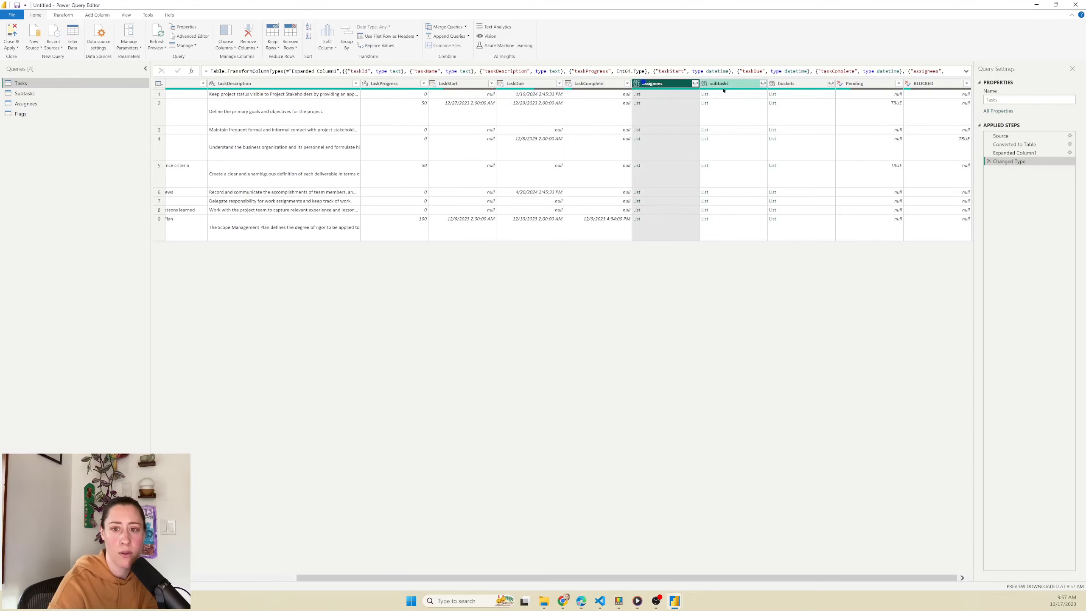
{"action": "left_click", "coordinate": [728, 84], "text": "ctrl"}
{"action": "right_click", "coordinate": [728, 84]}
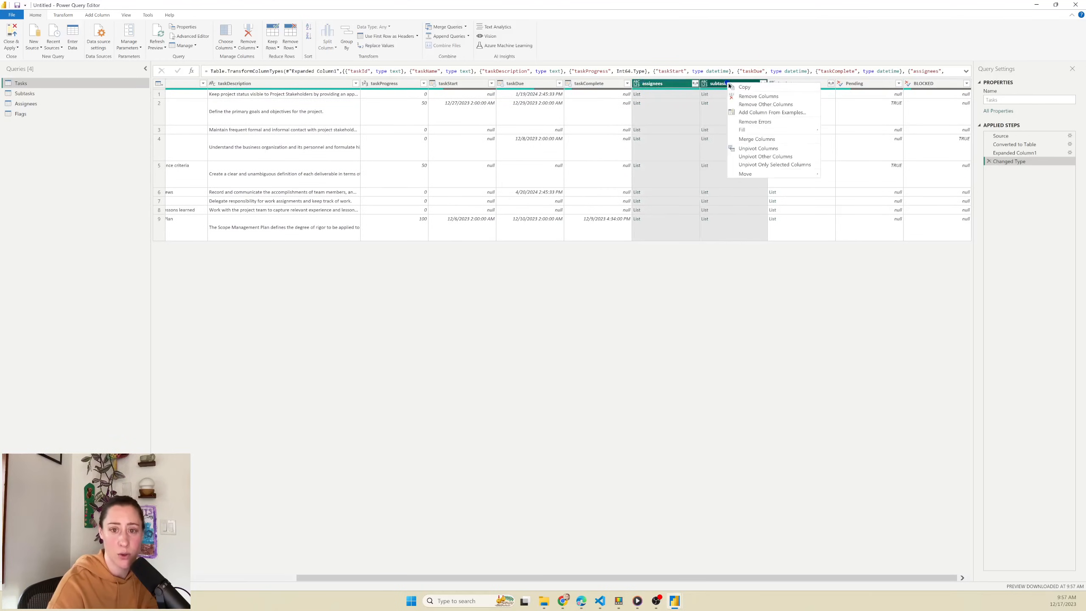
{"action": "left_click", "coordinate": [746, 89]}
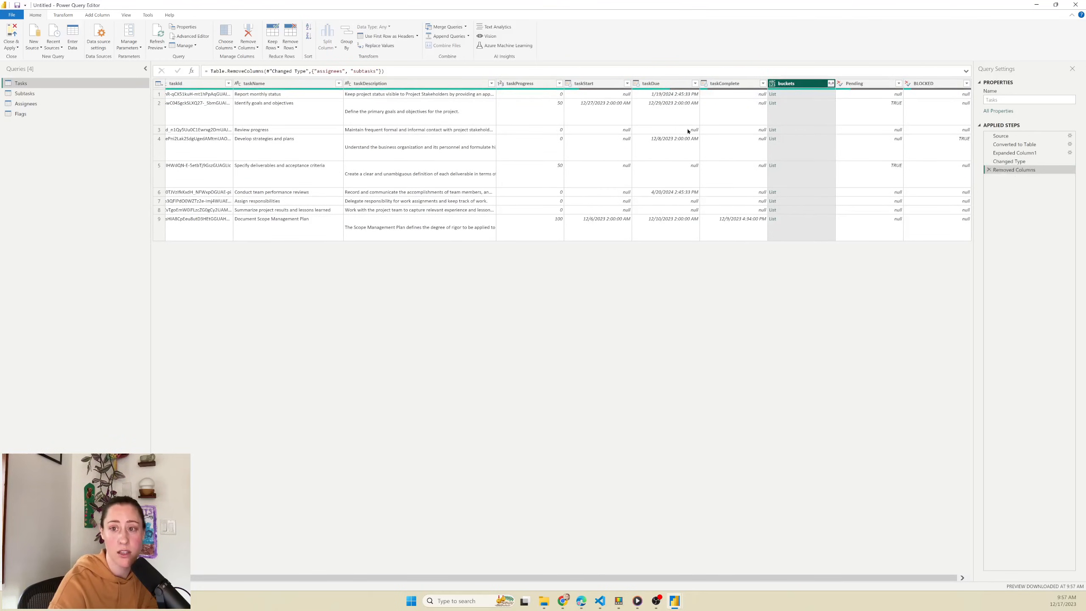
Expand the buckets column to new rows and extract only bucketName, without the original column name as prefix.
{"action": "left_click", "coordinate": [830, 84]}
{"action": "left_click", "coordinate": [804, 93]}
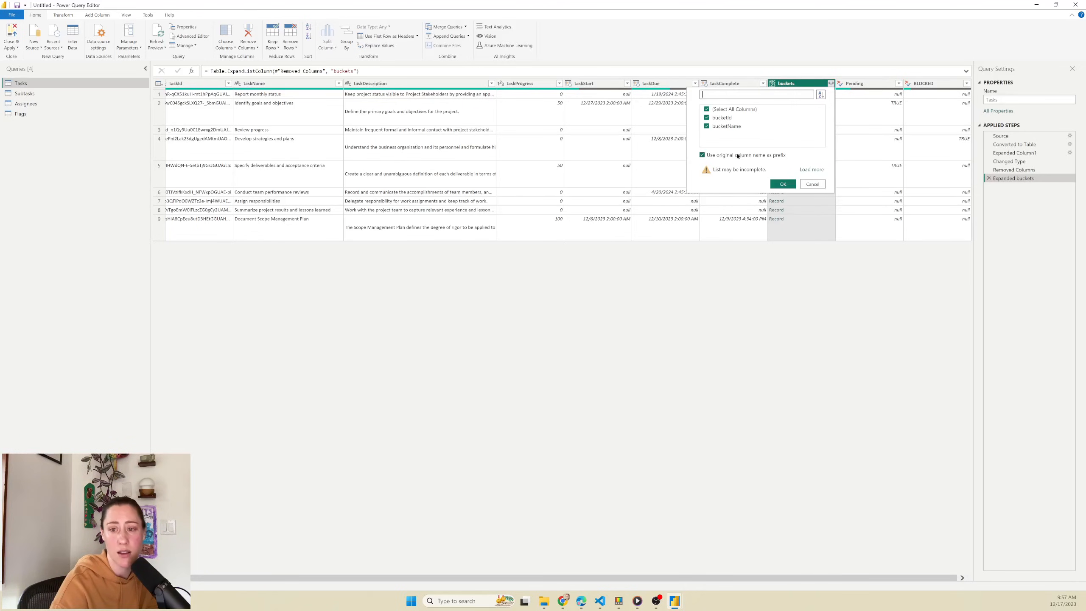
{"action": "left_click", "coordinate": [703, 155]}
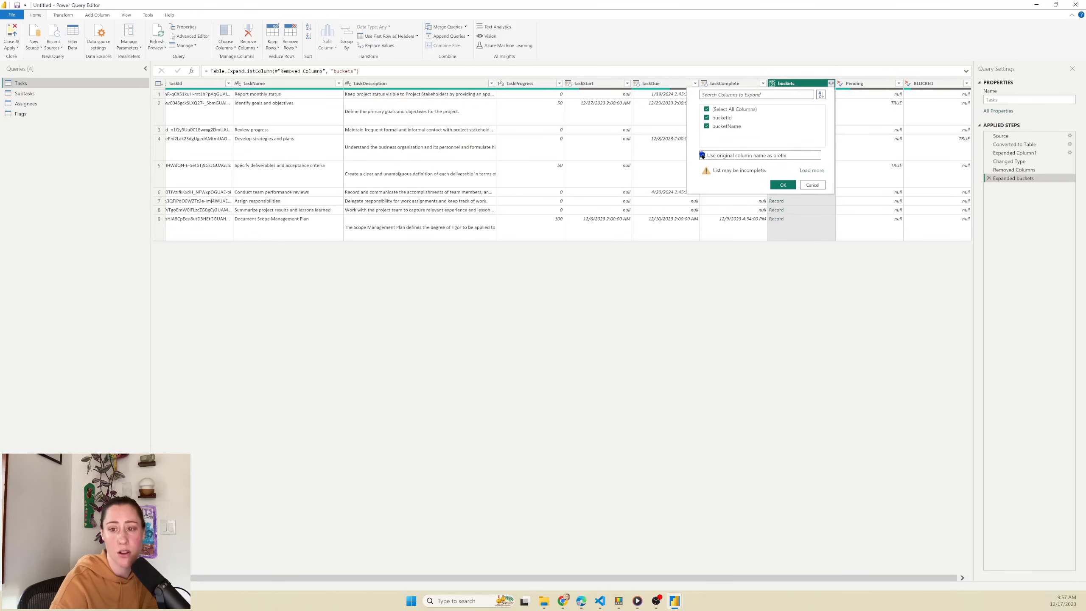
{"action": "left_click", "coordinate": [706, 117]}
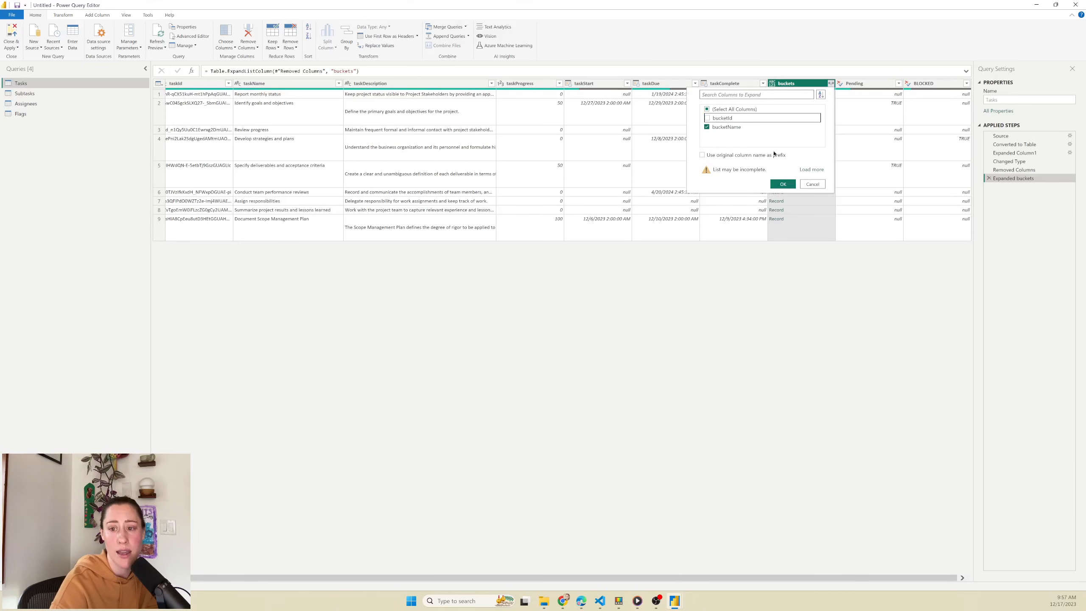
{"action": "left_click", "coordinate": [782, 184]}
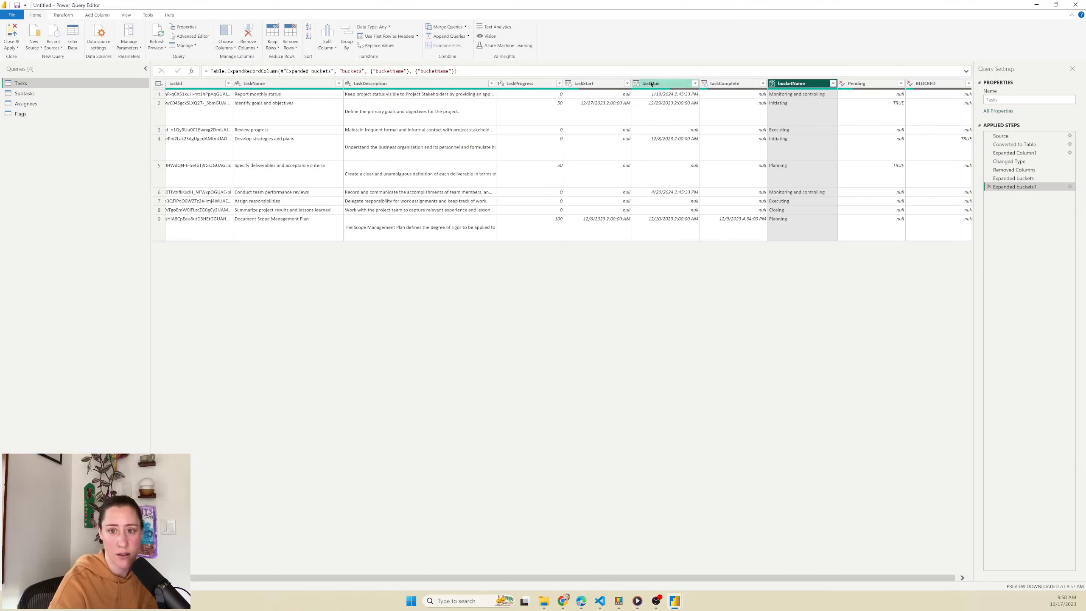
Change the data type of the taskStart, taskDue and taskComplete columns to Date.
{"action": "left_click", "coordinate": [597, 84]}
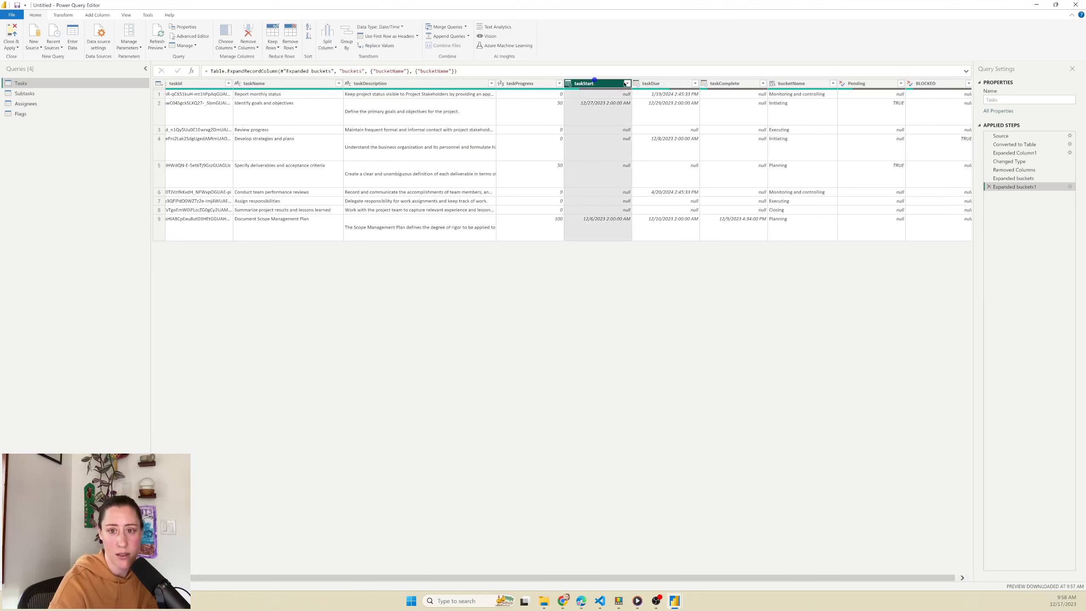
{"action": "left_click", "coordinate": [722, 83], "text": "shift"}
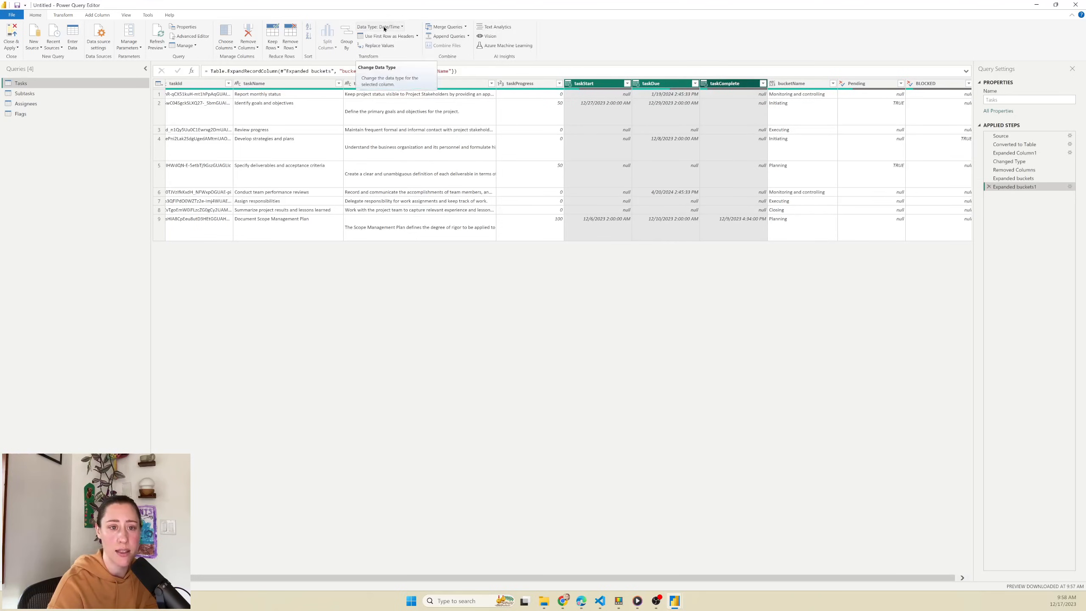
{"action": "left_click", "coordinate": [397, 27]}
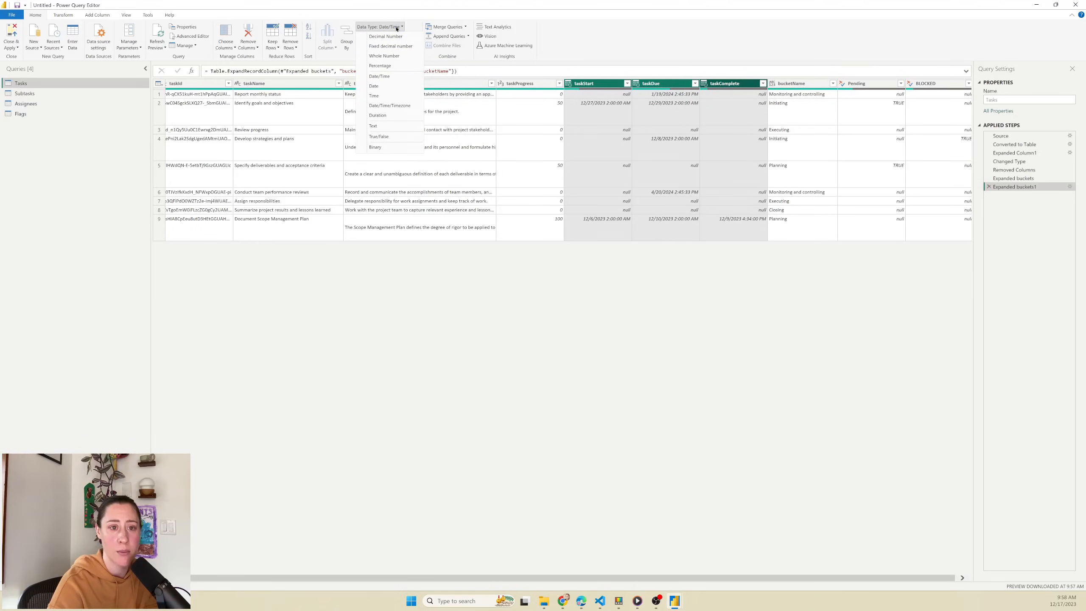
{"action": "left_click", "coordinate": [380, 87]}
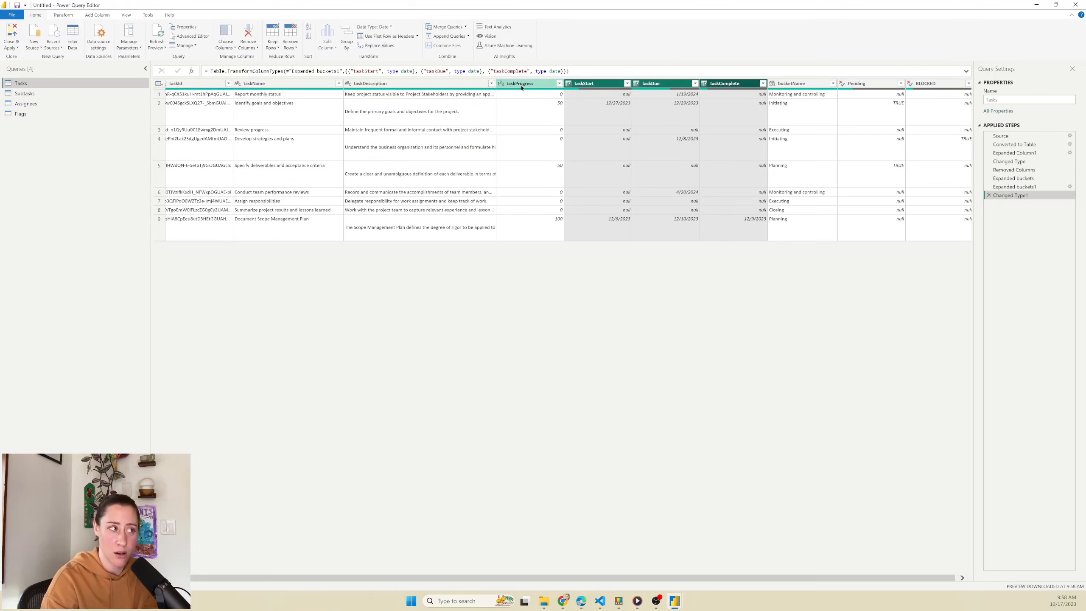
Start a new conditional column in the Tasks query and name it Task Status.
{"action": "left_click", "coordinate": [521, 85]}
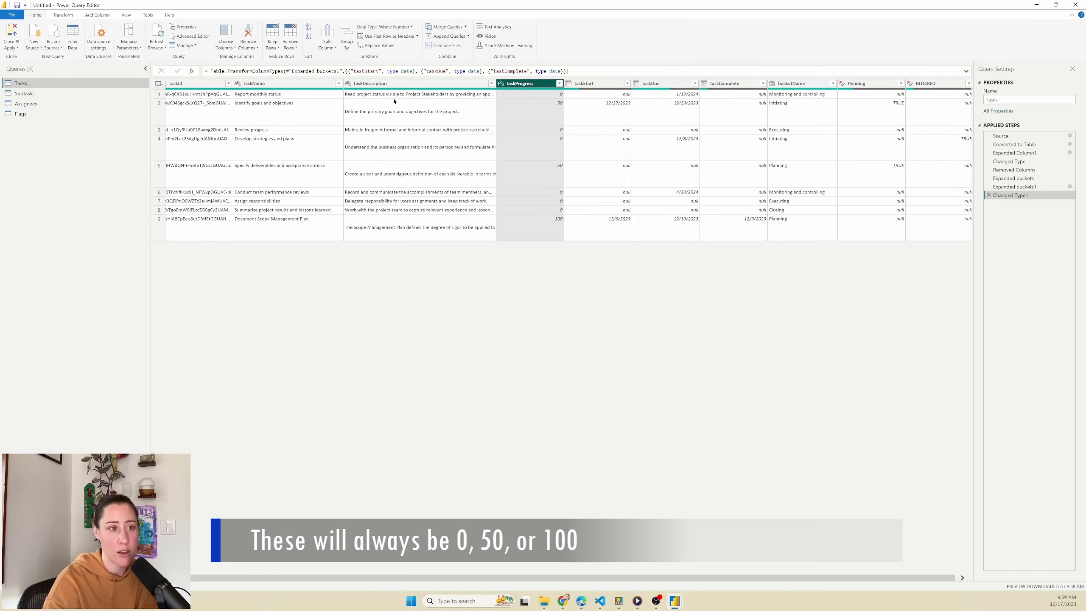
{"action": "left_click", "coordinate": [97, 15]}
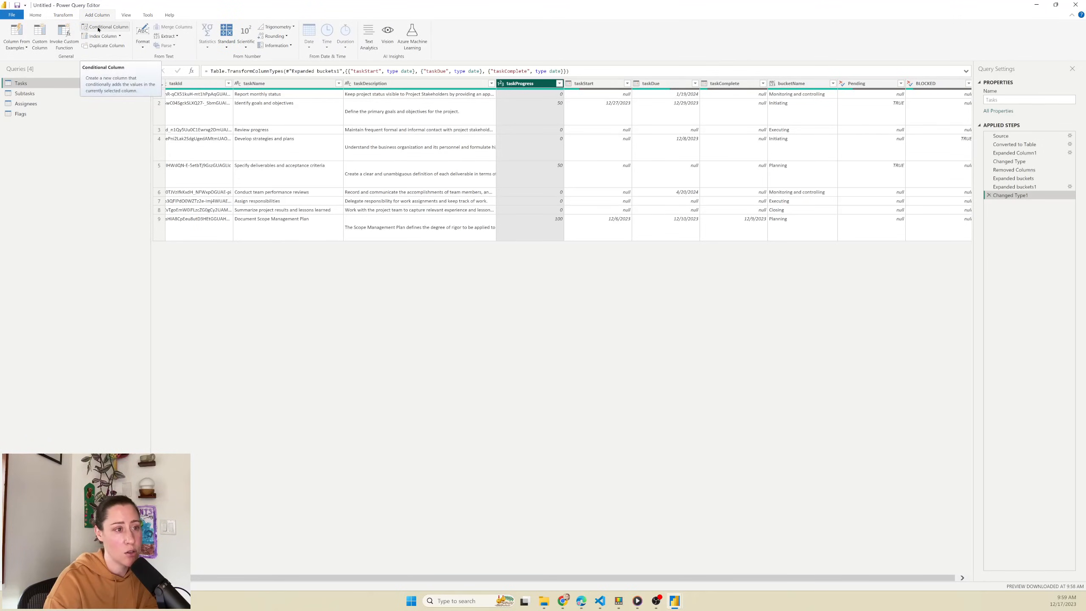
{"action": "left_click", "coordinate": [98, 28]}
{"action": "type", "text": "T"}
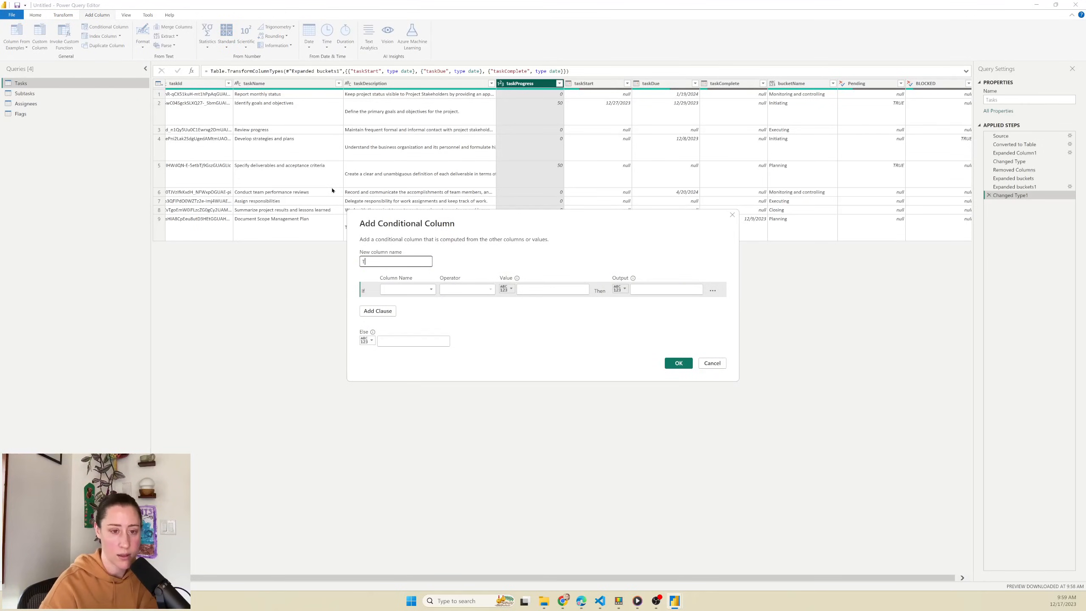
{"action": "type", "text": "ask Status"}
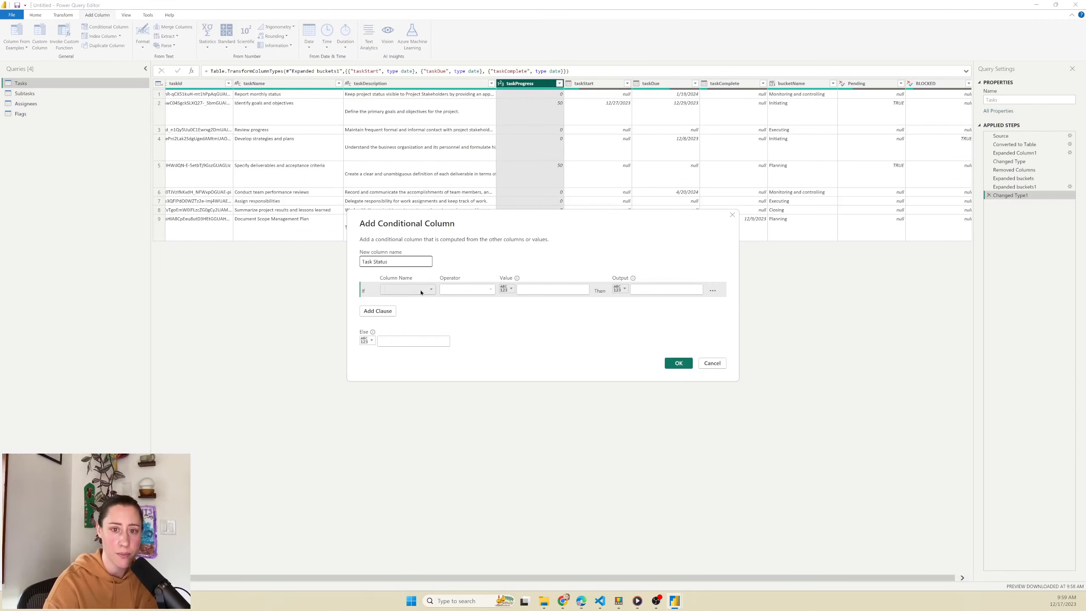
Define the first condition so that taskProgress equal to 0 outputs Not Started.
{"action": "left_click", "coordinate": [422, 290]}
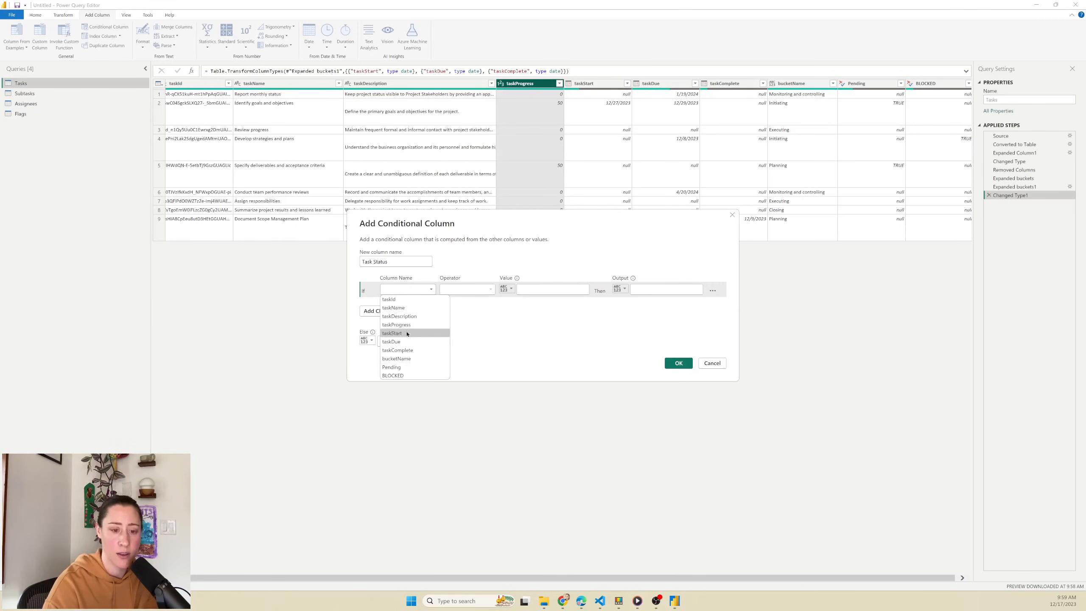
{"action": "left_click", "coordinate": [410, 325]}
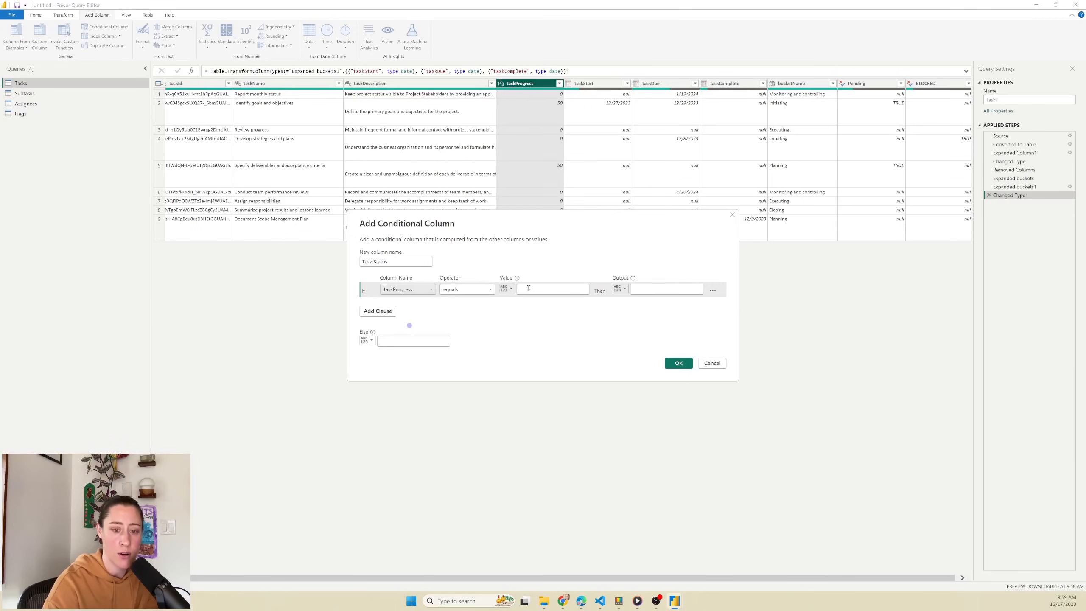
{"action": "left_click", "coordinate": [549, 287]}
{"action": "type", "text": "0"}
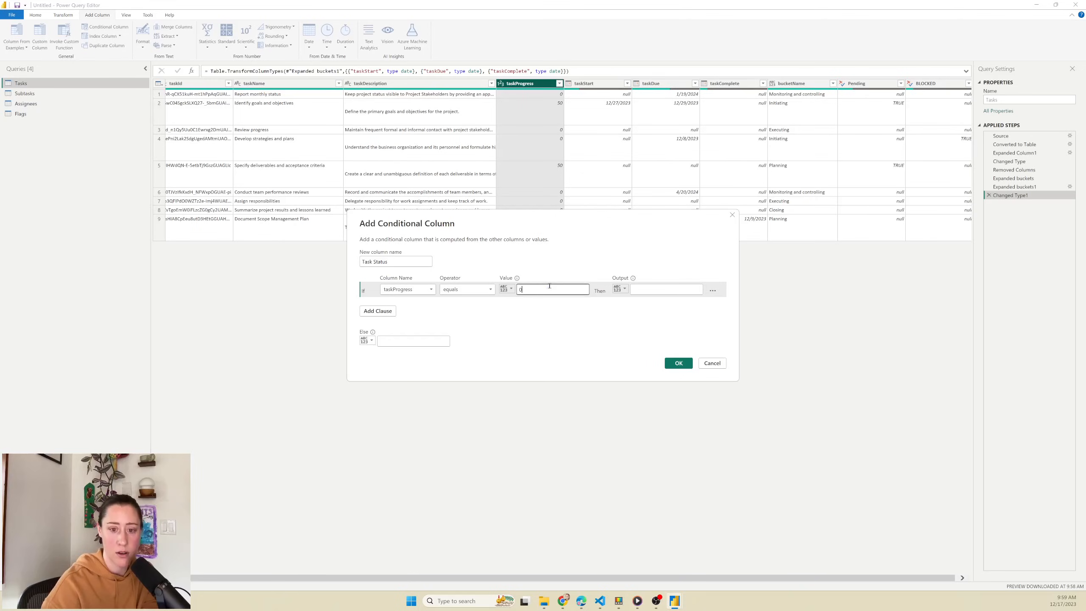
{"action": "left_click", "coordinate": [661, 289]}
{"action": "type", "text": "Not"}
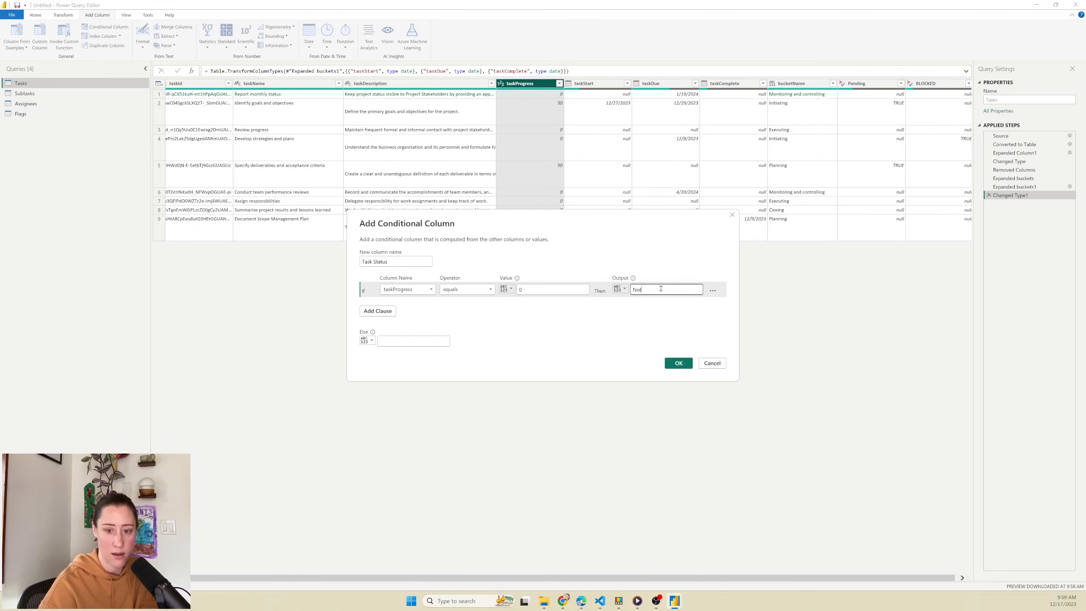
{"action": "type", "text": " Started"}
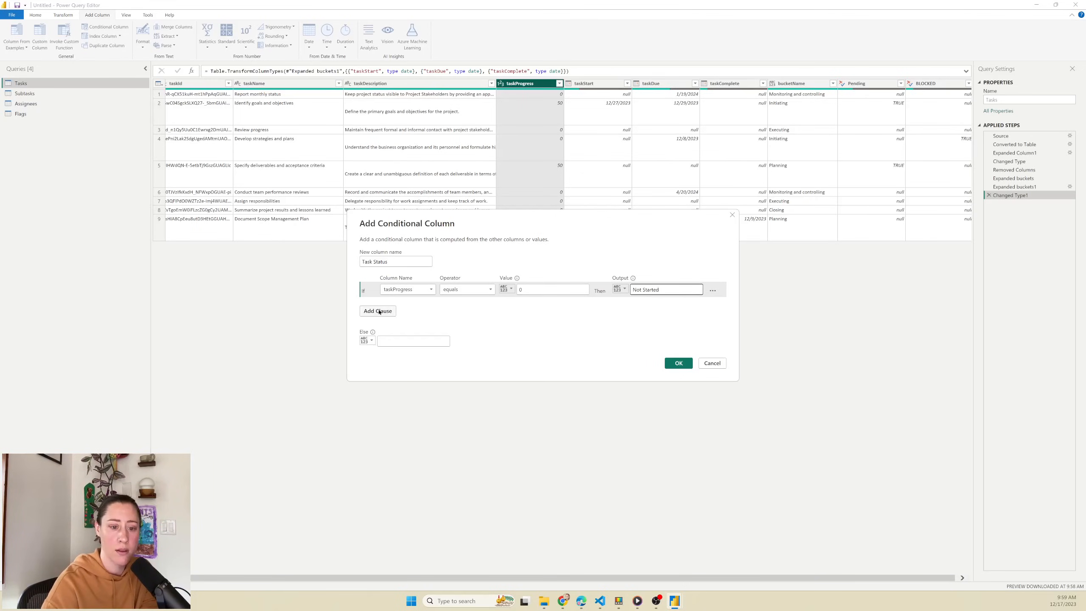
Add a second clause that outputs In Progress when taskProgress equals 50.
{"action": "left_click", "coordinate": [378, 311]}
{"action": "left_click", "coordinate": [405, 305]}
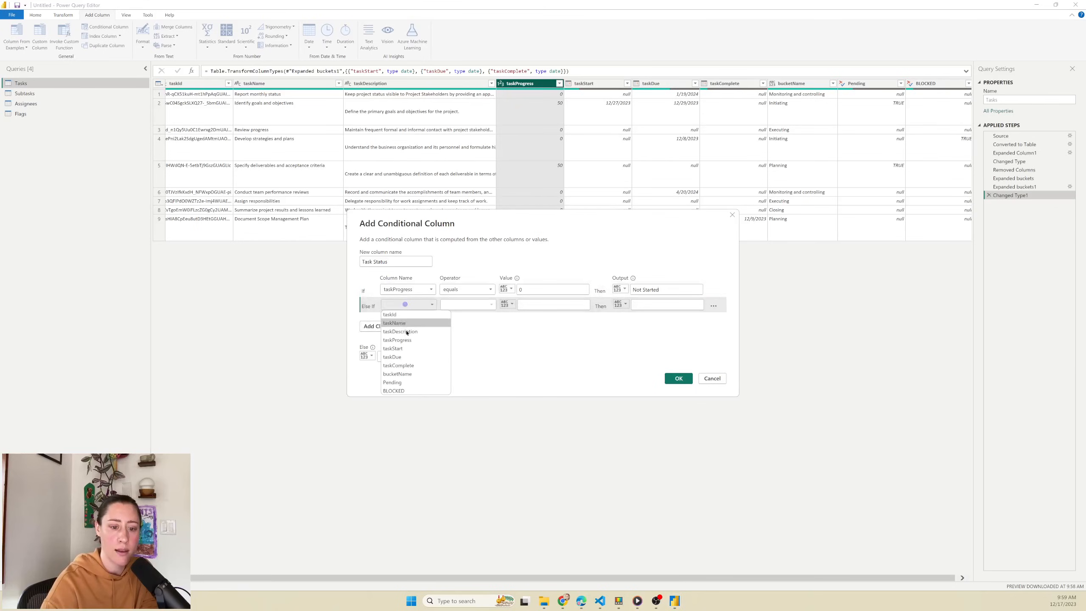
{"action": "left_click", "coordinate": [396, 339]}
{"action": "left_click", "coordinate": [534, 305]}
{"action": "type", "text": "50"}
{"action": "left_click", "coordinate": [669, 304]}
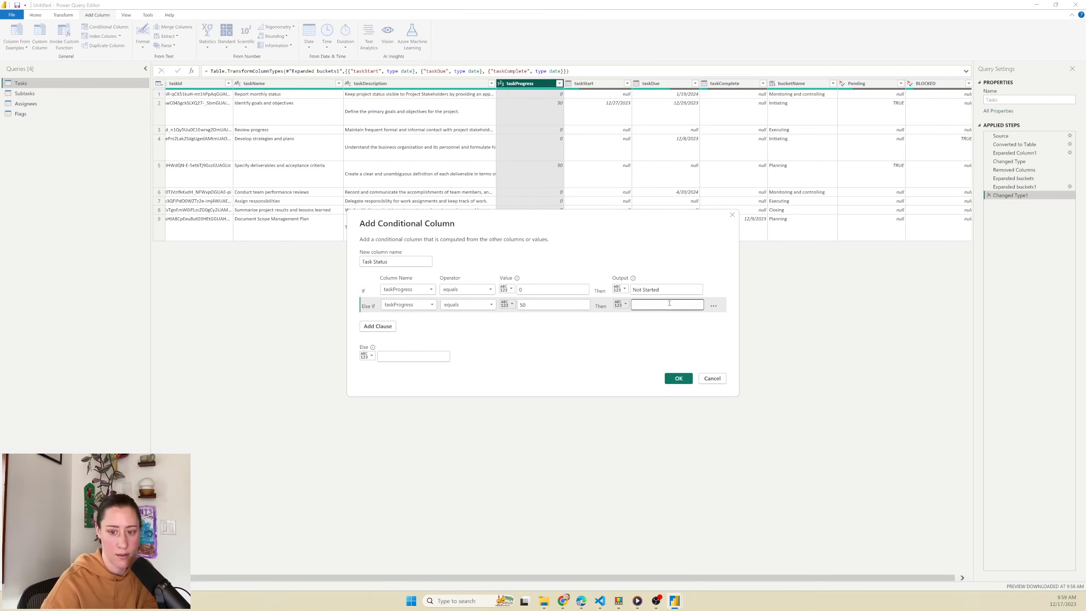
{"action": "type", "text": "In Progress"}
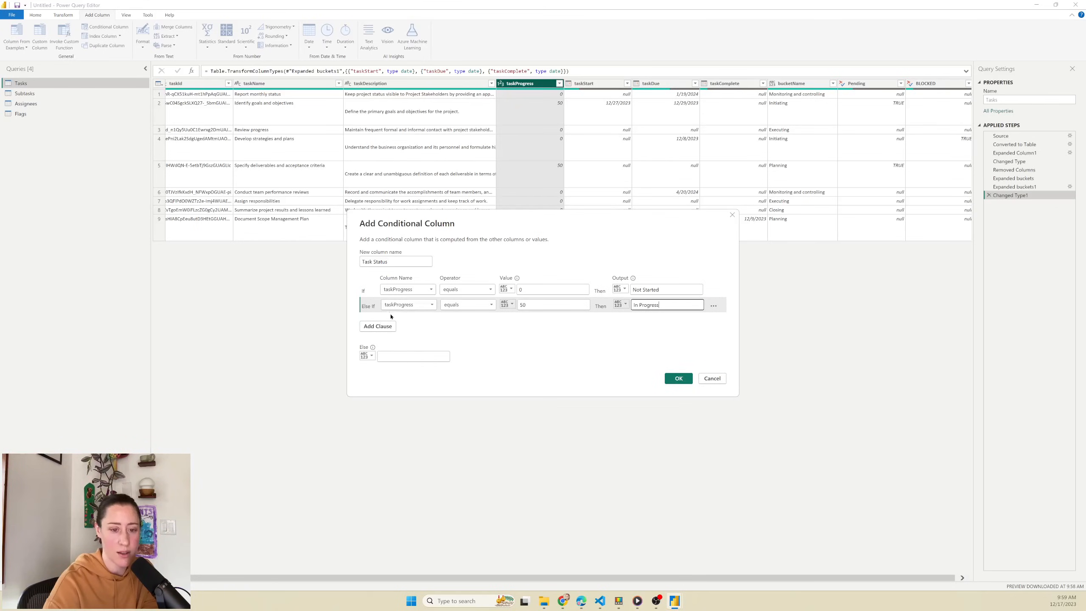
Add a third clause that outputs Complete when taskProgress equals 100.
{"action": "left_click", "coordinate": [381, 325]}
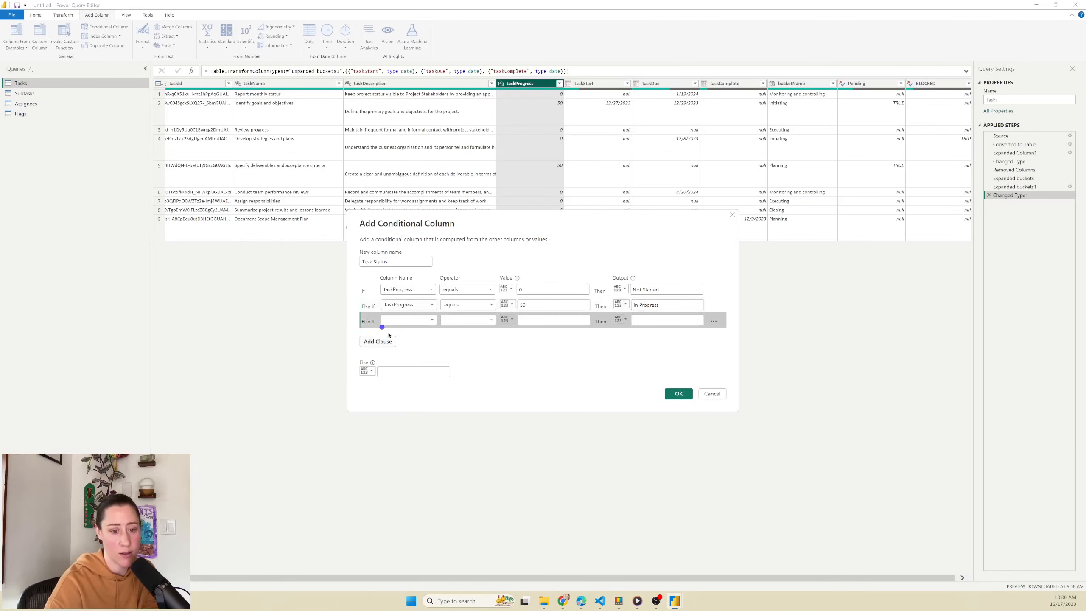
{"action": "left_click", "coordinate": [406, 320]}
{"action": "left_click", "coordinate": [411, 356]}
{"action": "left_click", "coordinate": [472, 320]}
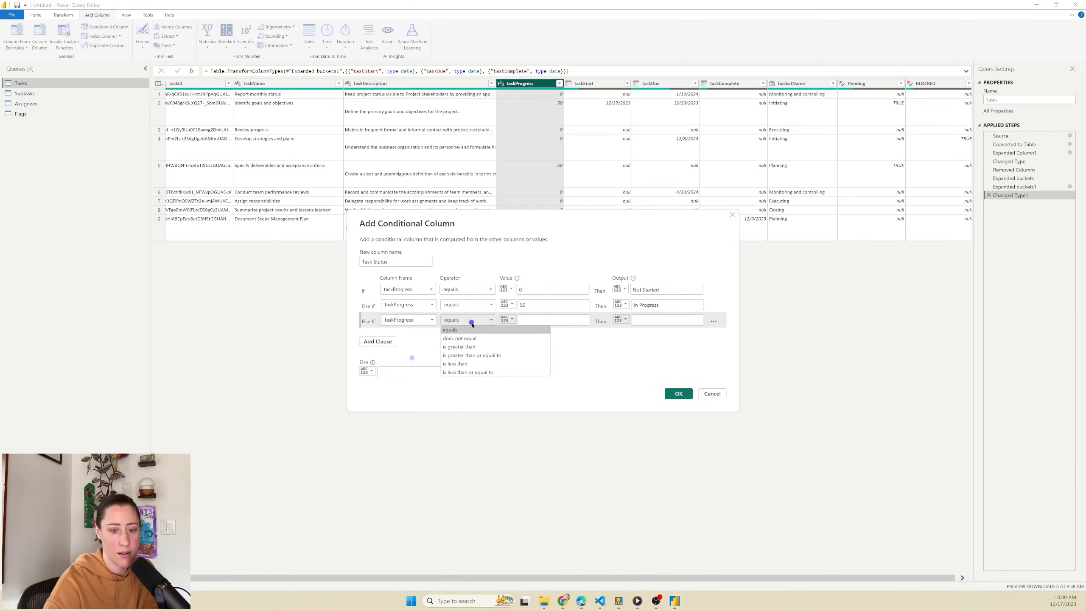
{"action": "left_click", "coordinate": [548, 320]}
{"action": "type", "text": "100"}
{"action": "key", "text": "Tab"}
{"action": "type", "text": "Complete"}
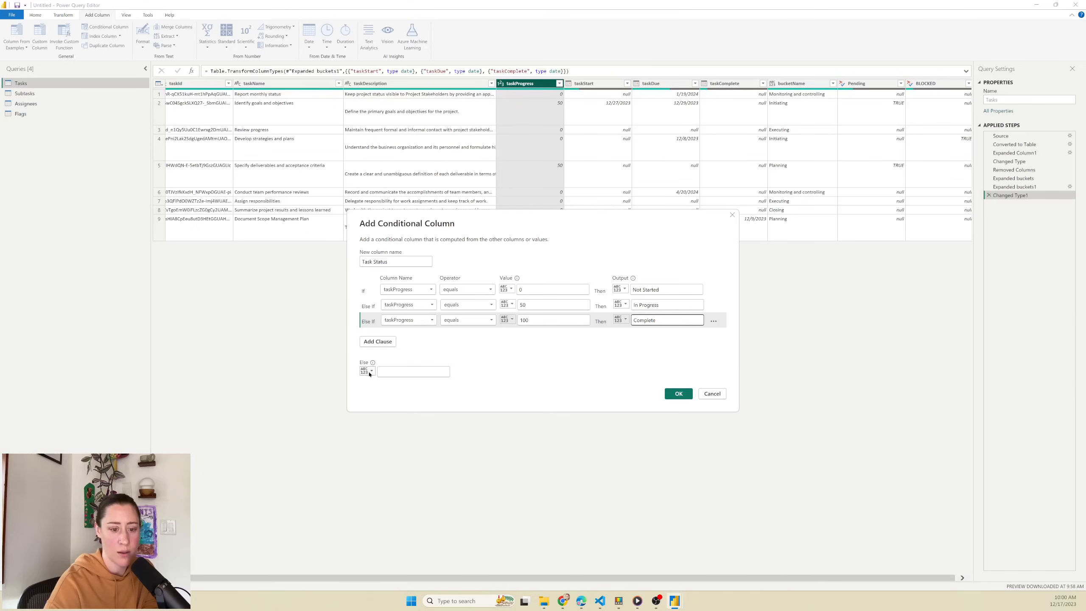
Set the Else output to null and create the Task Status column.
{"action": "left_click", "coordinate": [392, 371]}
{"action": "type", "text": "nu"}
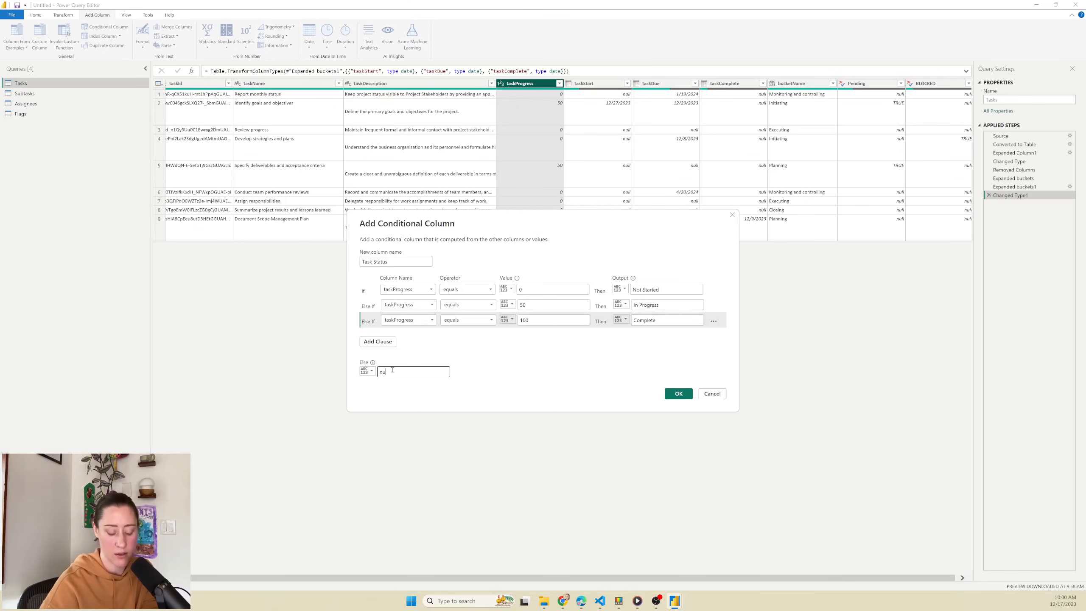
{"action": "type", "text": "ll"}
{"action": "left_click", "coordinate": [679, 394]}
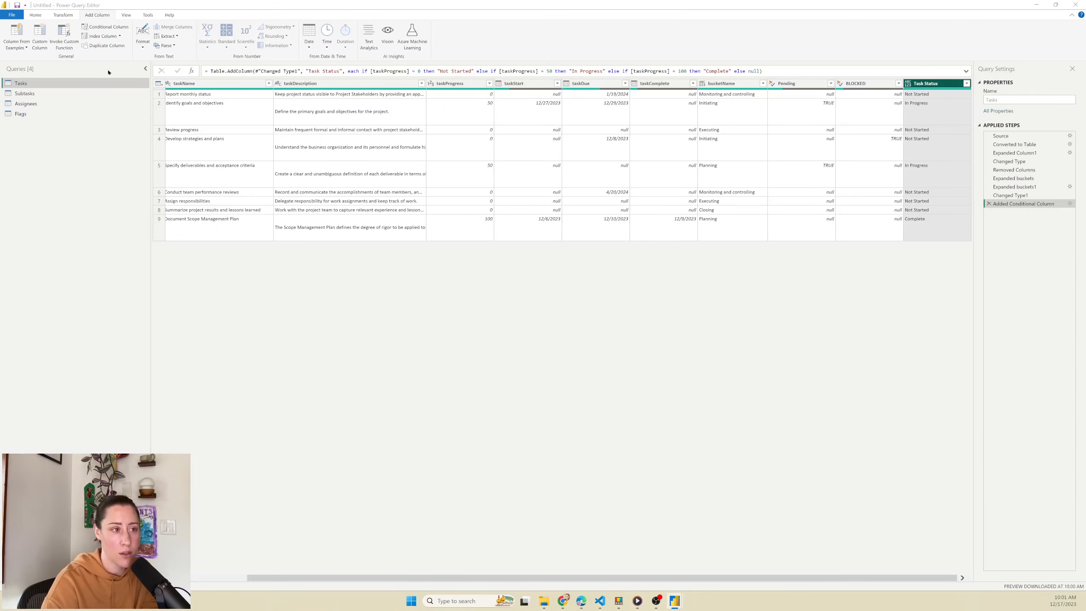
Start a custom column named Overdue? in the Tasks query, opening its formula with if ([taskDue] <> null.
{"action": "left_click", "coordinate": [41, 37]}
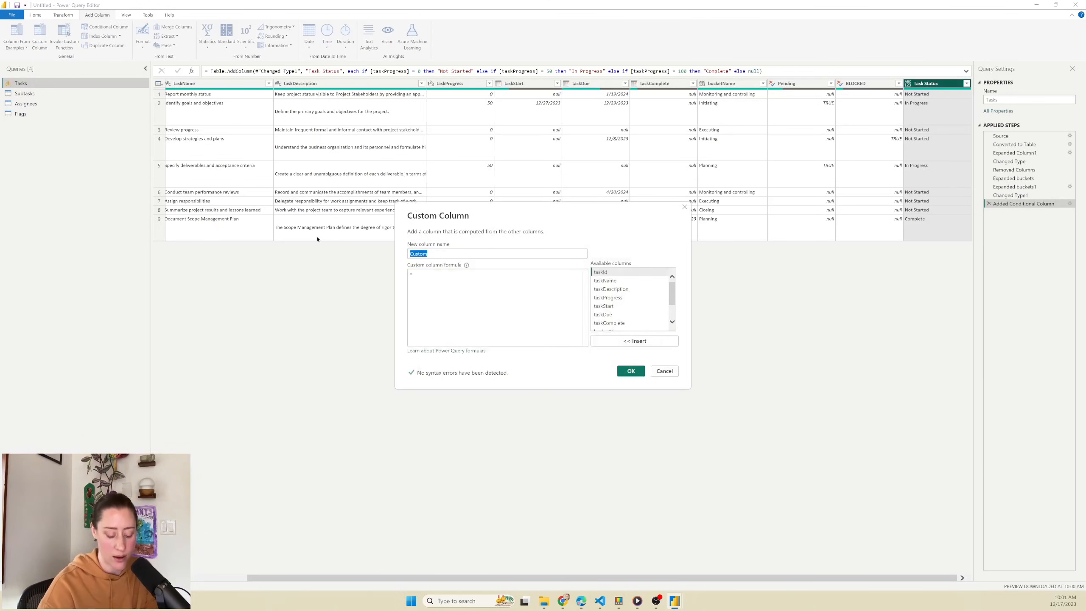
{"action": "type", "text": "Overdue?"}
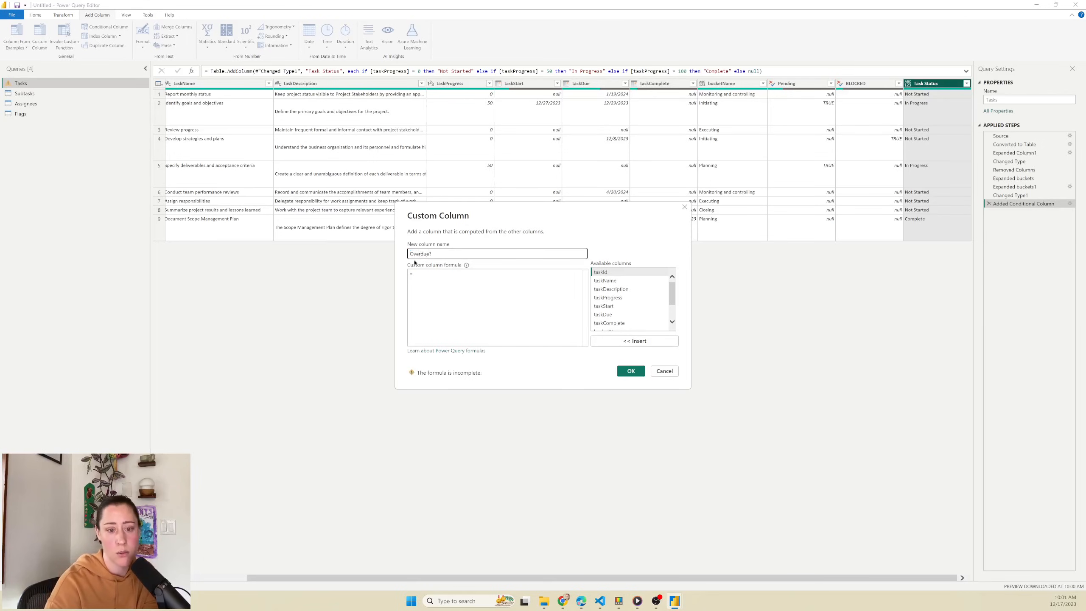
{"action": "left_click", "coordinate": [429, 279]}
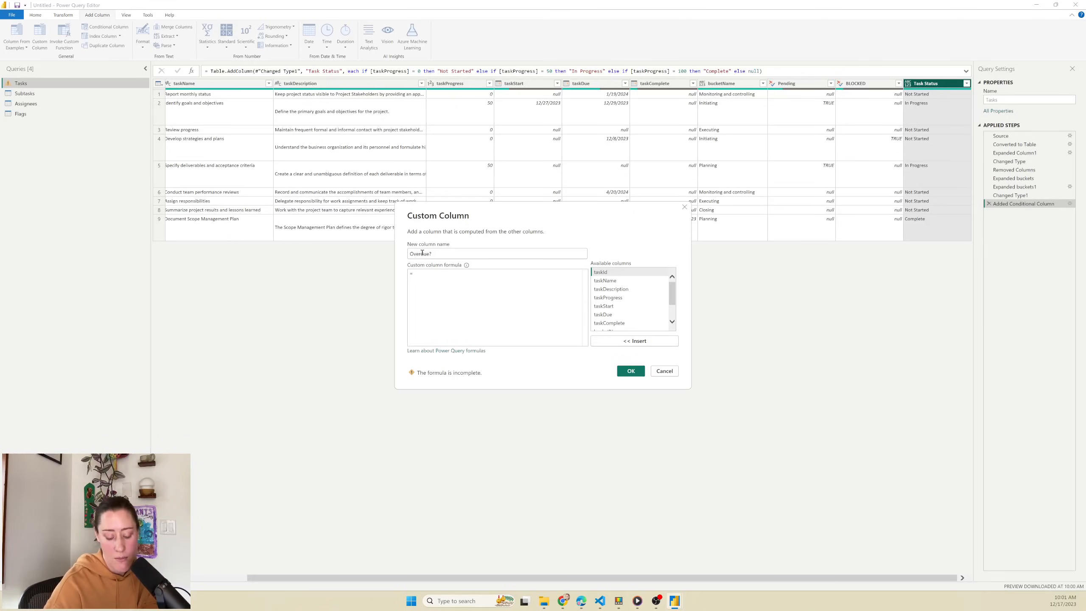
{"action": "type", "text": "if "}
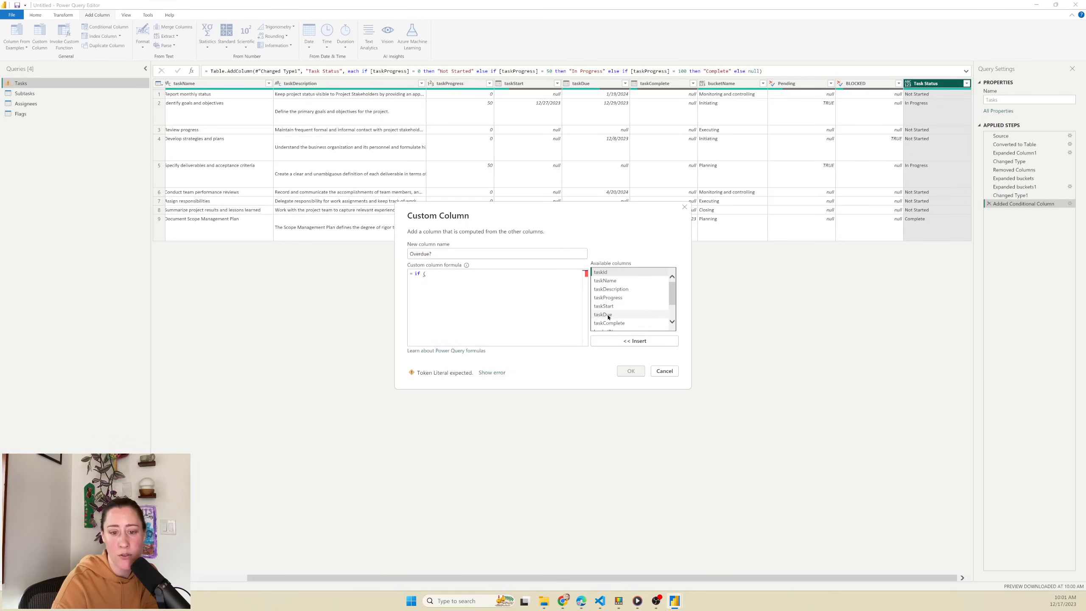
{"action": "type", "text": "("}
{"action": "double_click", "coordinate": [608, 315]}
{"action": "left_click", "coordinate": [496, 271]}
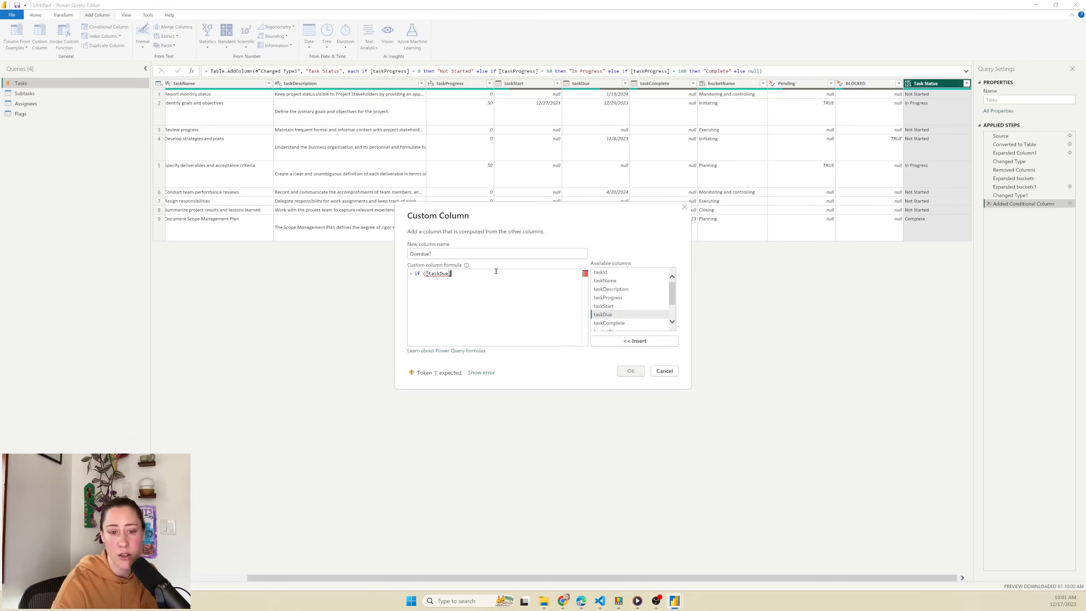
{"action": "type", "text": "<"}
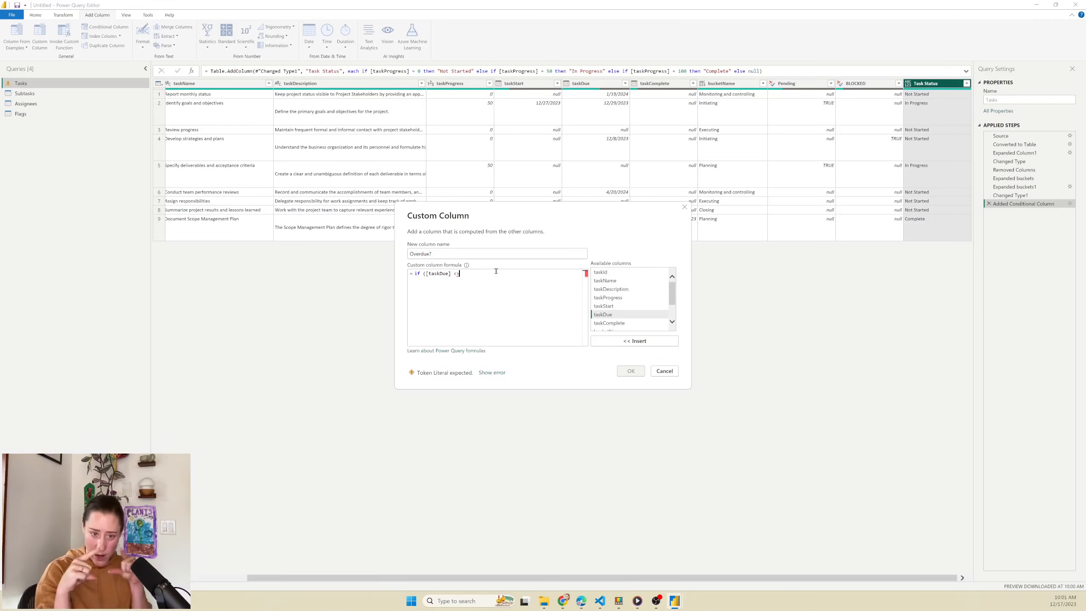
{"action": "type", "text": ">null"}
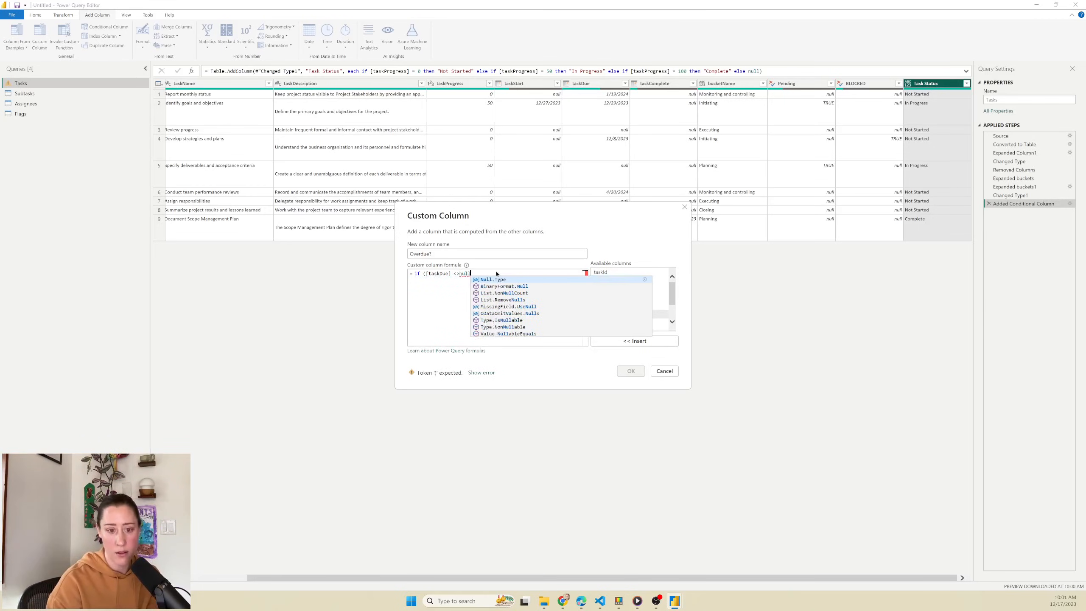
{"action": "key", "text": "Escape"}
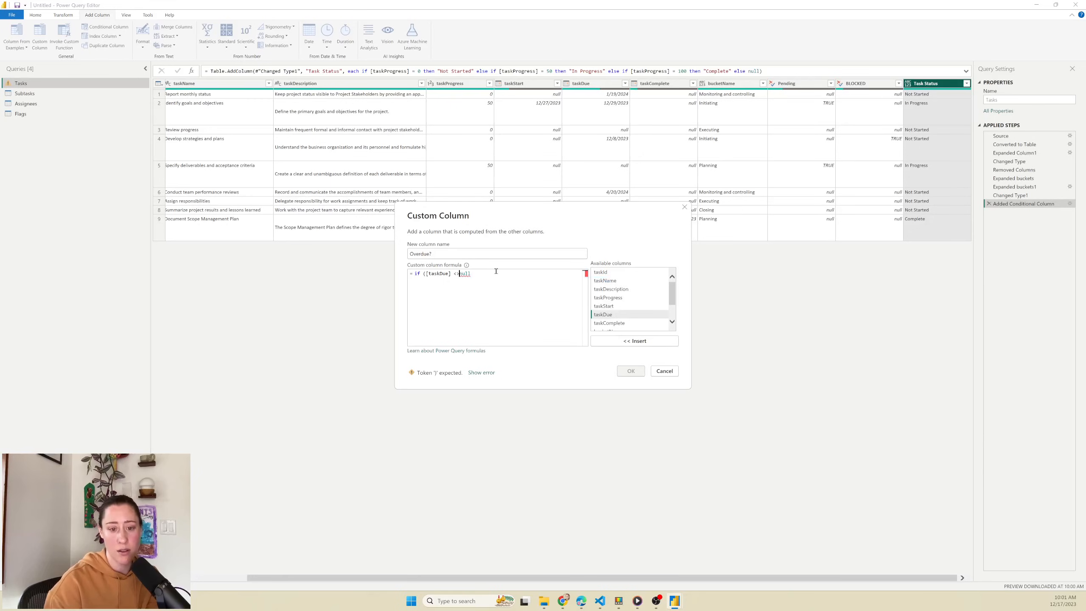
{"action": "key", "text": "End"}
Extend the Overdue? formula with a second condition requiring that [taskProgress] <> 100.
{"action": "type", "text": "a"}
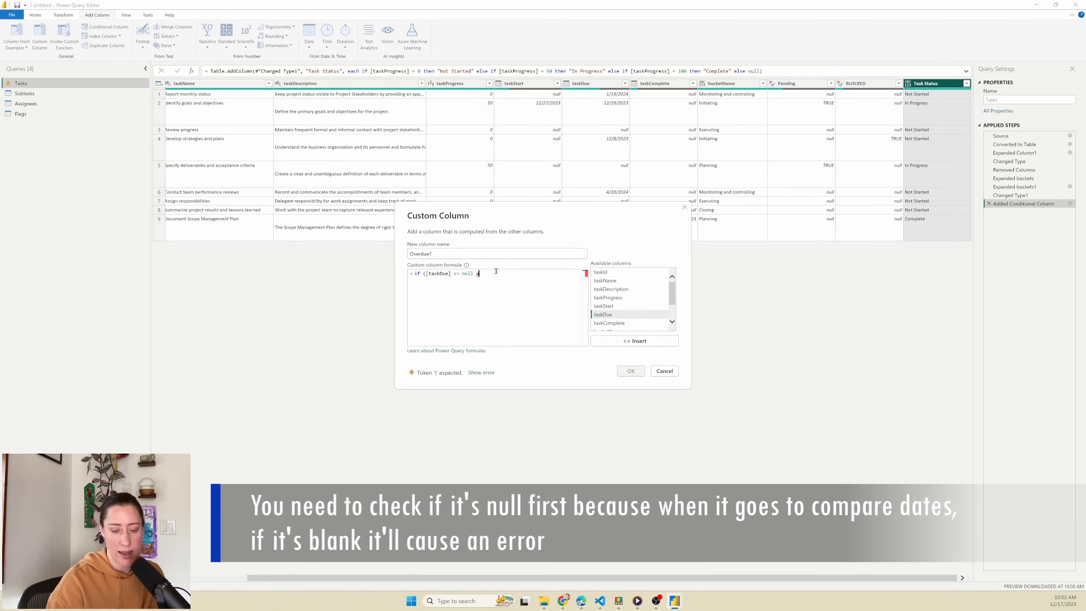
{"action": "type", "text": "nd"}
{"action": "double_click", "coordinate": [633, 298]}
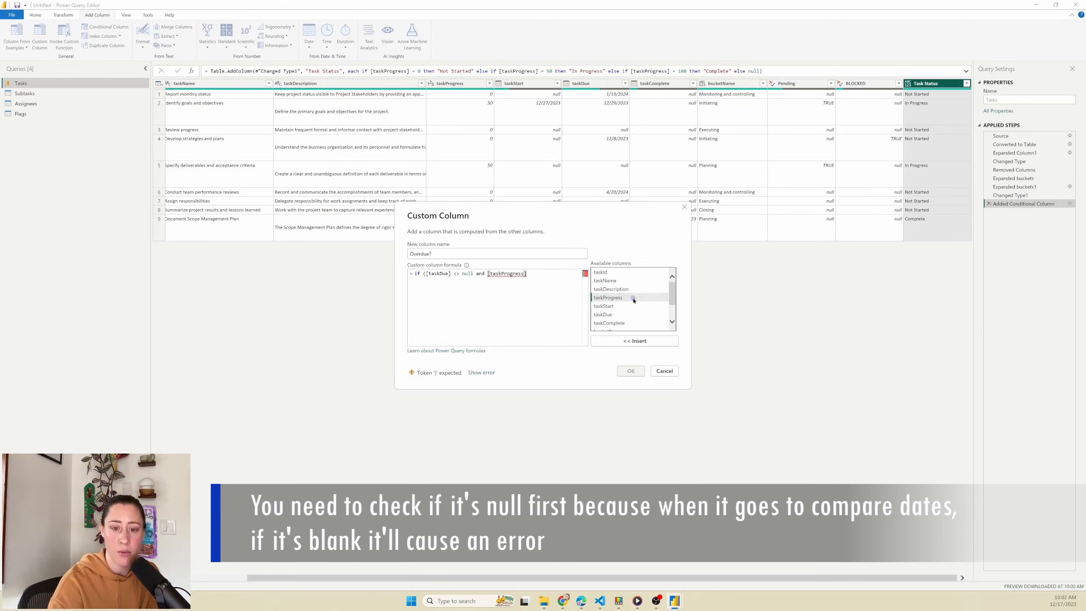
{"action": "type", "text": "<>"}
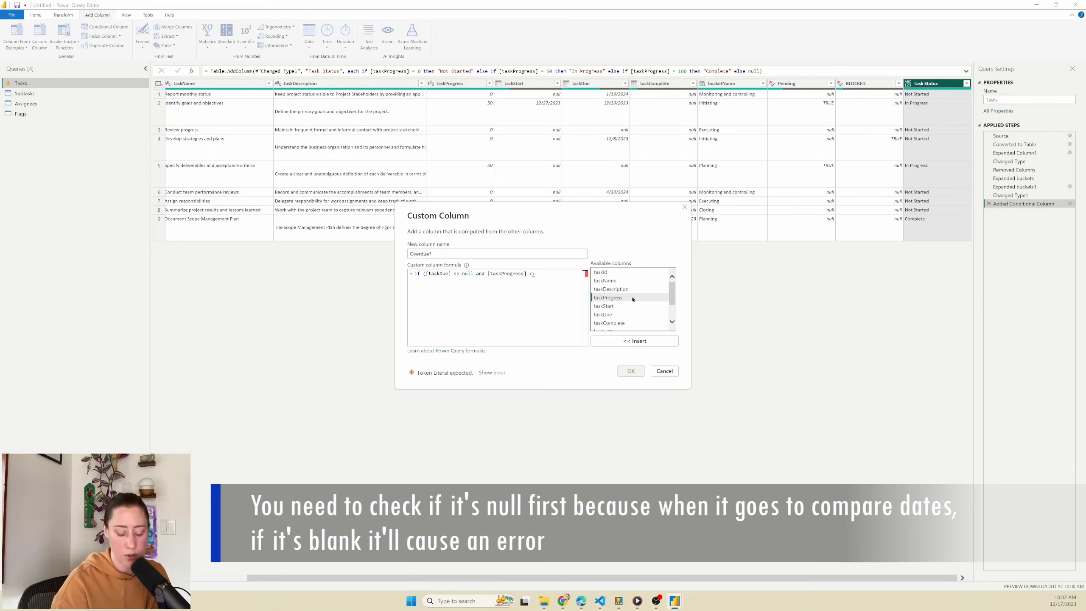
{"action": "type", "text": " 100 a"}
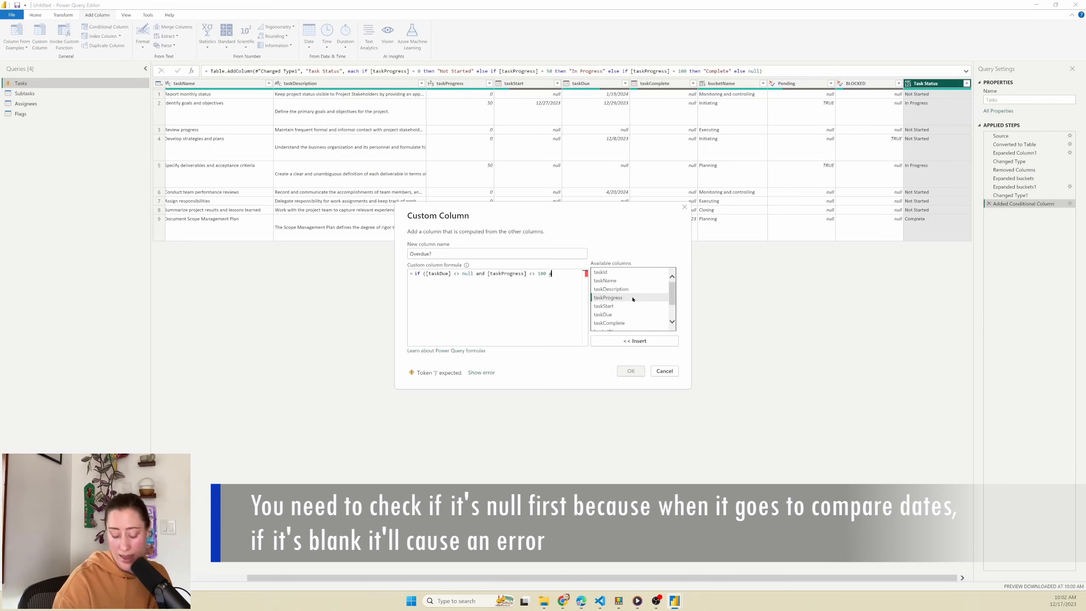
{"action": "type", "text": "nd"}
Add a third condition to the Overdue? formula: [taskDue] < DateTime.Date(DateTime.LocalNow()).
{"action": "double_click", "coordinate": [618, 314]}
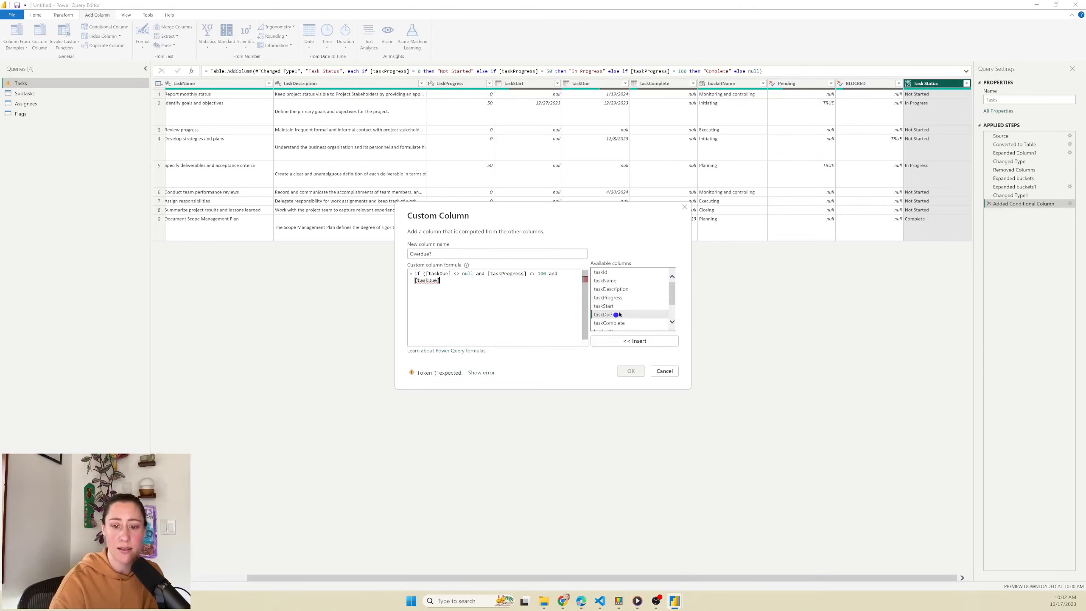
{"action": "type", "text": "< Date"}
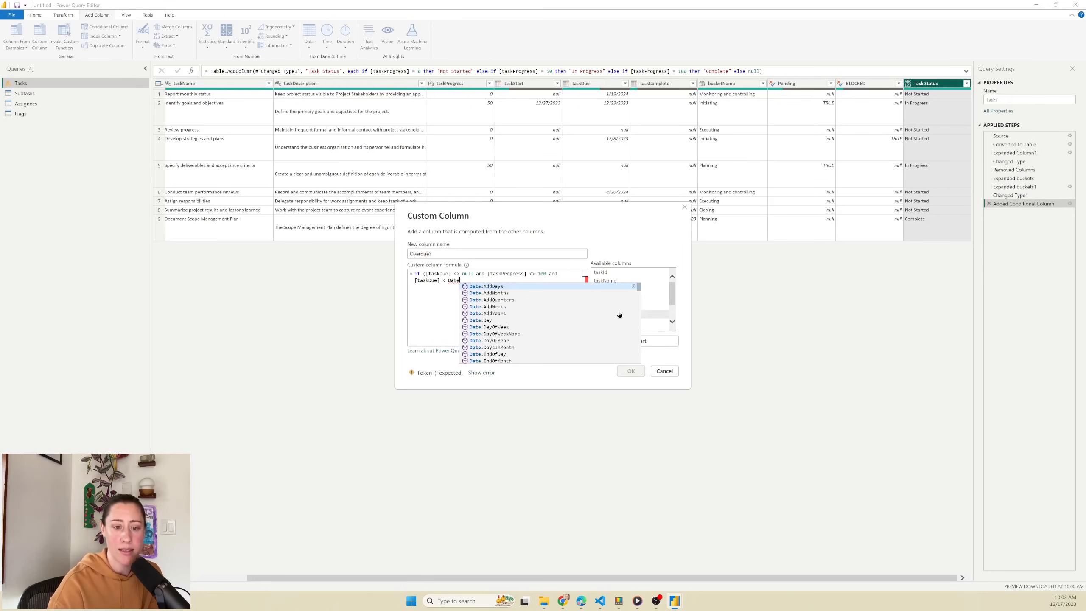
{"action": "type", "text": "Time.Date"}
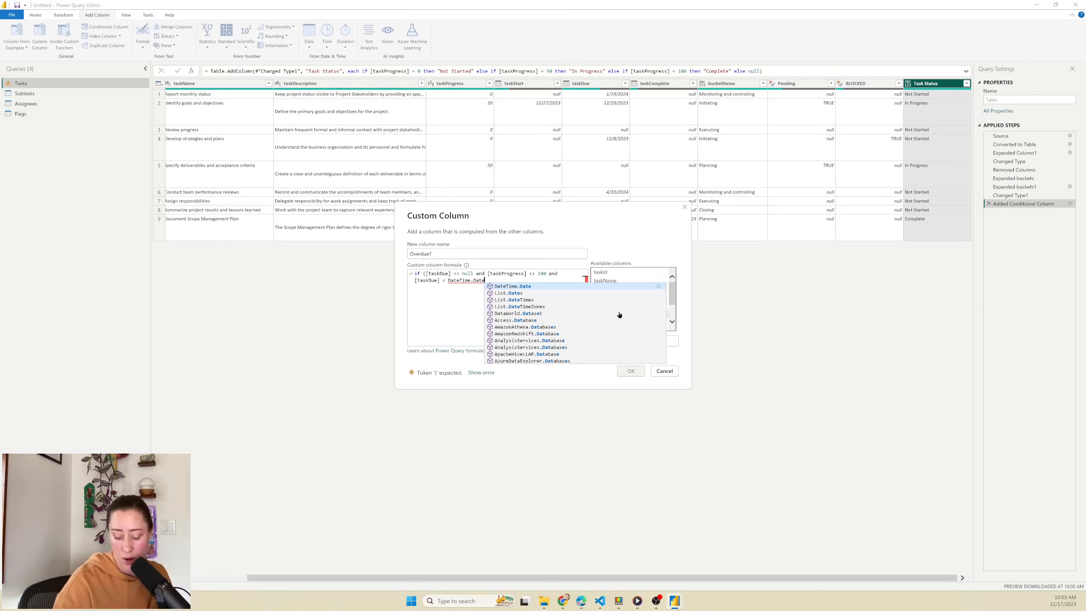
{"action": "type", "text": "("}
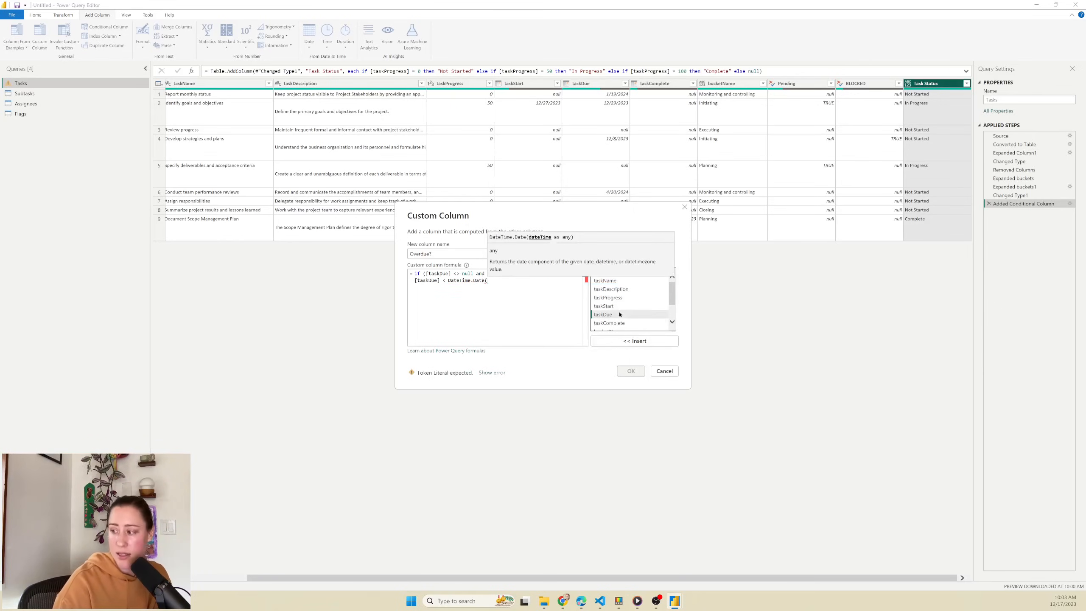
{"action": "type", "text": "FateTime"}
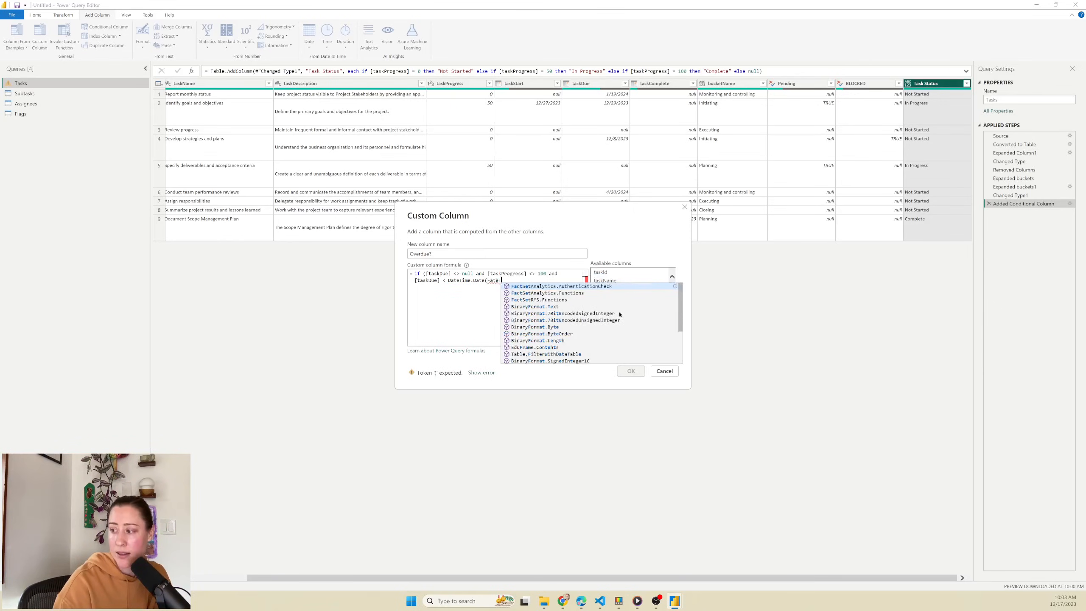
{"action": "key", "text": "BackSpace"}
{"action": "key", "text": "BackSpace"}
{"action": "key", "text": "BackSpace"}
{"action": "key", "text": "BackSpace"}
{"action": "key", "text": "BackSpace"}
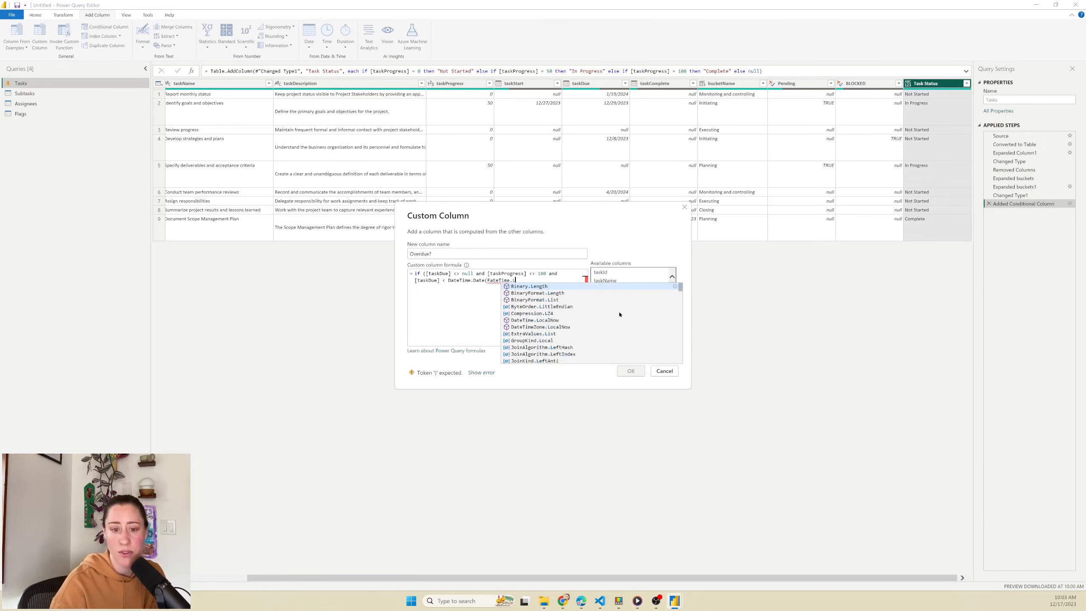
{"action": "key", "text": "BackSpace"}
{"action": "key", "text": "BackSpace"}
{"action": "key", "text": "BackSpace"}
{"action": "type", "text": "DateTime."}
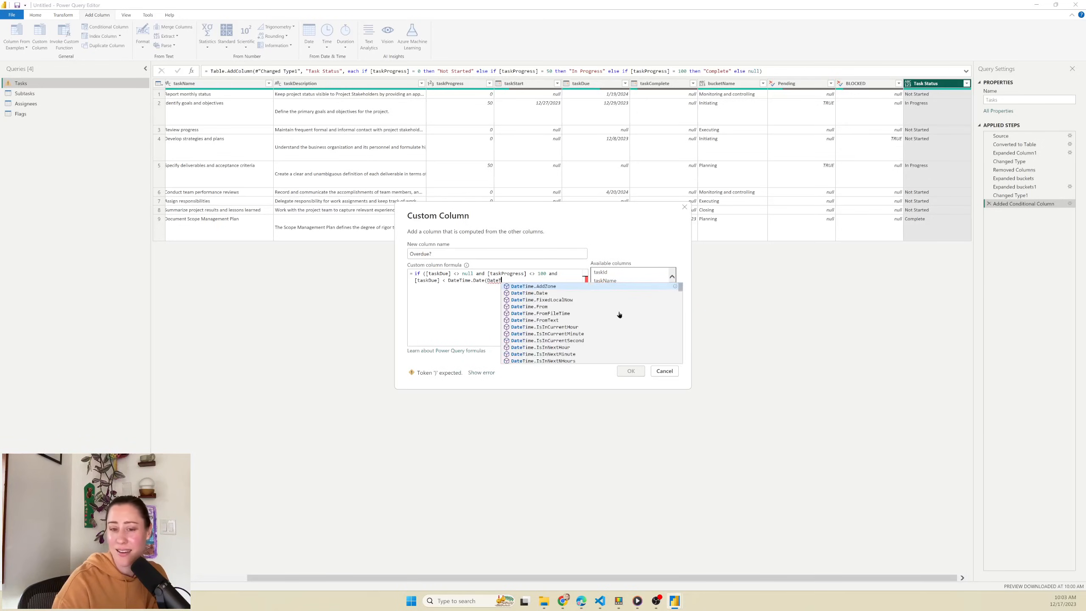
{"action": "type", "text": "Local"}
{"action": "type", "text": "N"}
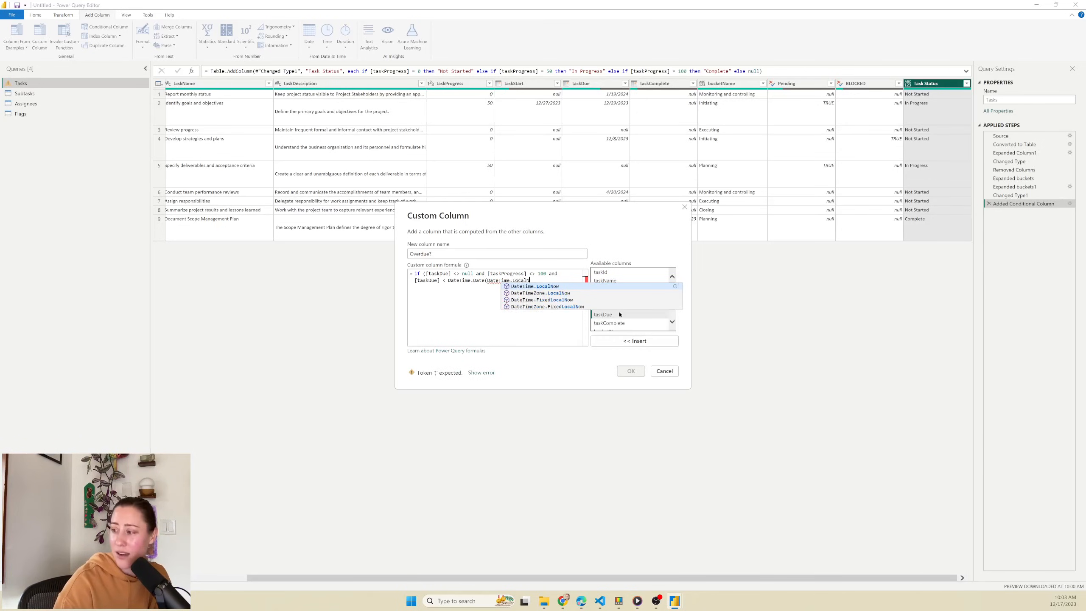
{"action": "type", "text": "ow("}
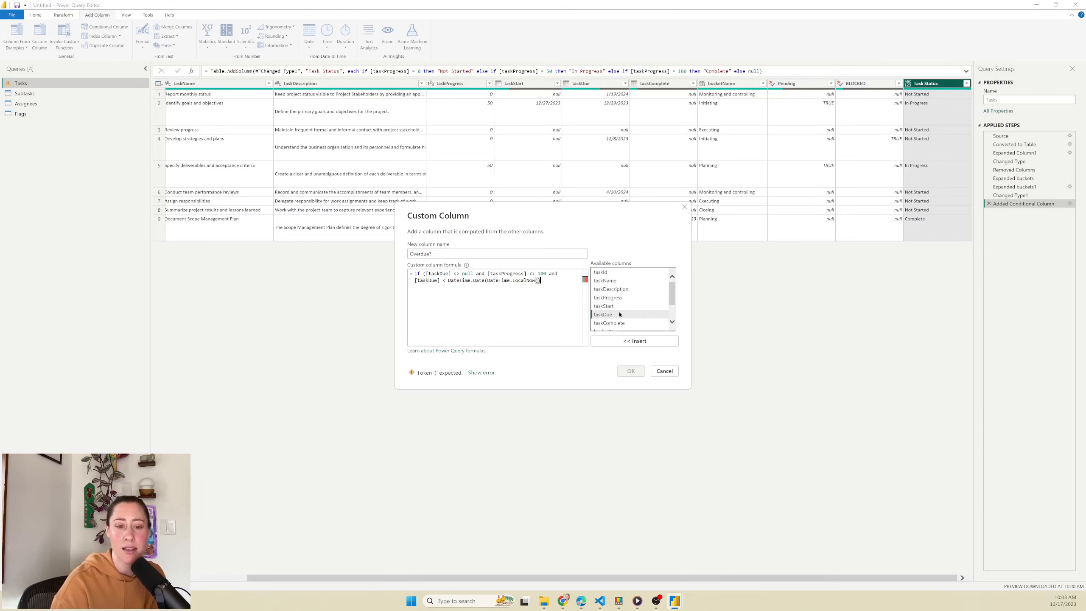
{"action": "type", "text": "))"}
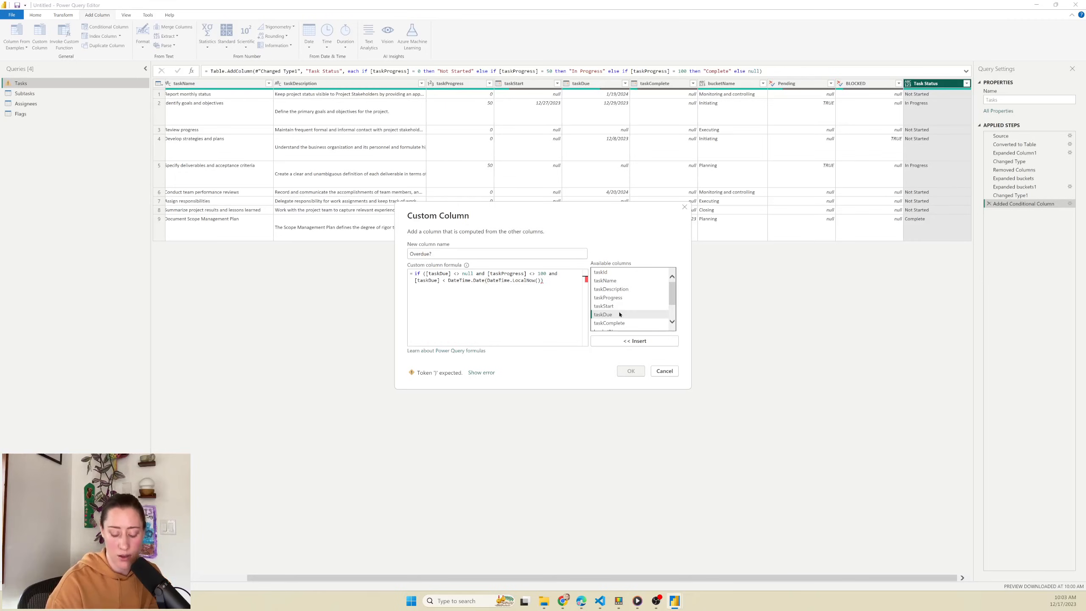
Finish the formula with then "true" else "false" and create the Overdue? column.
{"action": "type", "text": ") t"}
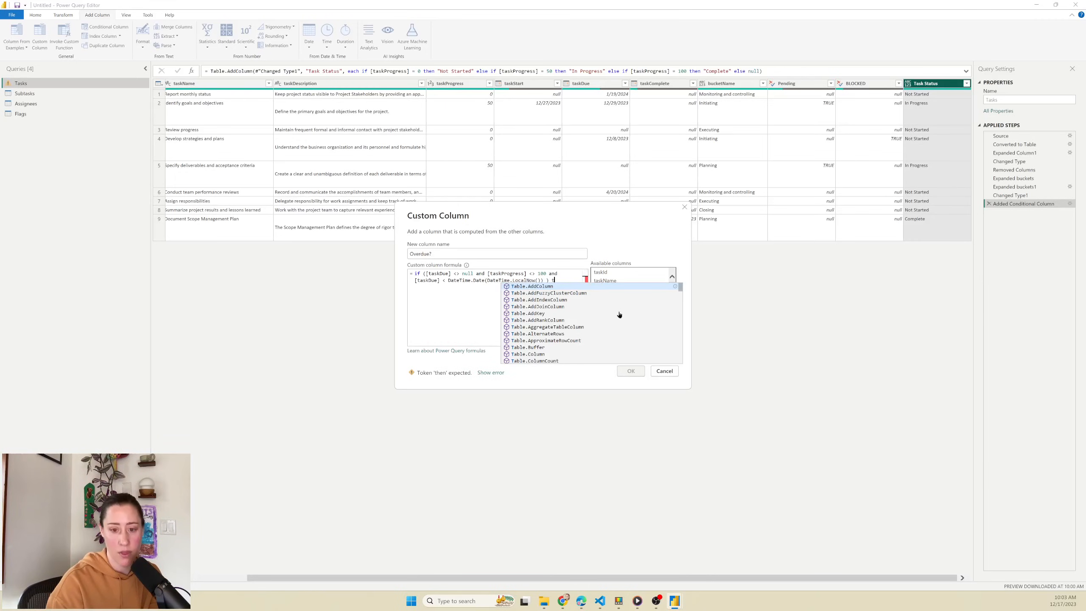
{"action": "type", "text": "hen \"true\""}
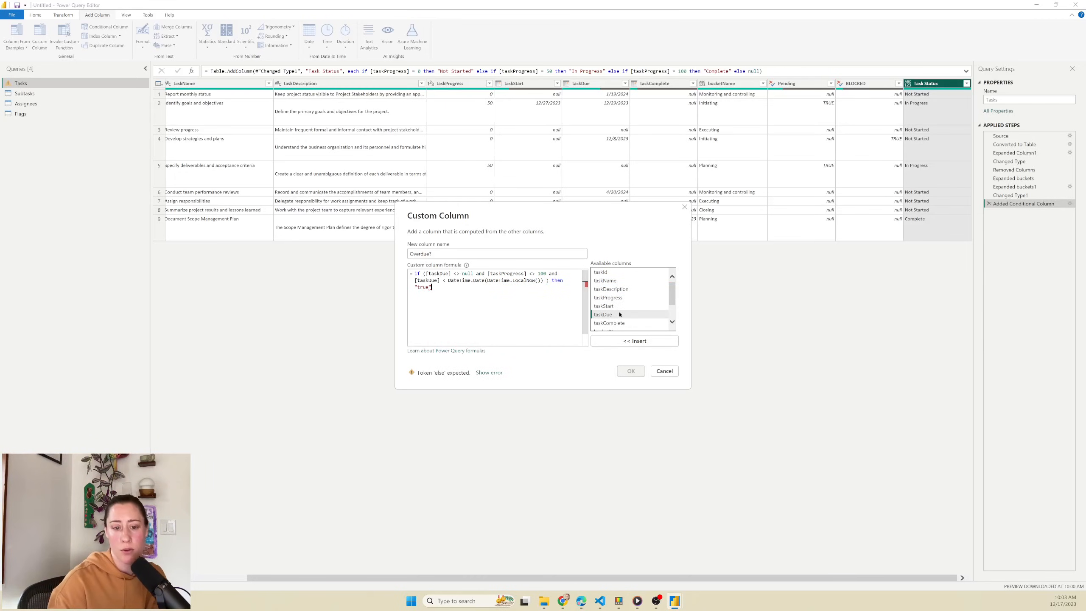
{"action": "type", "text": " else \"false"}
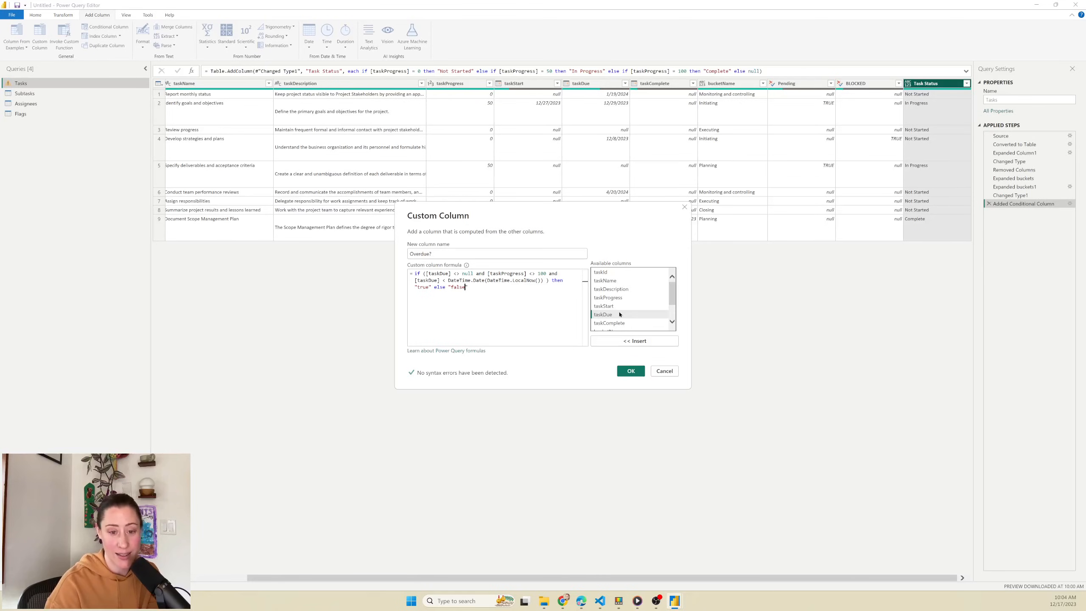
{"action": "left_click", "coordinate": [630, 370]}
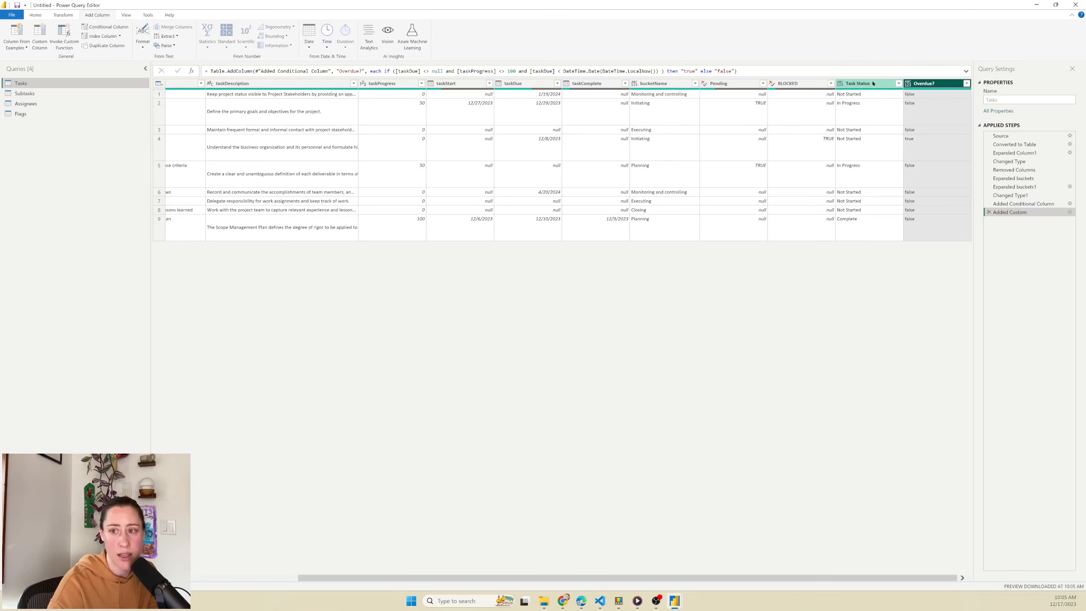
Set the data type of the Task Status and Overdue? columns to Text.
{"action": "left_click", "coordinate": [869, 87]}
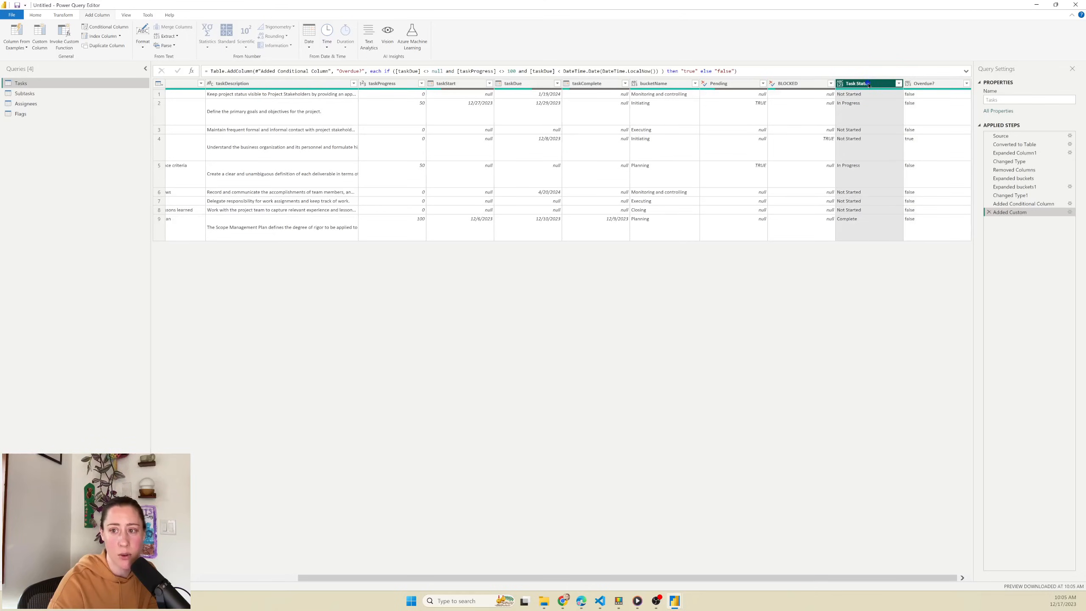
{"action": "left_click", "coordinate": [933, 84], "text": "ctrl"}
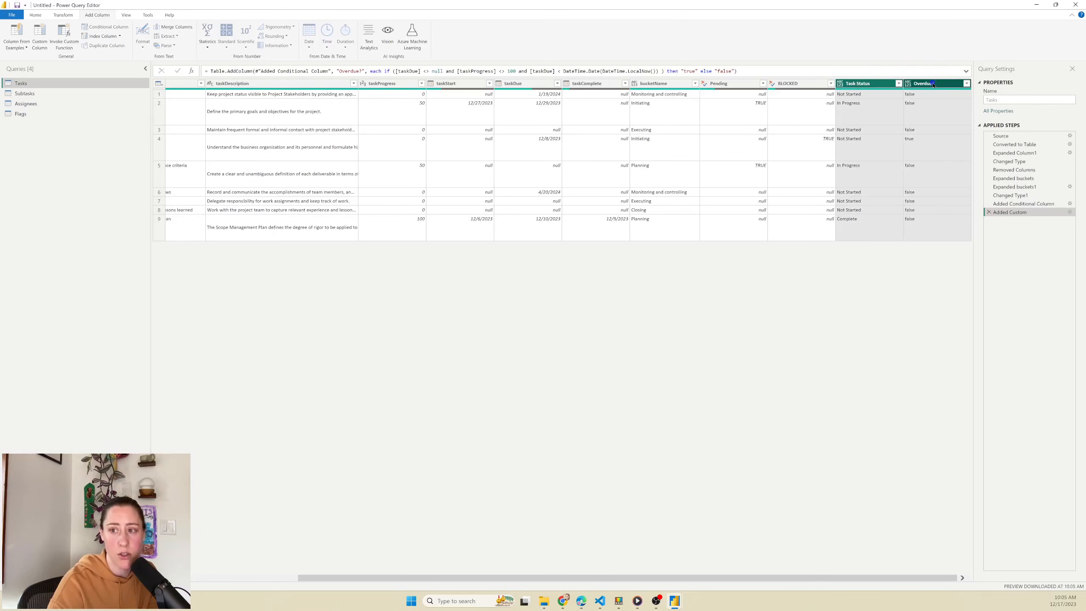
{"action": "left_click", "coordinate": [38, 15]}
{"action": "left_click", "coordinate": [390, 29]}
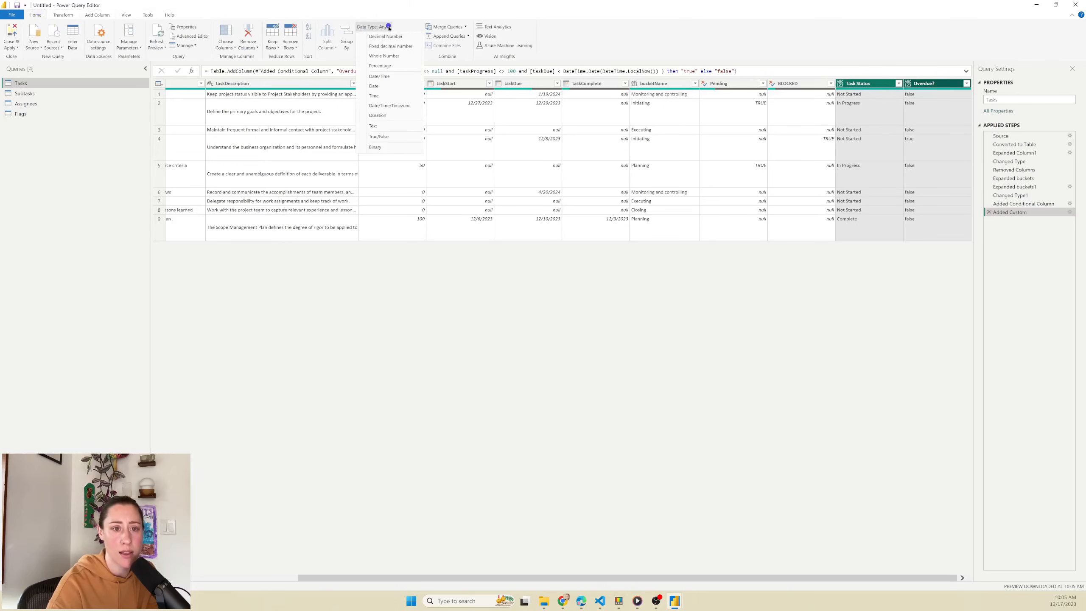
{"action": "left_click", "coordinate": [385, 126]}
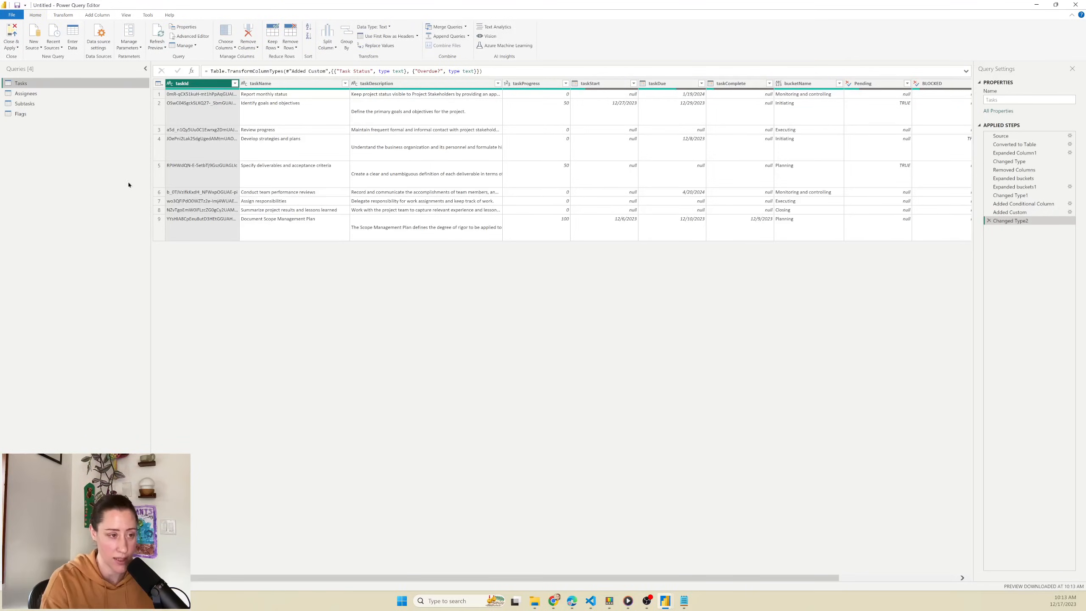
In the Assignees query, keep only the taskId and assignees columns and remove all others.
{"action": "left_click", "coordinate": [53, 92]}
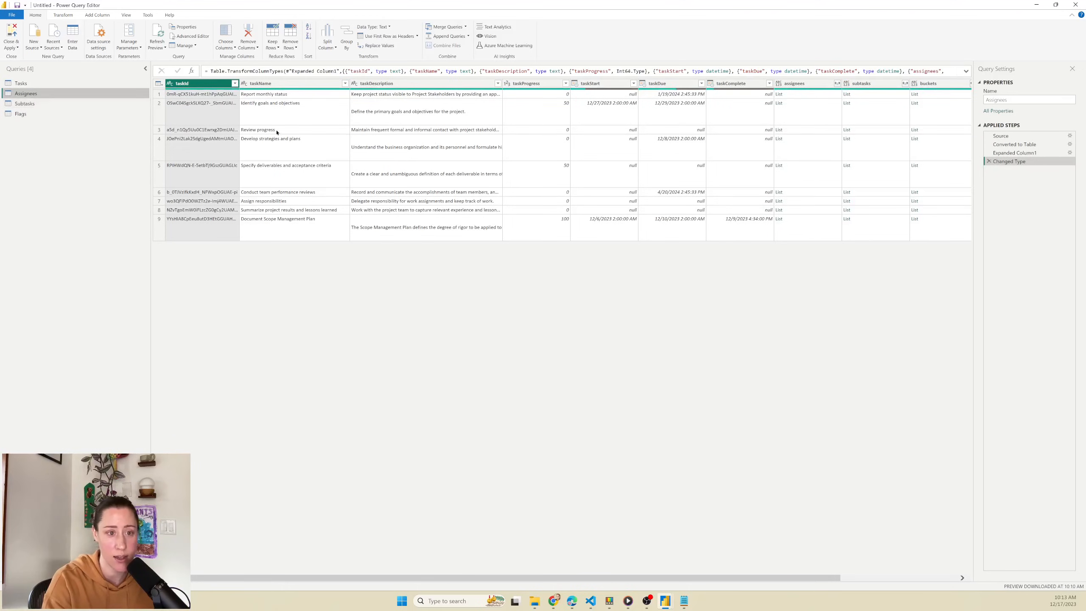
{"action": "double_click", "coordinate": [186, 87]}
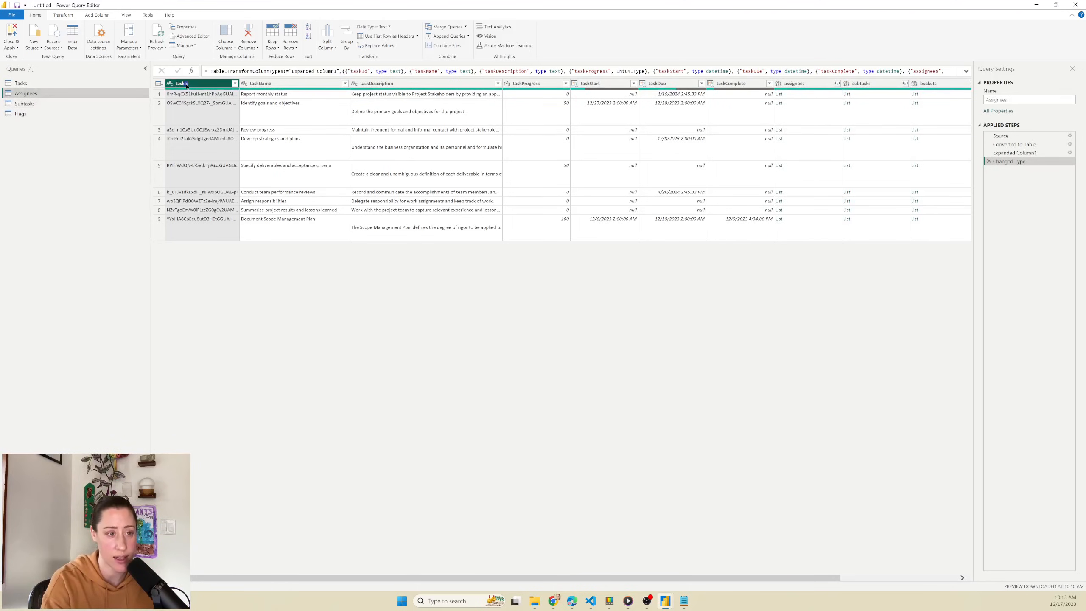
{"action": "left_click", "coordinate": [886, 584]}
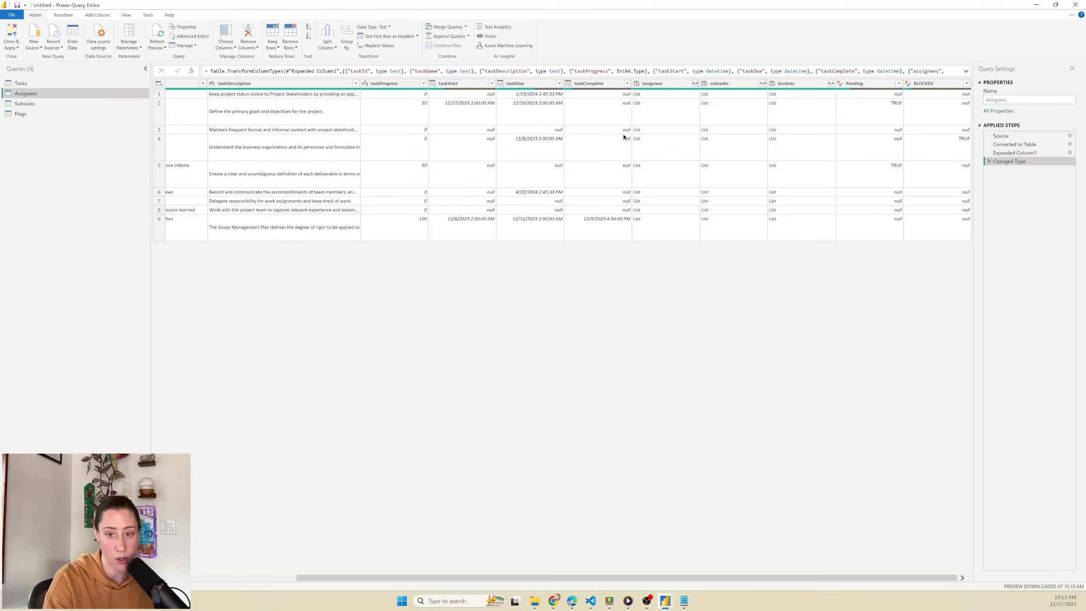
{"action": "left_click", "coordinate": [668, 85]}
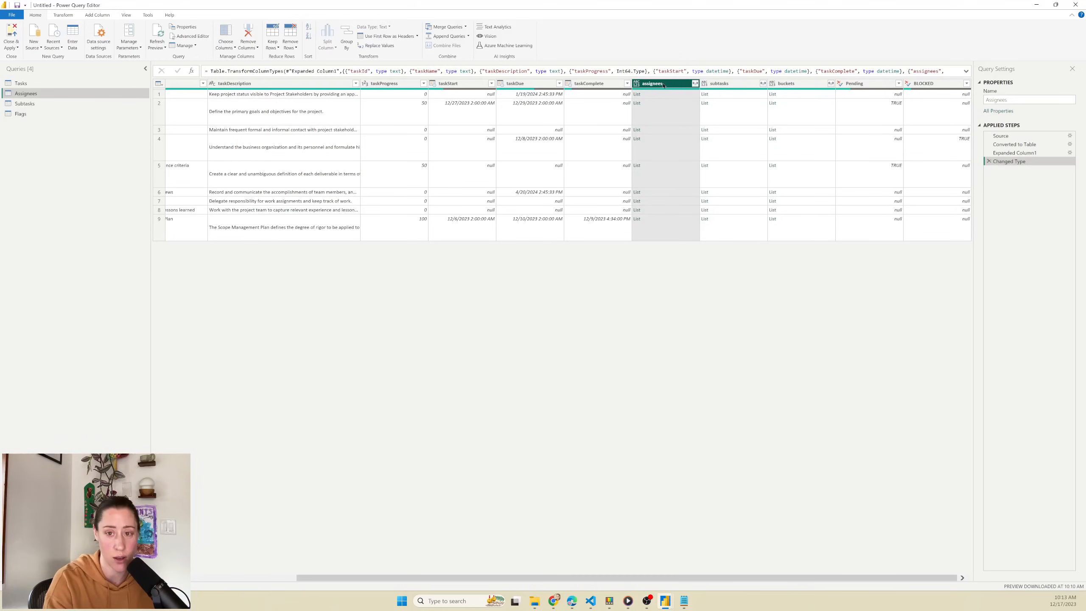
{"action": "right_click", "coordinate": [649, 85]}
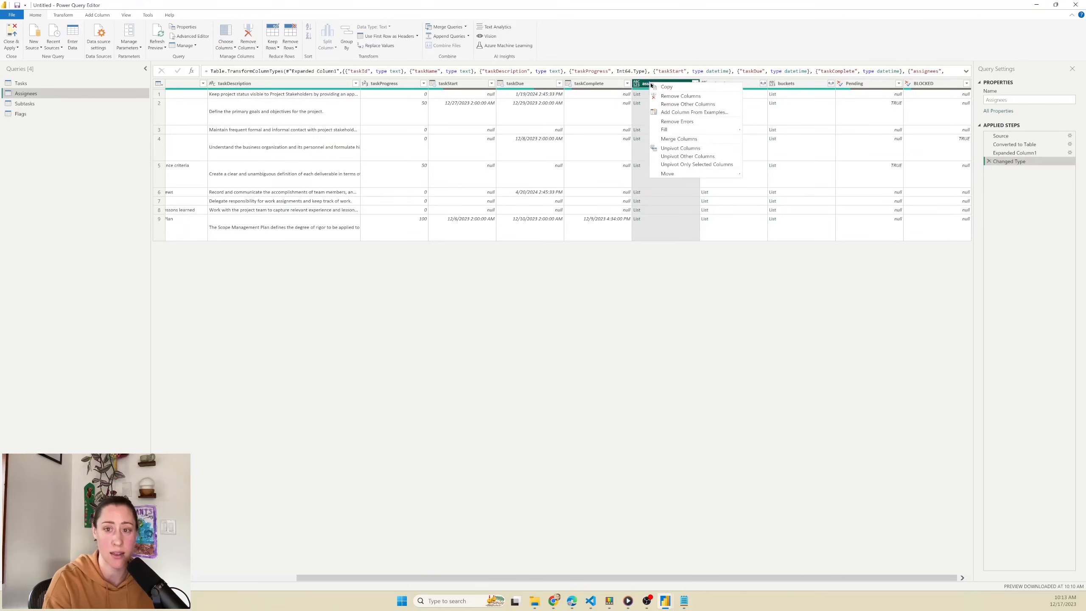
{"action": "left_click", "coordinate": [675, 104]}
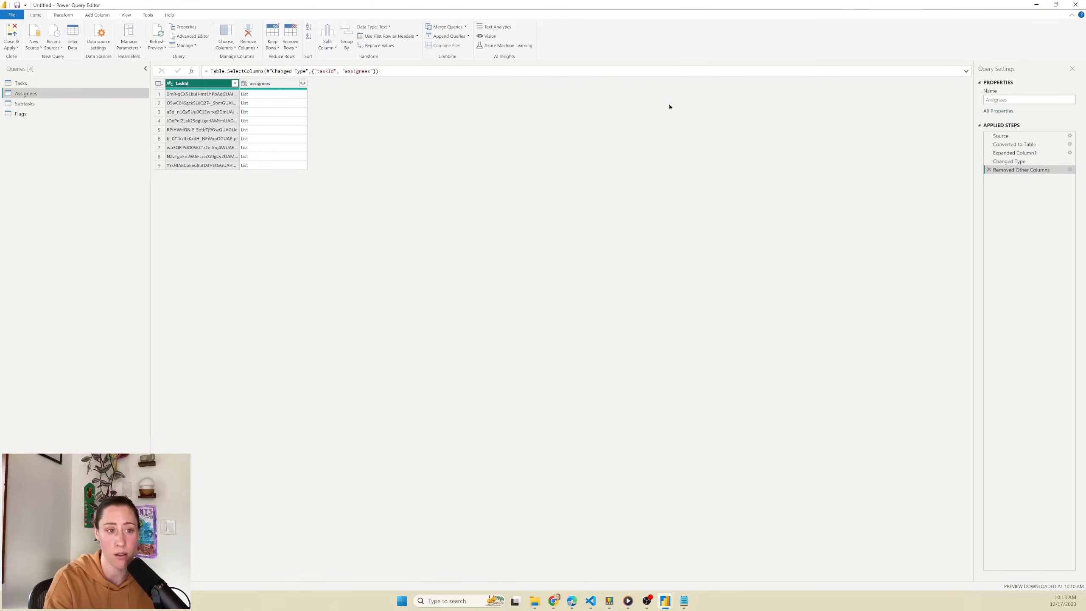
Expand the assignees lists to new rows with assigneeId and assigneeName columns, and filter out rows with an empty assigneeId.
{"action": "left_click", "coordinate": [303, 84]}
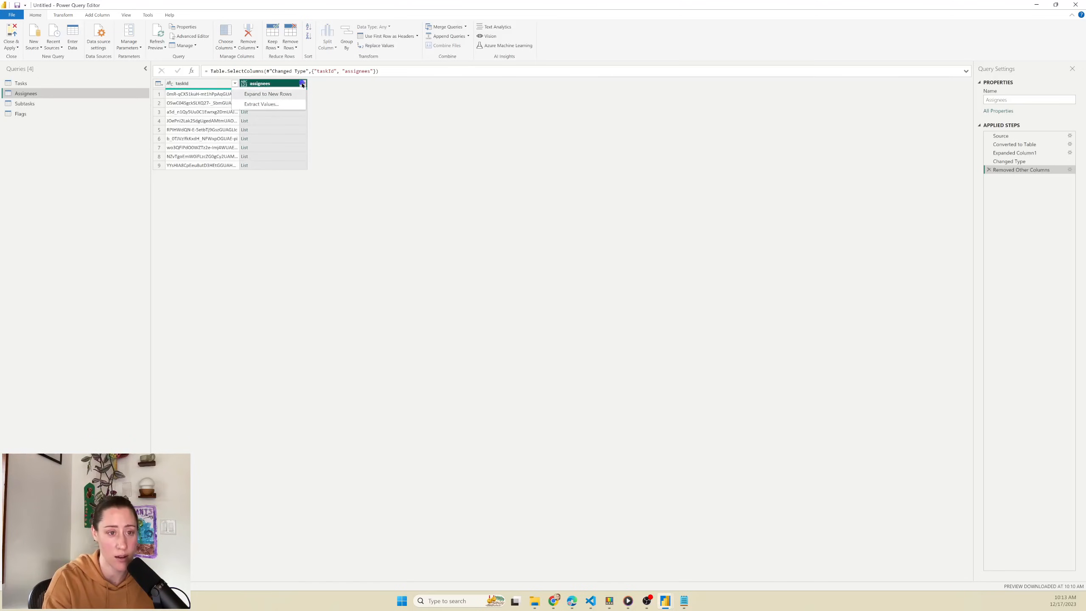
{"action": "left_click", "coordinate": [279, 94]}
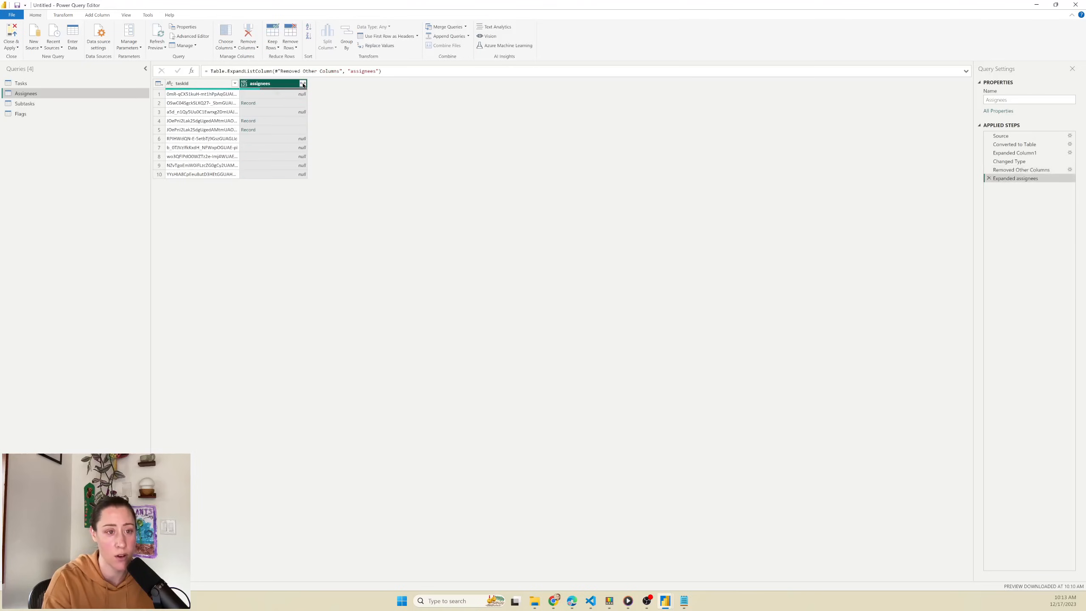
{"action": "left_click", "coordinate": [302, 84]}
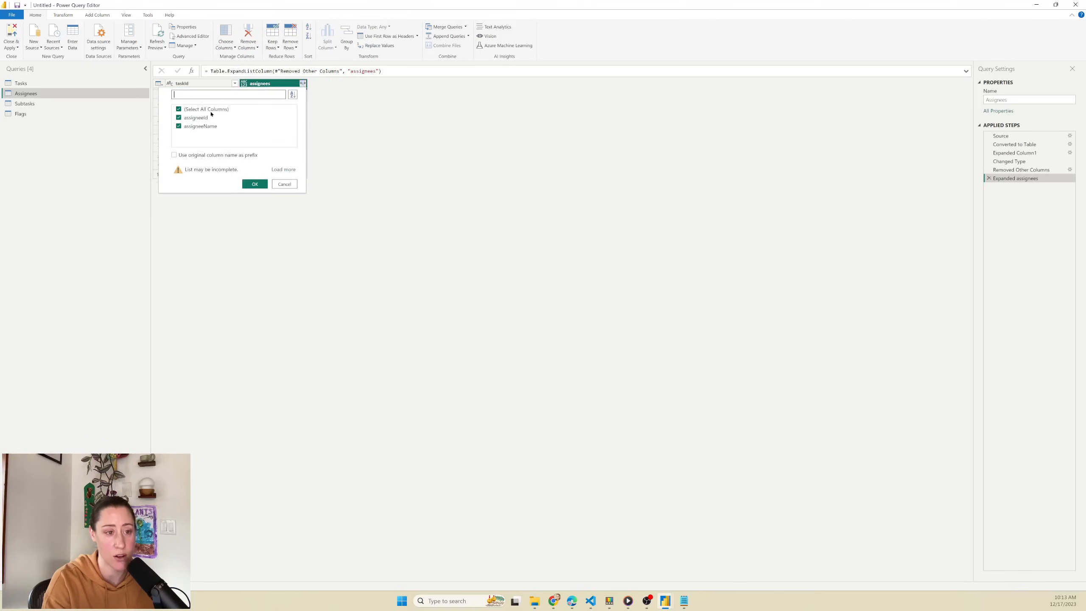
{"action": "left_click", "coordinate": [254, 185]}
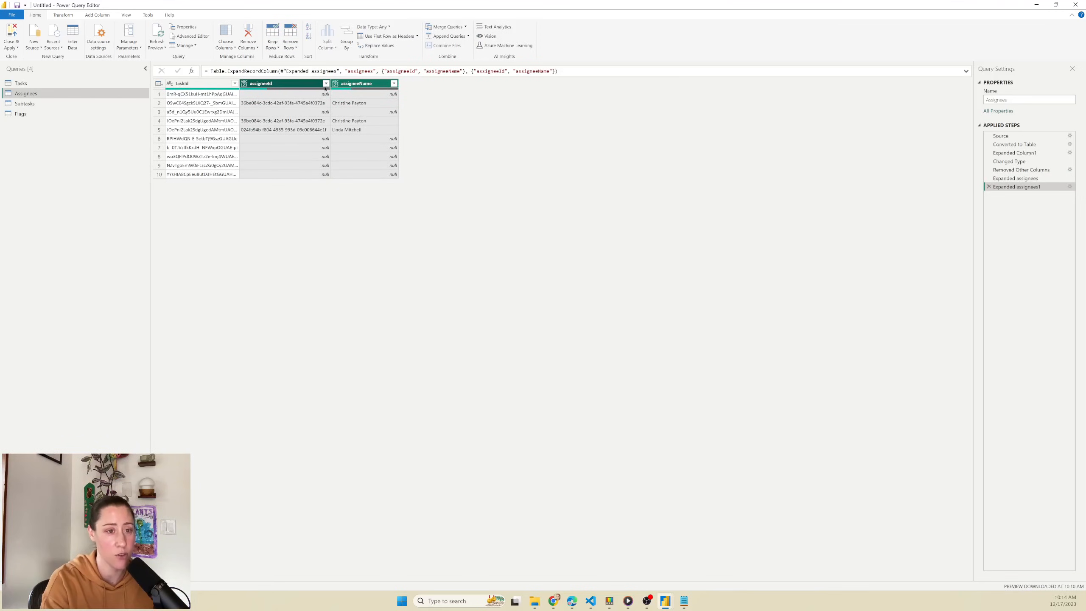
{"action": "left_click", "coordinate": [325, 84]}
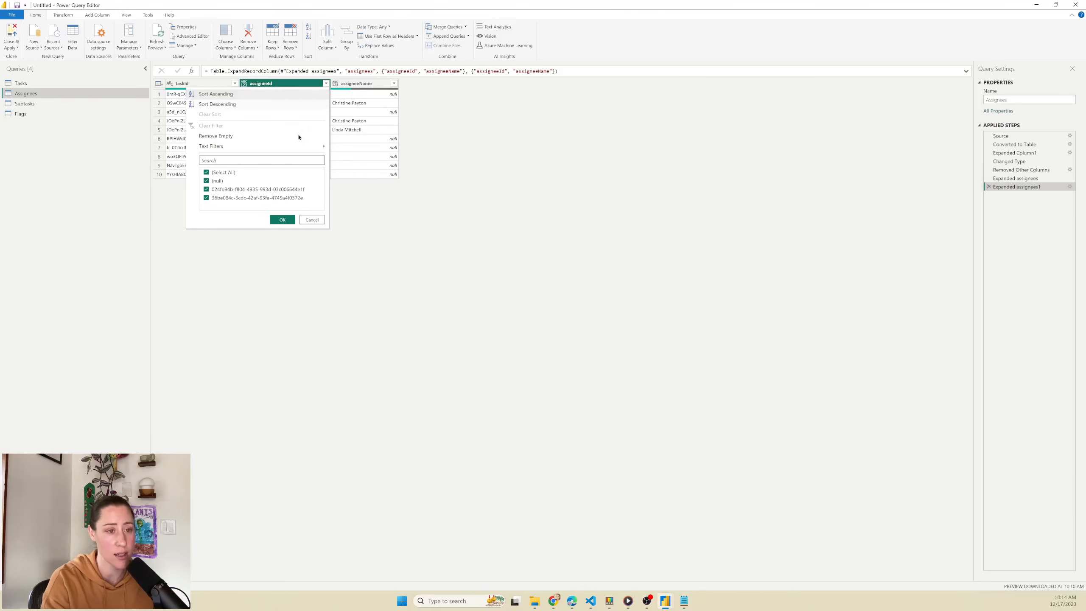
{"action": "left_click", "coordinate": [224, 136]}
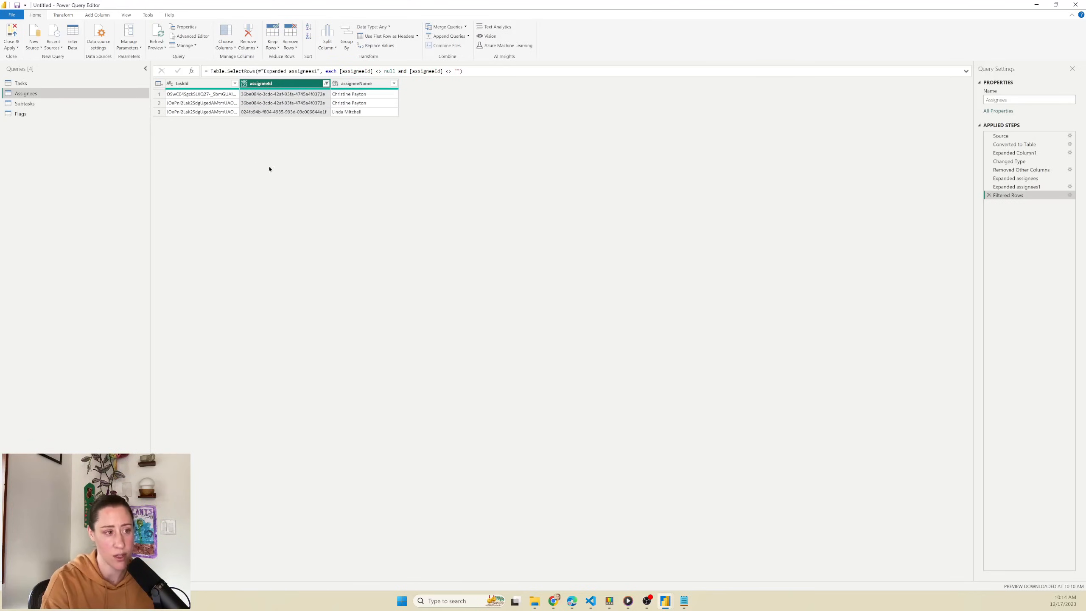
In the Subtasks query, keep only the taskId and subtasks columns and remove all others.
{"action": "left_click", "coordinate": [53, 104]}
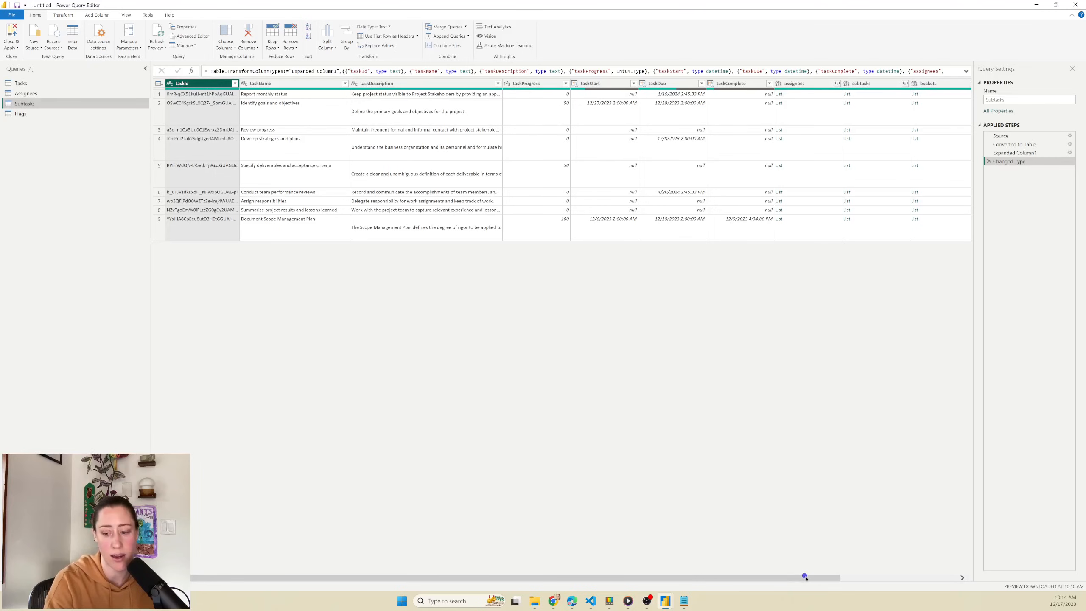
{"action": "left_click_drag", "start_coordinate": [803, 577], "coordinate": [908, 577]}
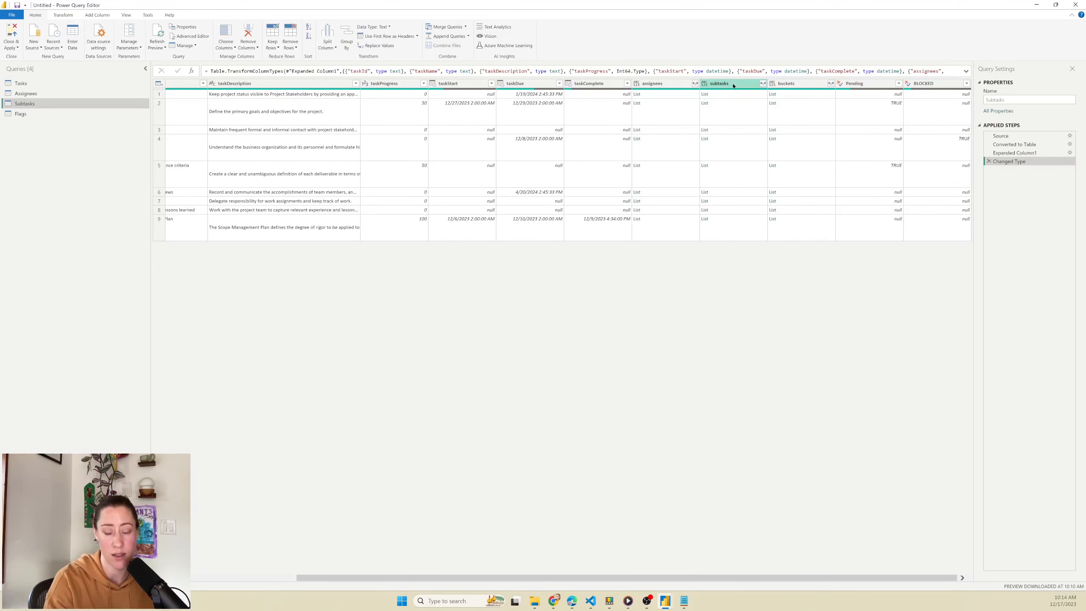
{"action": "left_click", "coordinate": [734, 86]}
{"action": "right_click", "coordinate": [726, 85]}
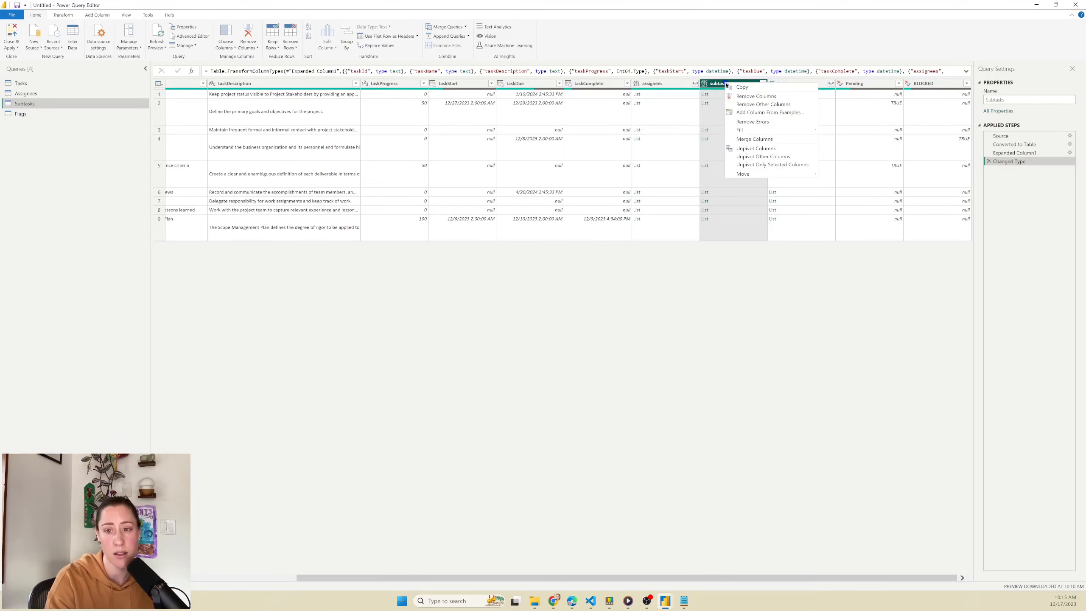
{"action": "left_click", "coordinate": [756, 104]}
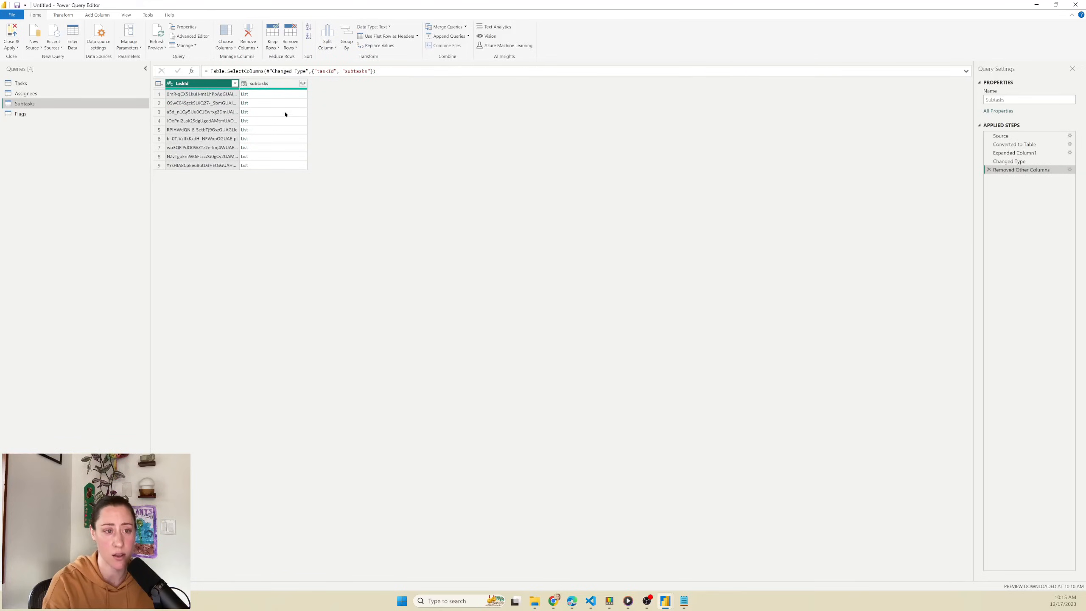
Expand the subtasks lists to new rows and expand their records into the id and value columns.
{"action": "left_click", "coordinate": [283, 84]}
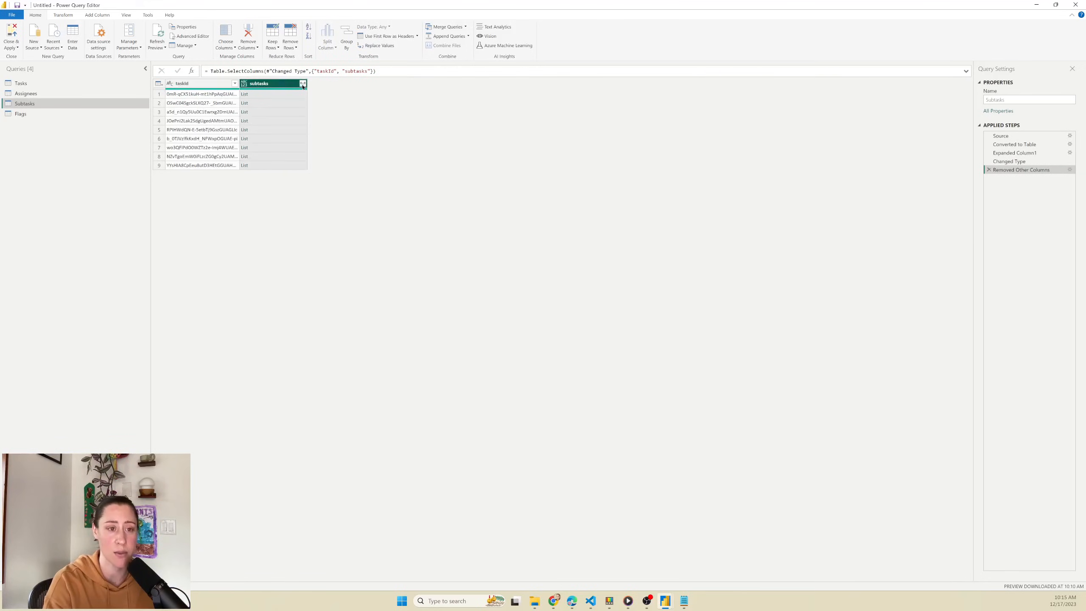
{"action": "left_click", "coordinate": [303, 84]}
{"action": "left_click", "coordinate": [276, 94]}
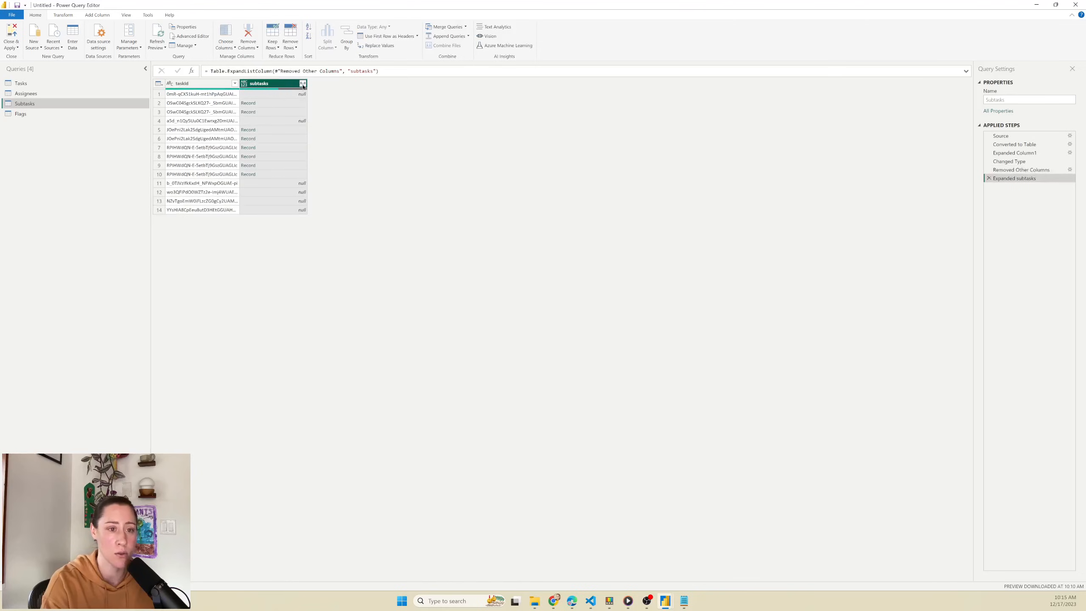
{"action": "left_click", "coordinate": [303, 84]}
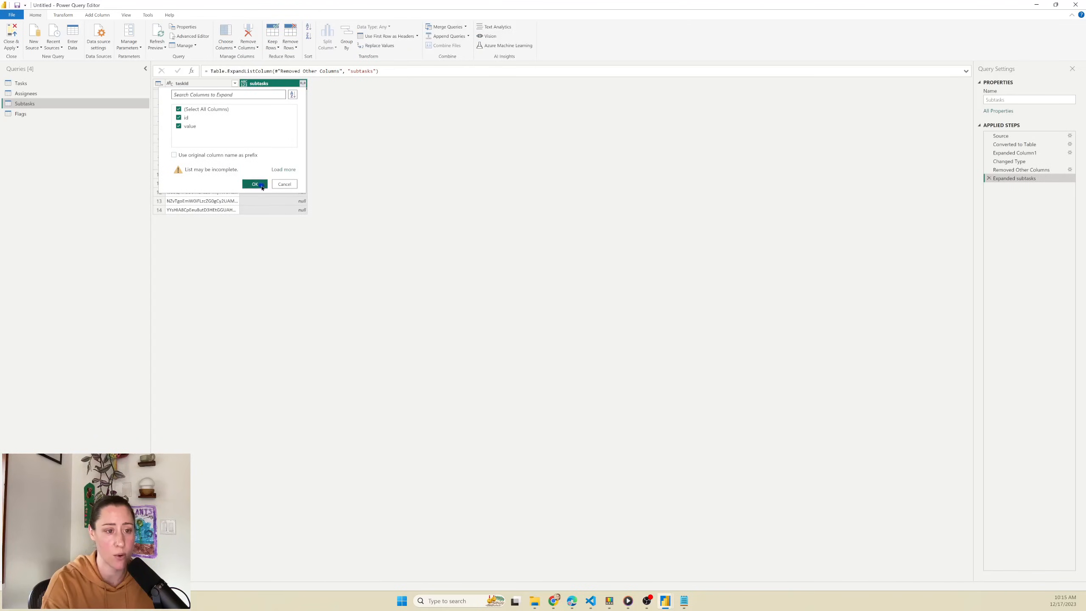
{"action": "left_click", "coordinate": [259, 184]}
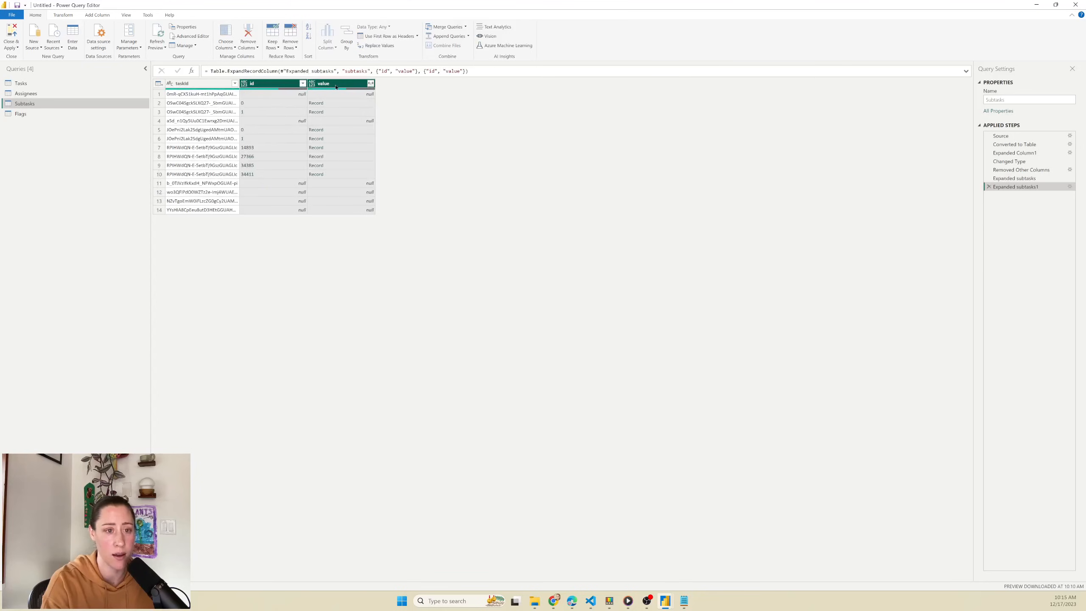
Expand the value records in Subtasks into only the isChecked and title columns.
{"action": "left_click", "coordinate": [370, 84]}
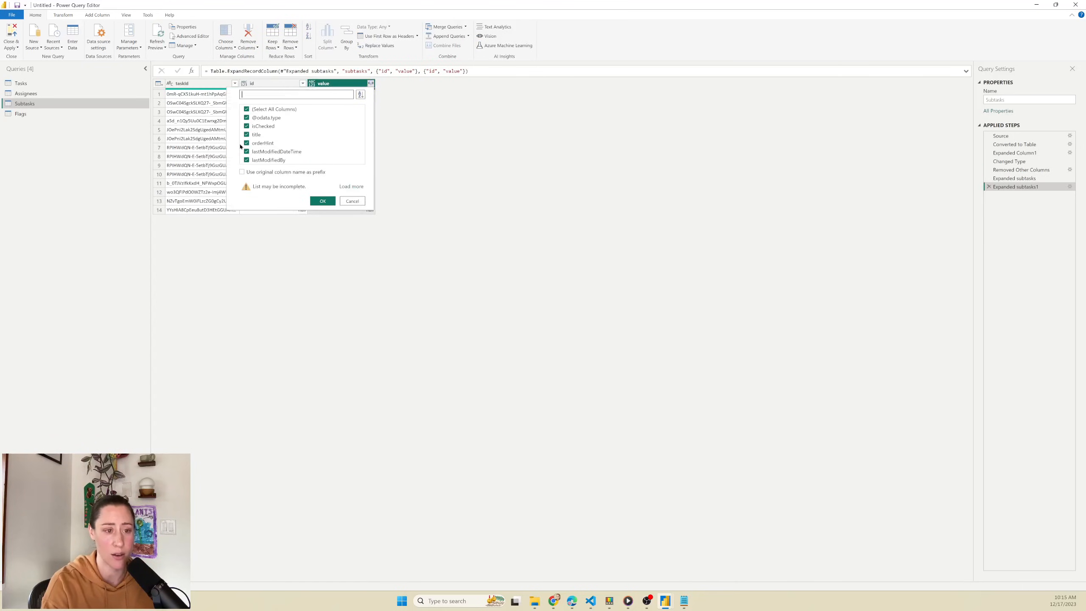
{"action": "left_click", "coordinate": [247, 109]}
{"action": "left_click", "coordinate": [248, 135]}
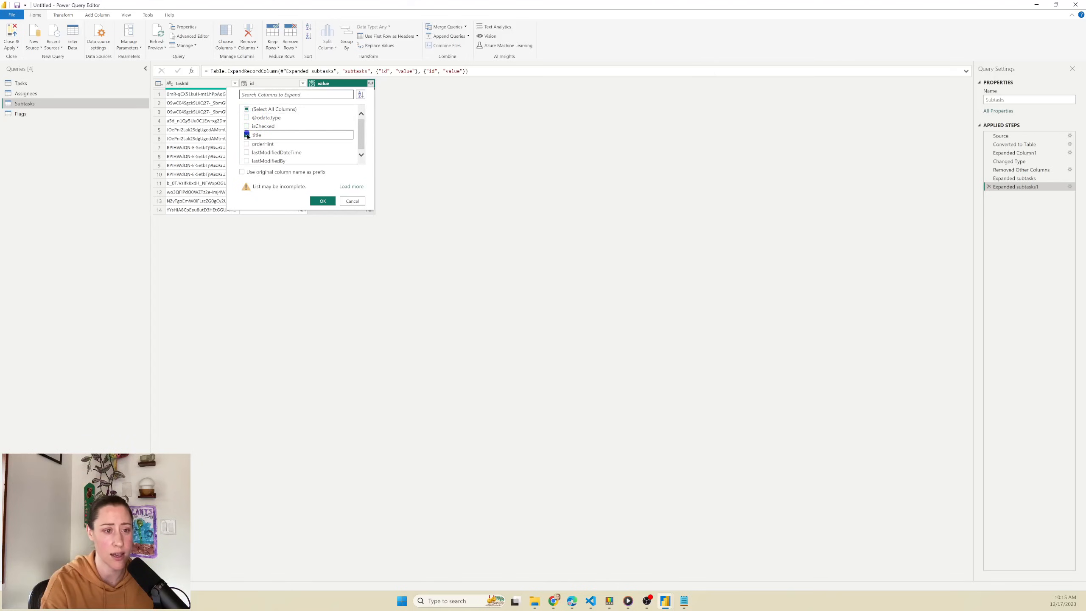
{"action": "left_click", "coordinate": [247, 126]}
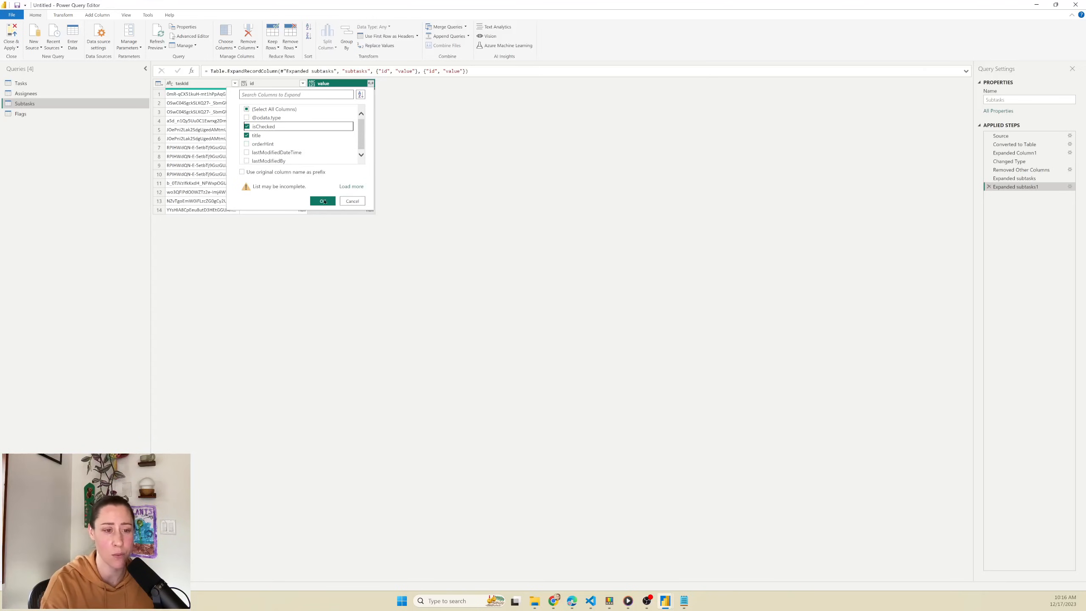
{"action": "left_click", "coordinate": [323, 201]}
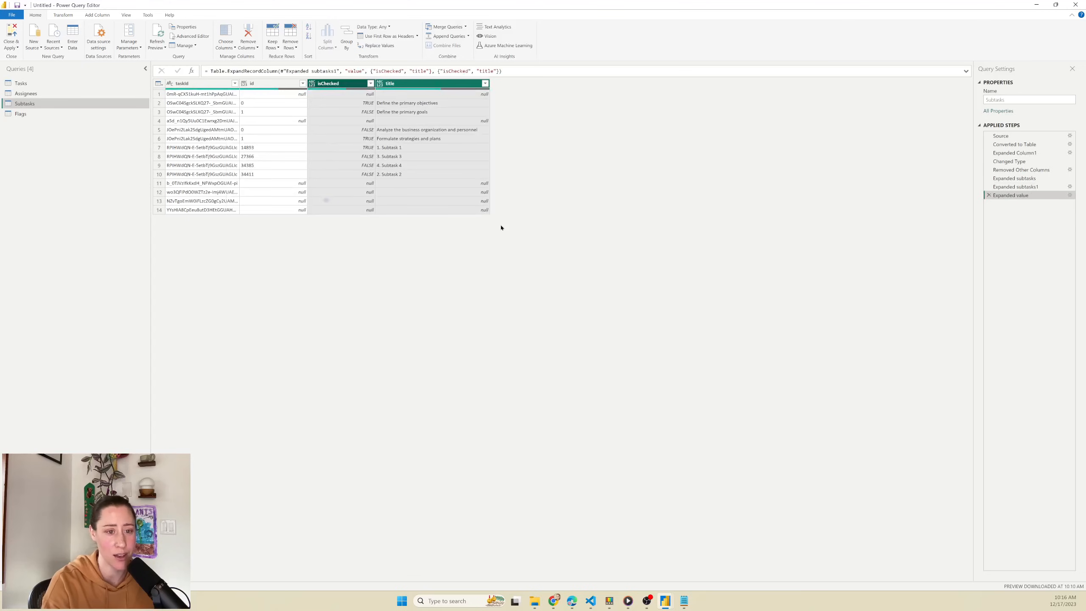
Filter out Subtasks rows with an empty id and set the isChecked column's data type to Text.
{"action": "left_click", "coordinate": [302, 84]}
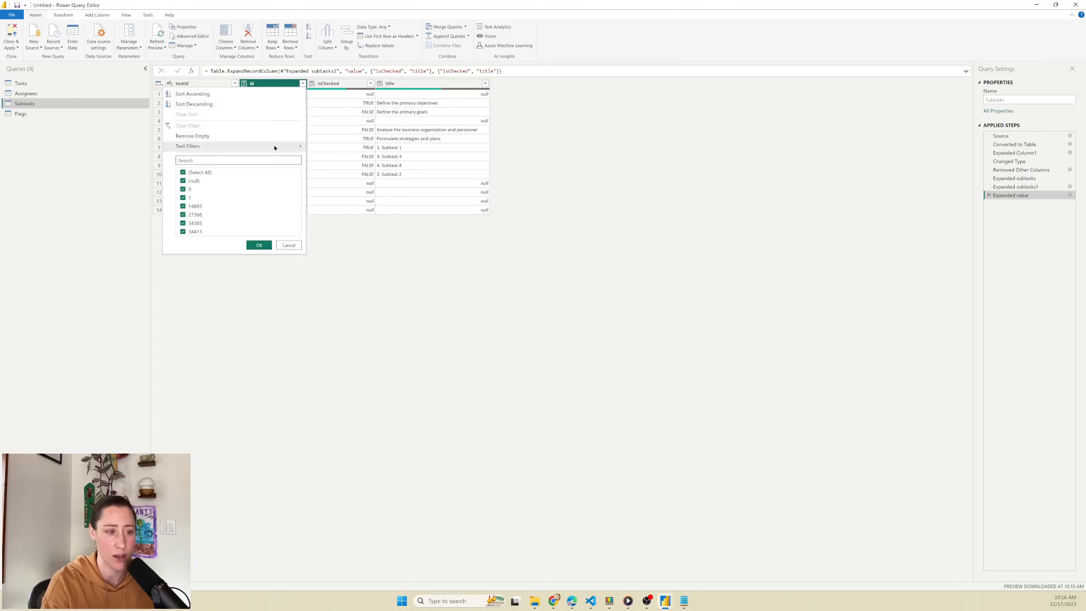
{"action": "left_click", "coordinate": [246, 137]}
{"action": "left_click", "coordinate": [336, 84]}
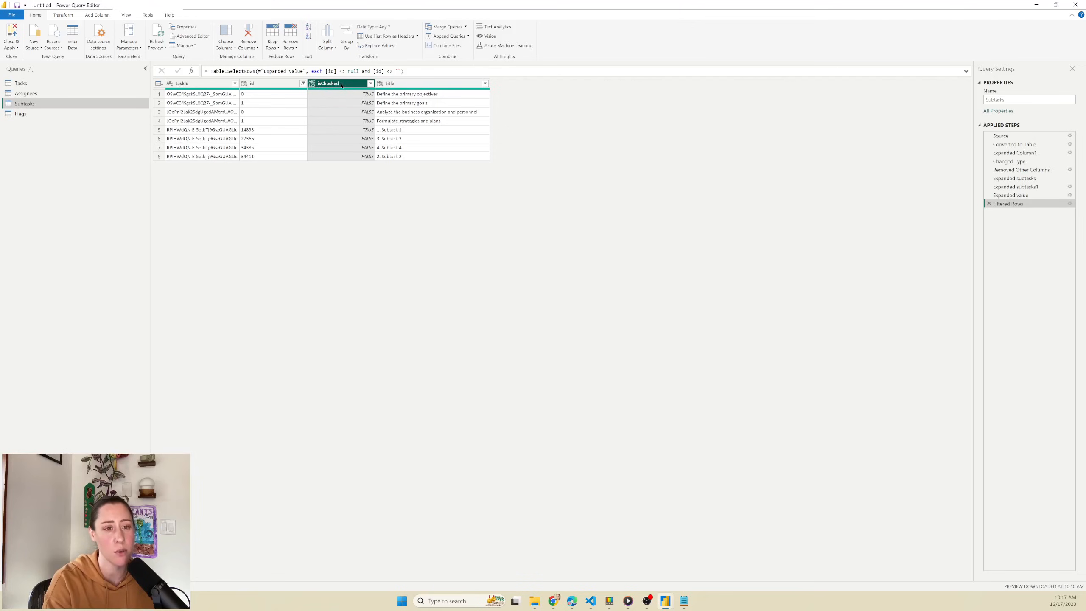
{"action": "left_click", "coordinate": [389, 27]}
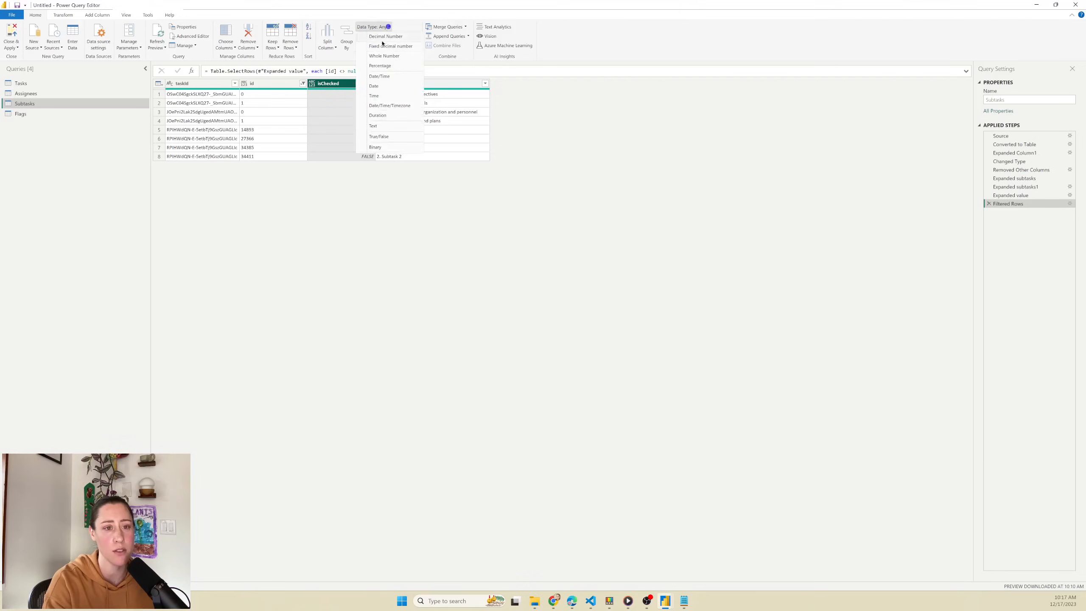
{"action": "left_click", "coordinate": [379, 126]}
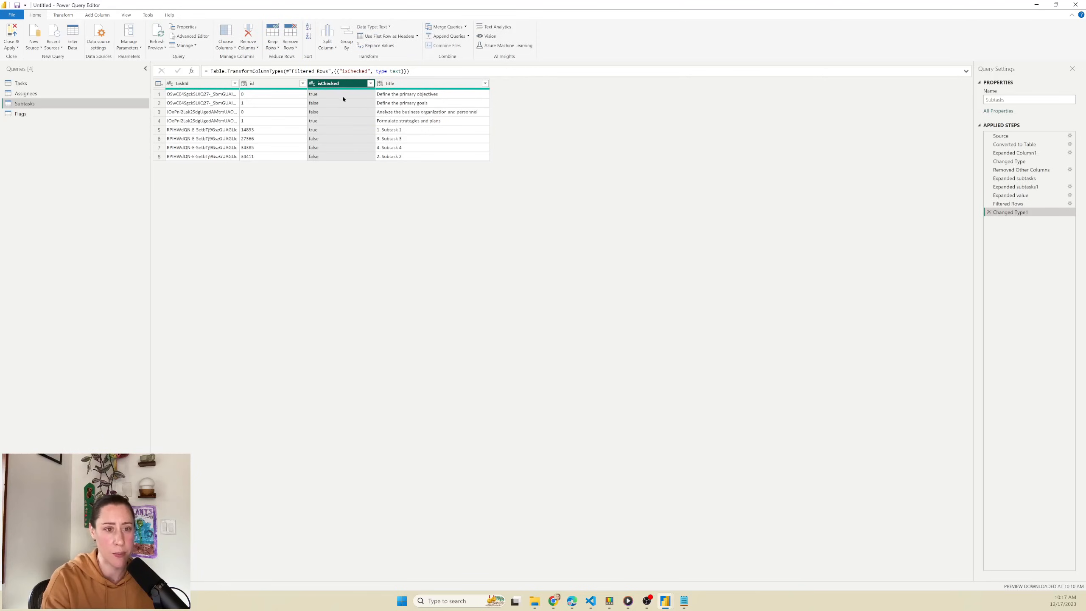
In the Flags query, keep only taskId, Pending and BLOCKED, and unpivot all columns other than taskId.
{"action": "left_click", "coordinate": [33, 115]}
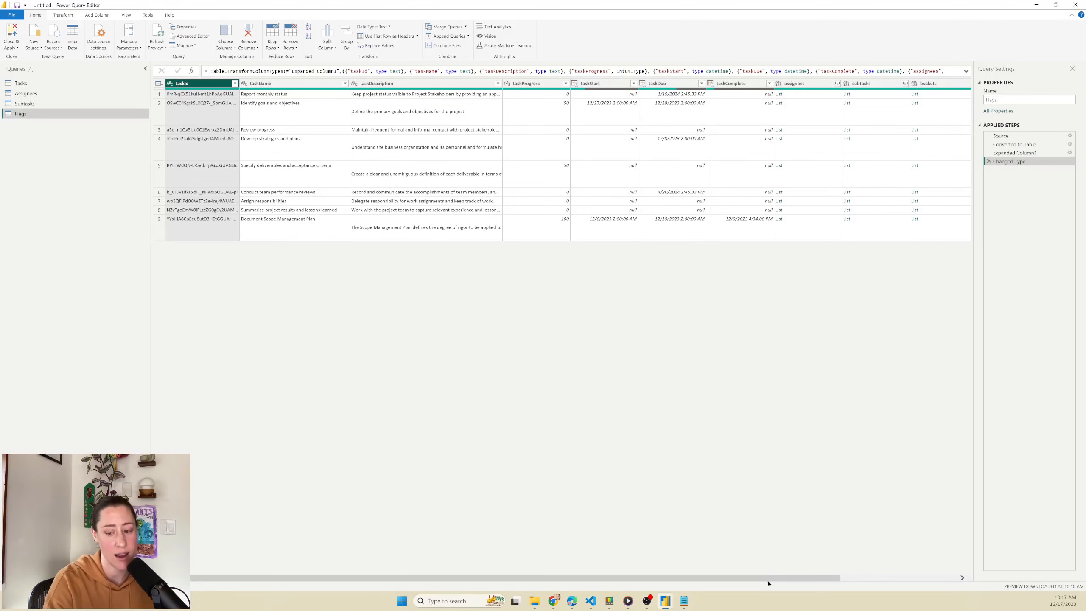
{"action": "left_click_drag", "start_coordinate": [768, 583], "coordinate": [958, 590]}
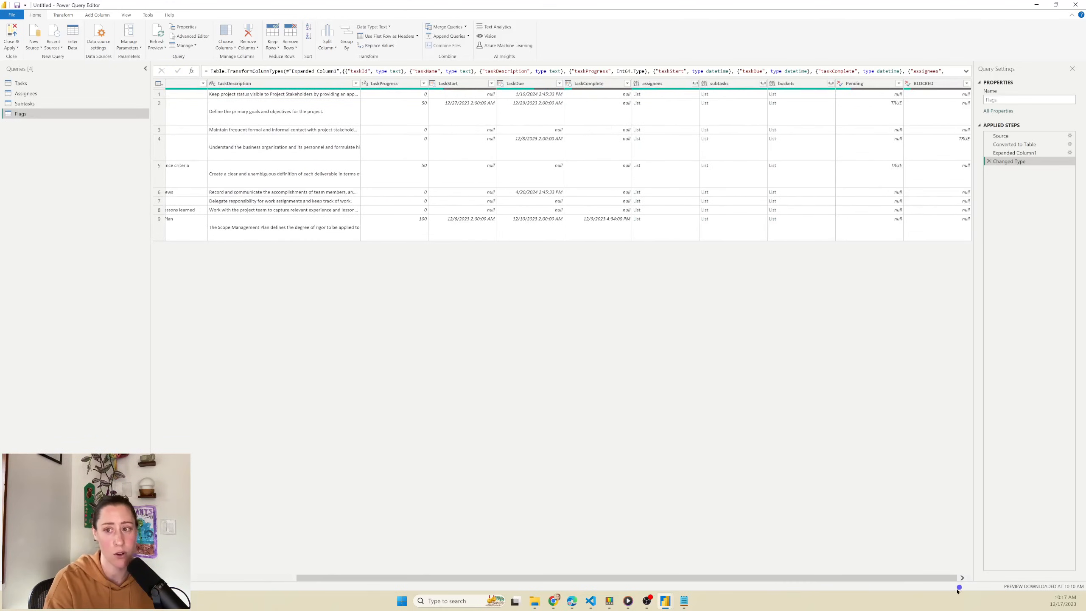
{"action": "left_click", "coordinate": [868, 85]}
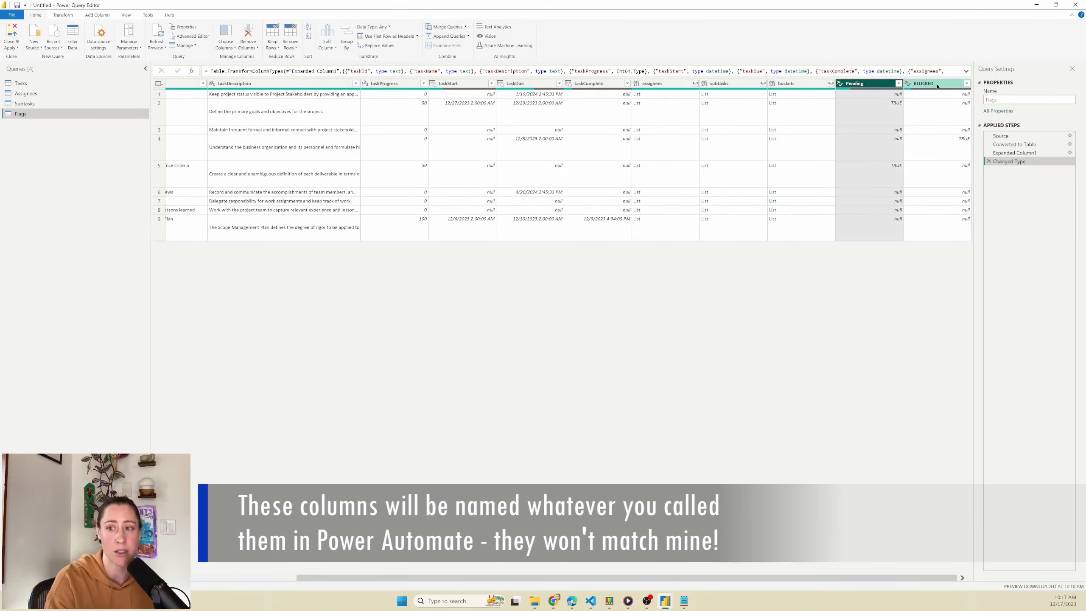
{"action": "left_click", "coordinate": [938, 85], "text": "ctrl"}
{"action": "right_click", "coordinate": [866, 86]}
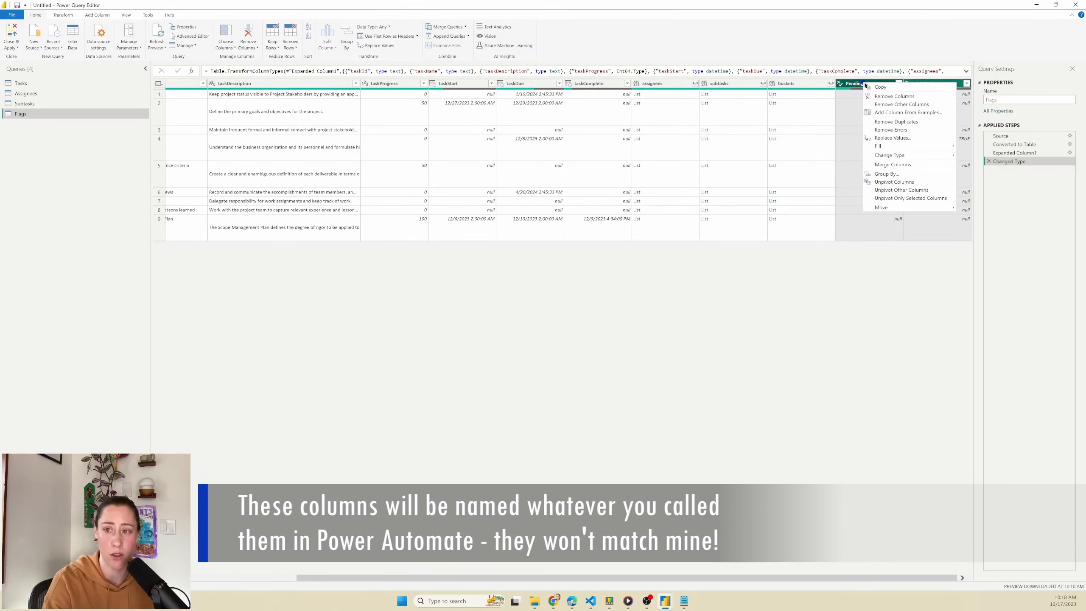
{"action": "left_click", "coordinate": [902, 104]}
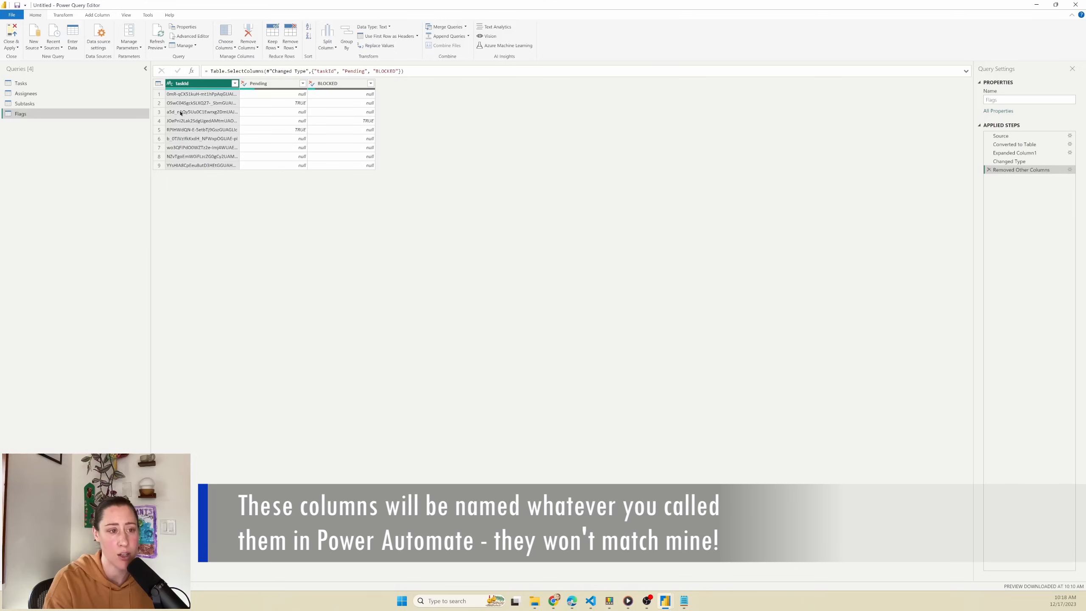
{"action": "right_click", "coordinate": [188, 85]}
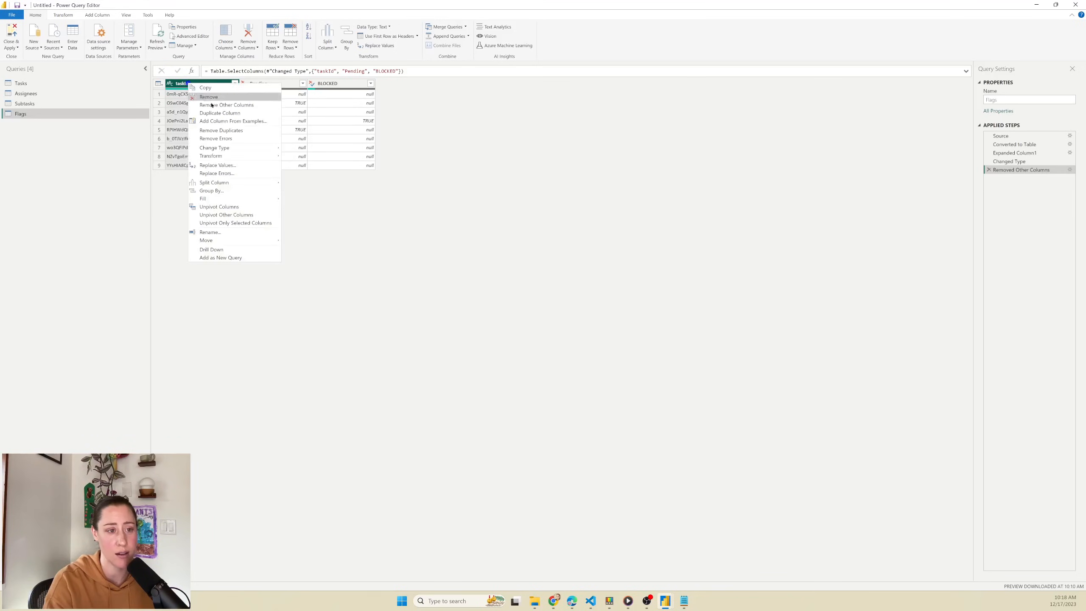
{"action": "left_click", "coordinate": [238, 215]}
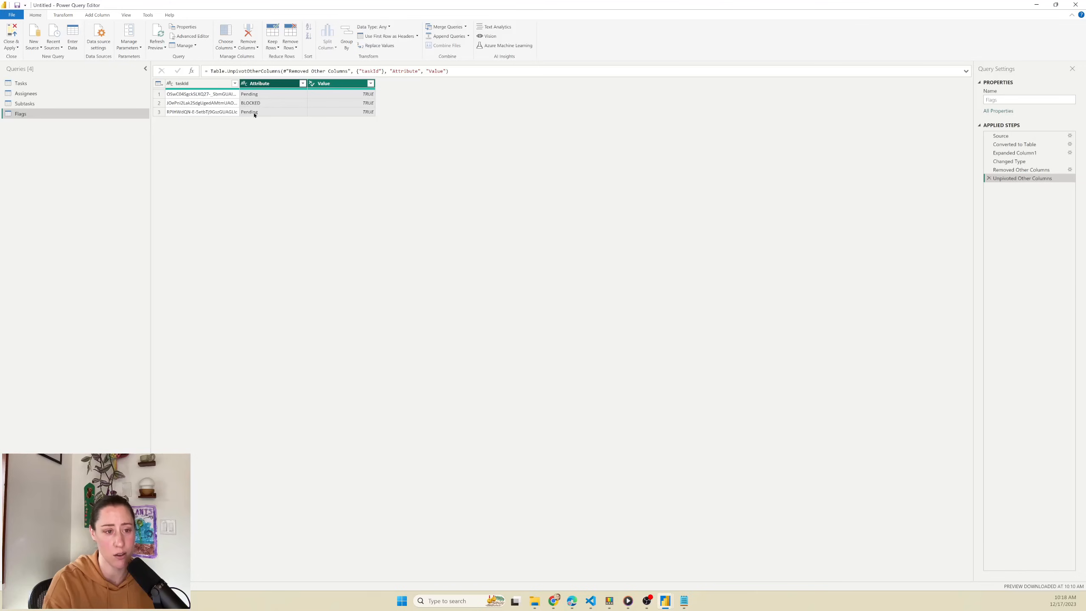
In the Flags query, remove the Value column and rename the Attribute column to Flags.
{"action": "right_click", "coordinate": [345, 85]}
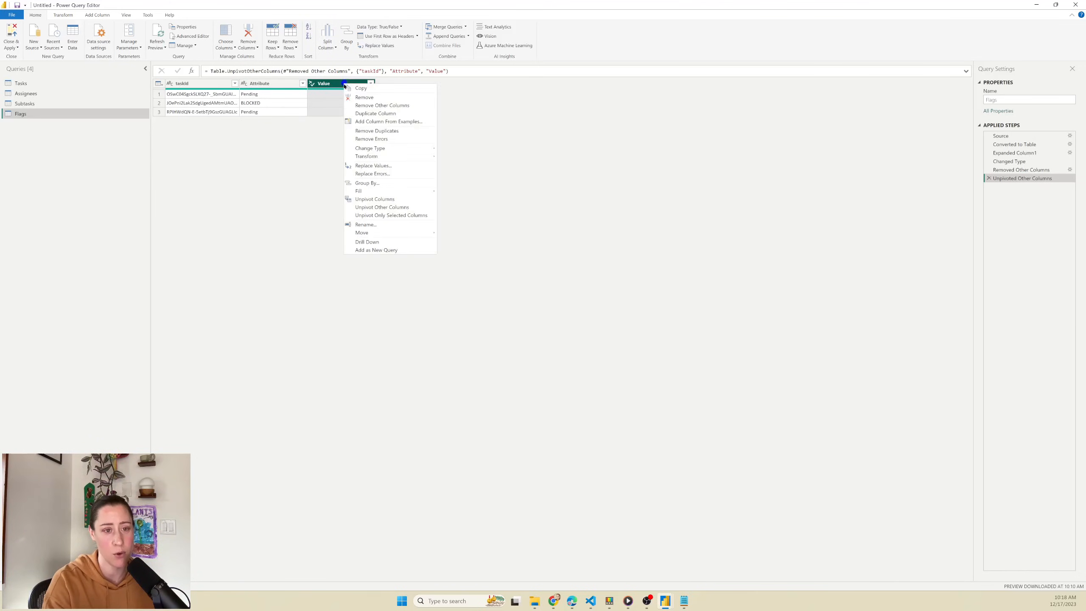
{"action": "left_click", "coordinate": [363, 101]}
{"action": "double_click", "coordinate": [262, 84]}
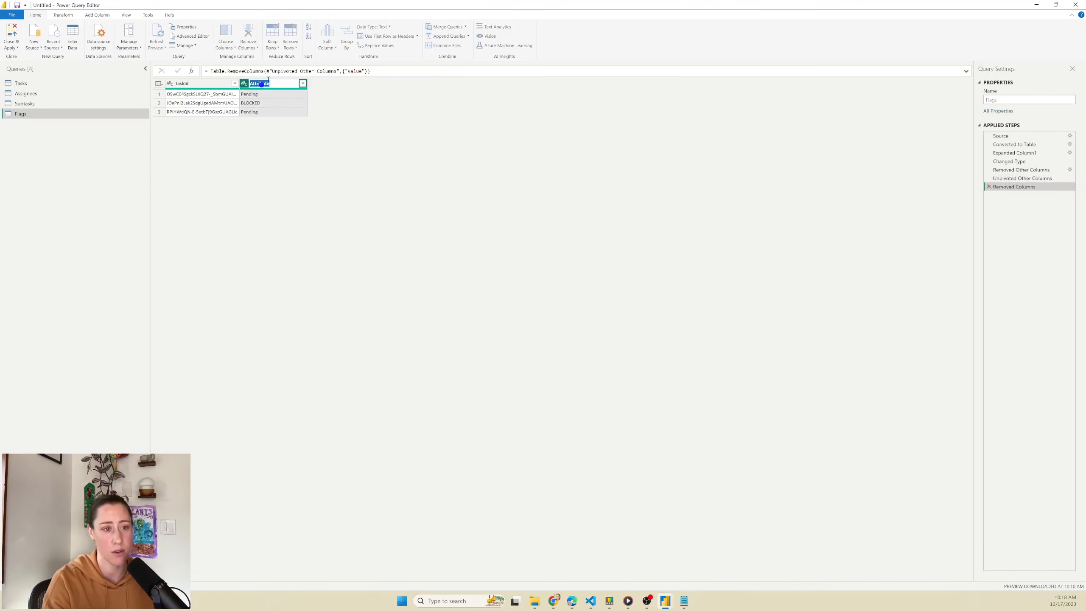
{"action": "type", "text": "gs"}
{"action": "key", "text": "Return"}
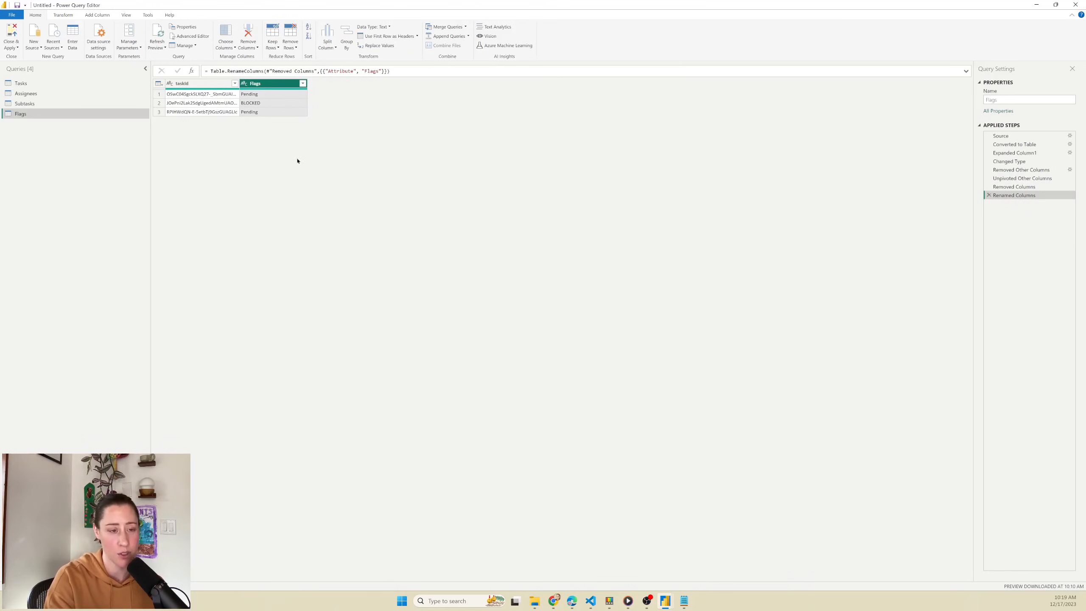
Apply the query changes and set the Flags-to-Tasks relationship's cardinality to Many to one (*:1) in the data model.
{"action": "left_click", "coordinate": [10, 30]}
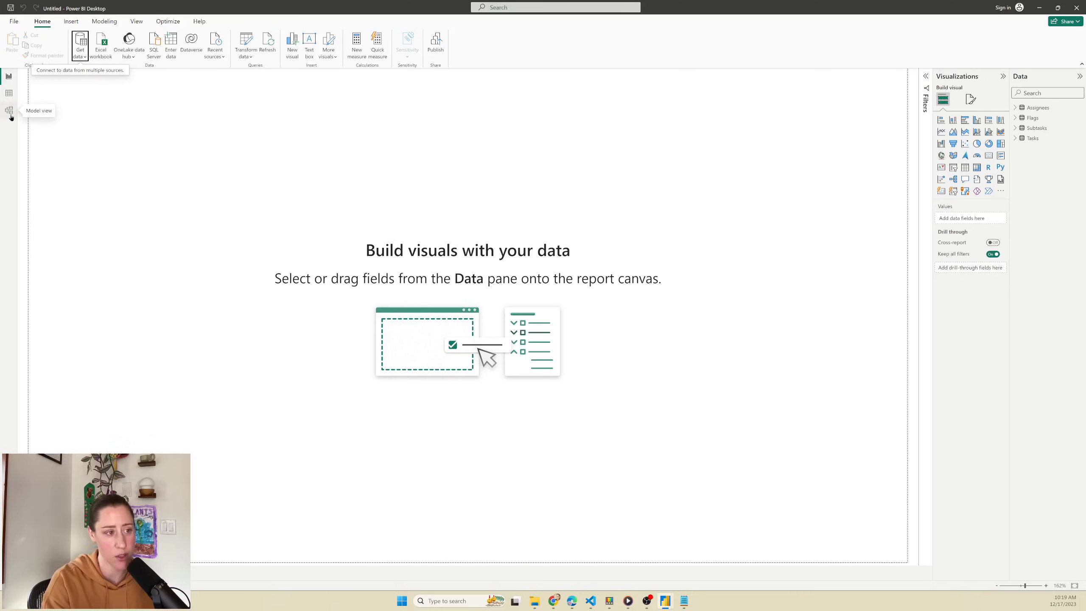
{"action": "left_click", "coordinate": [9, 111]}
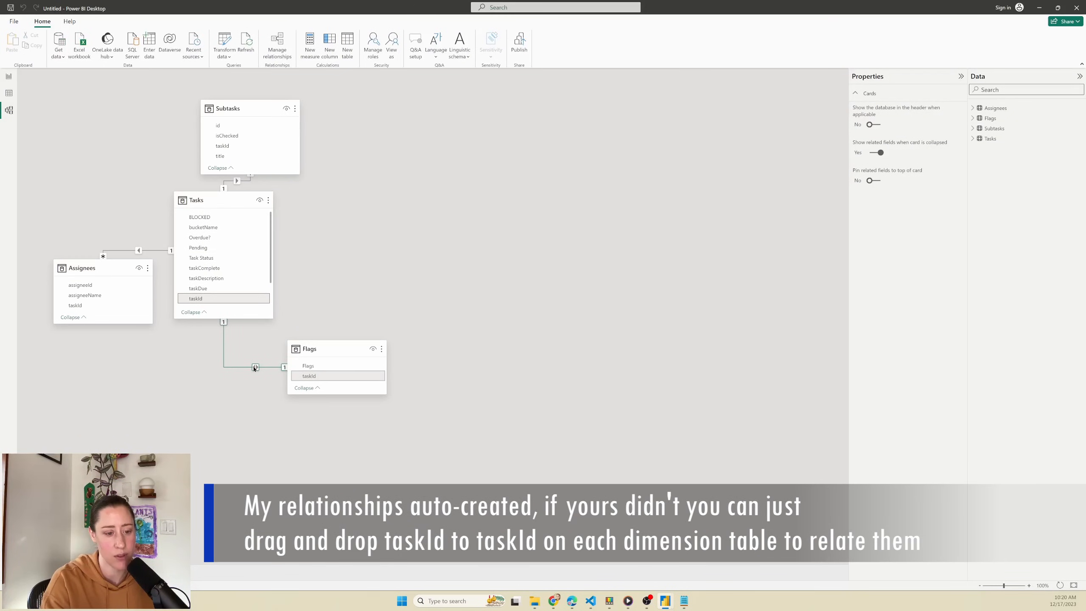
{"action": "left_click", "coordinate": [254, 367]}
{"action": "double_click", "coordinate": [255, 366]}
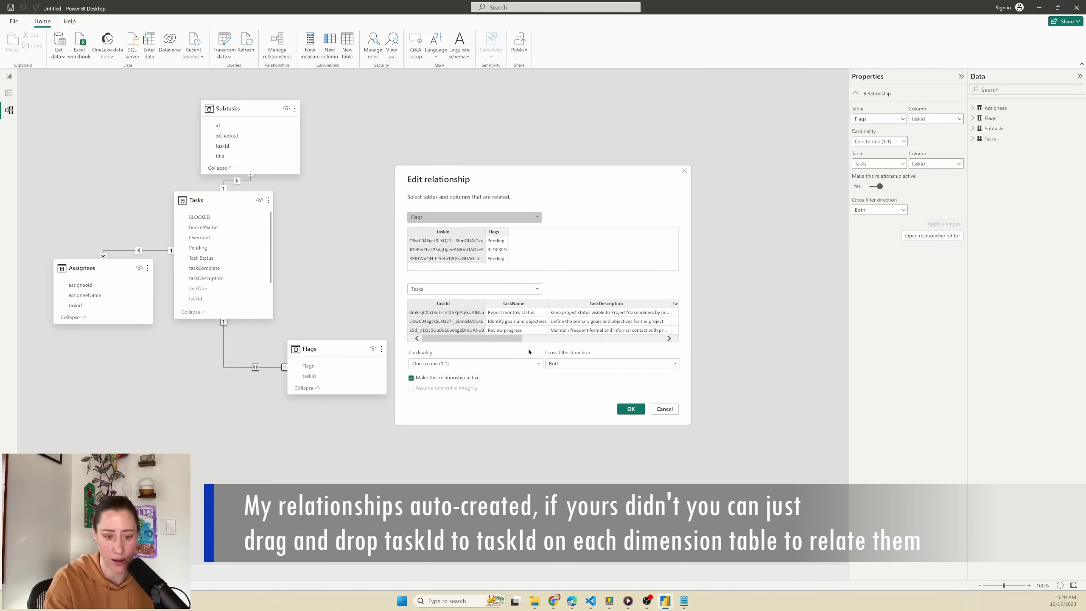
{"action": "left_click", "coordinate": [501, 365]}
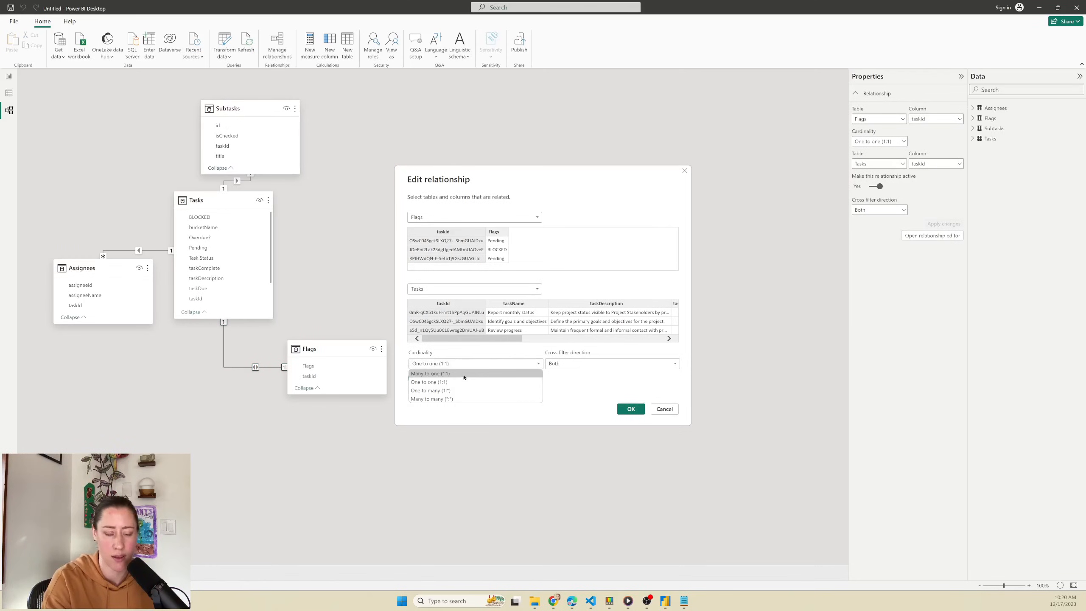
{"action": "left_click", "coordinate": [439, 373]}
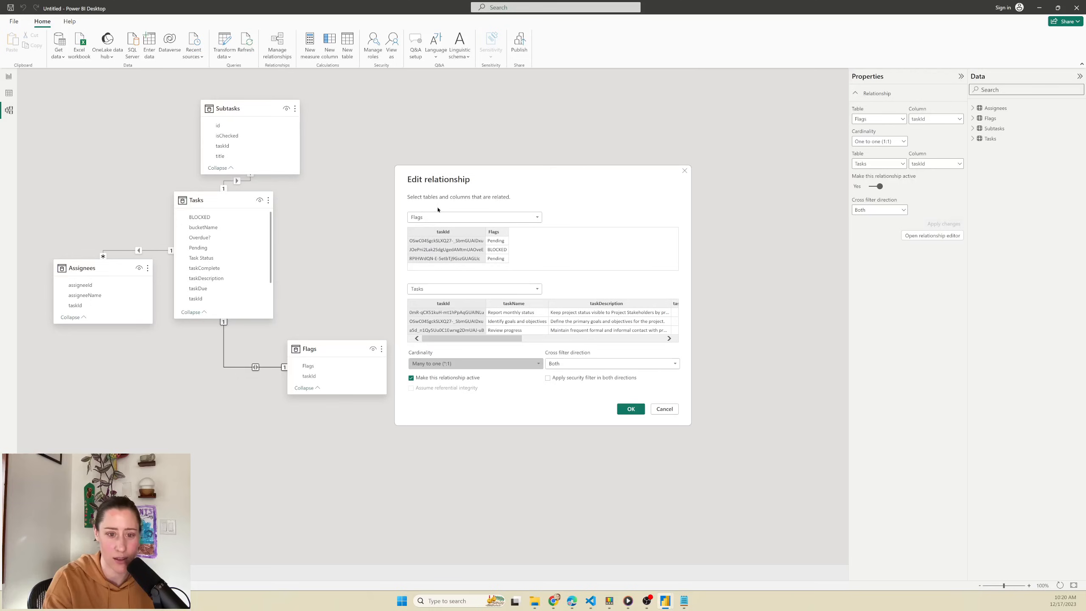
{"action": "left_click", "coordinate": [631, 408]}
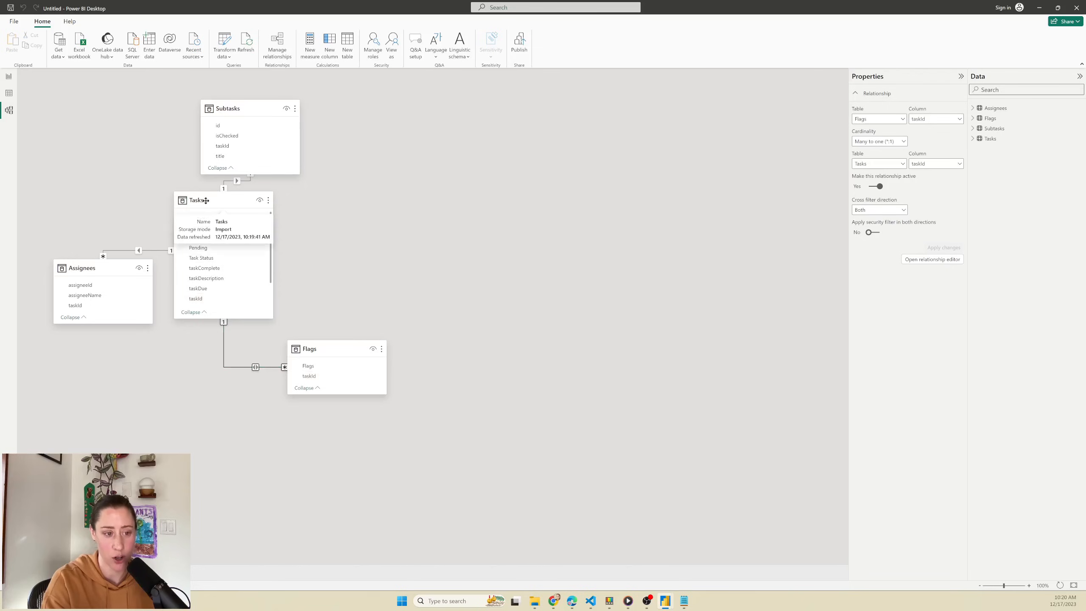
Set the cross filter direction of the Assignees-to-Tasks relationship to Both.
{"action": "left_click", "coordinate": [133, 252]}
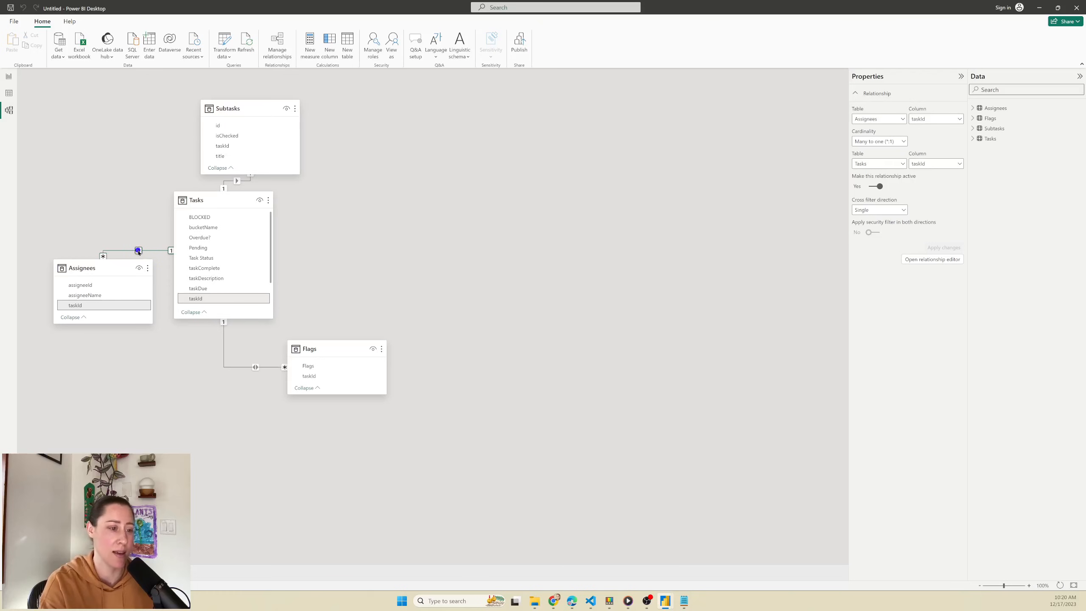
{"action": "double_click", "coordinate": [138, 250]}
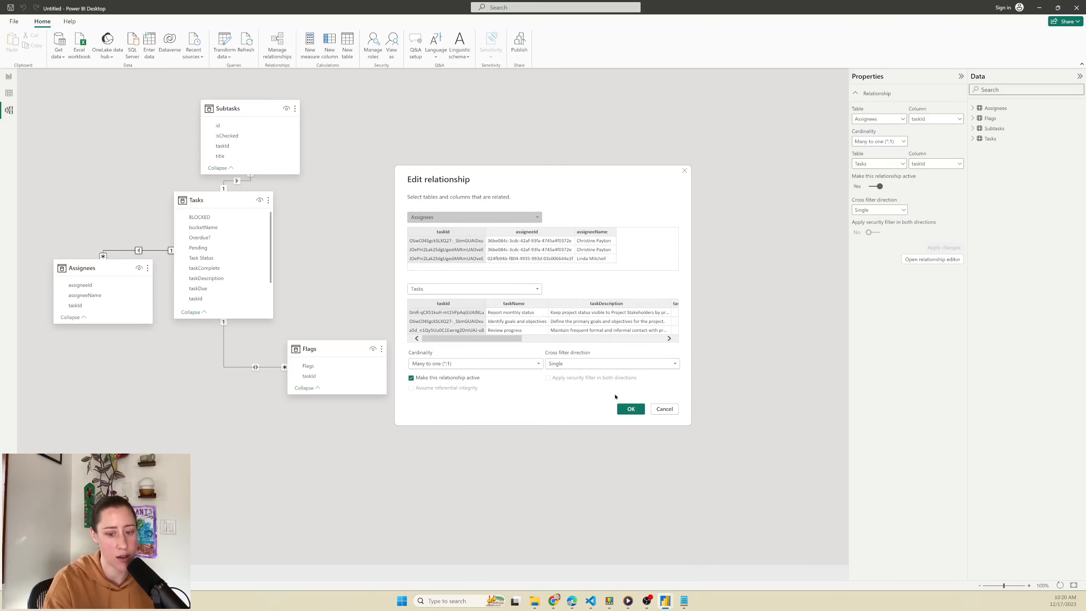
{"action": "left_click", "coordinate": [599, 364]}
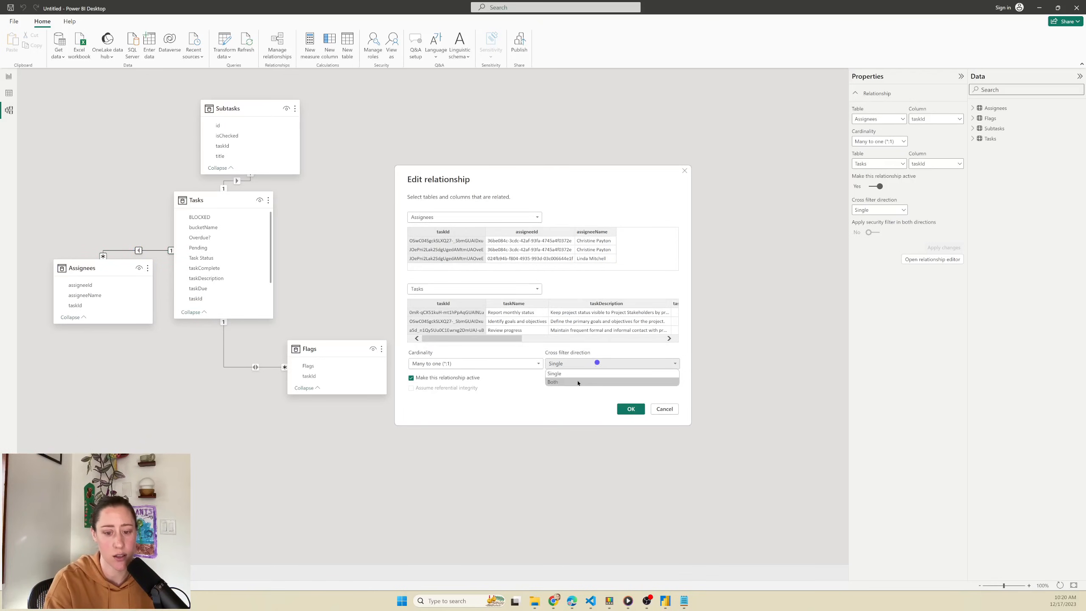
{"action": "left_click", "coordinate": [577, 380]}
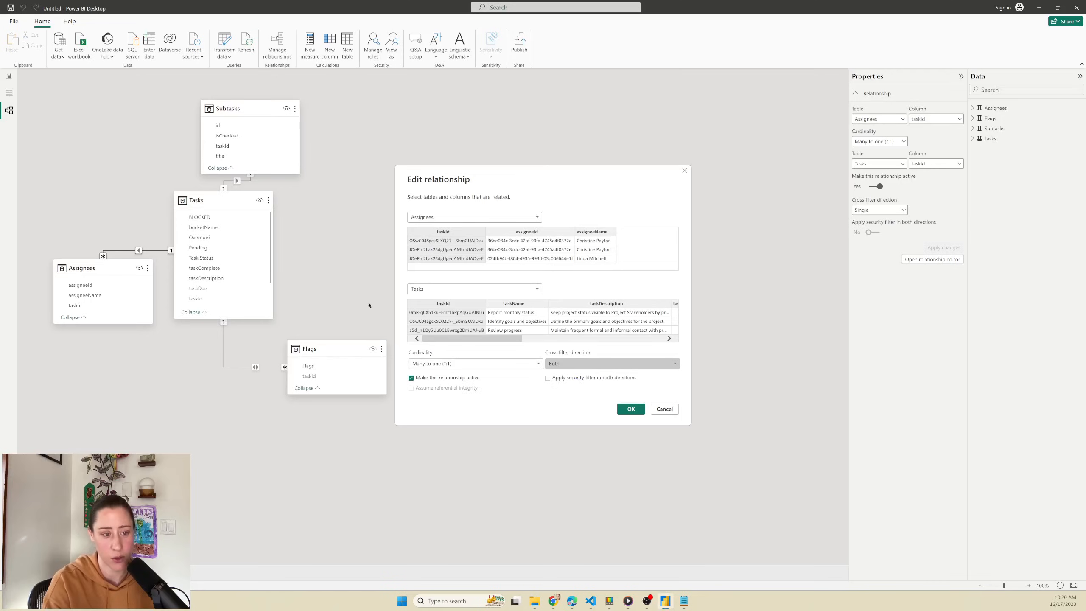
{"action": "left_click", "coordinate": [632, 409]}
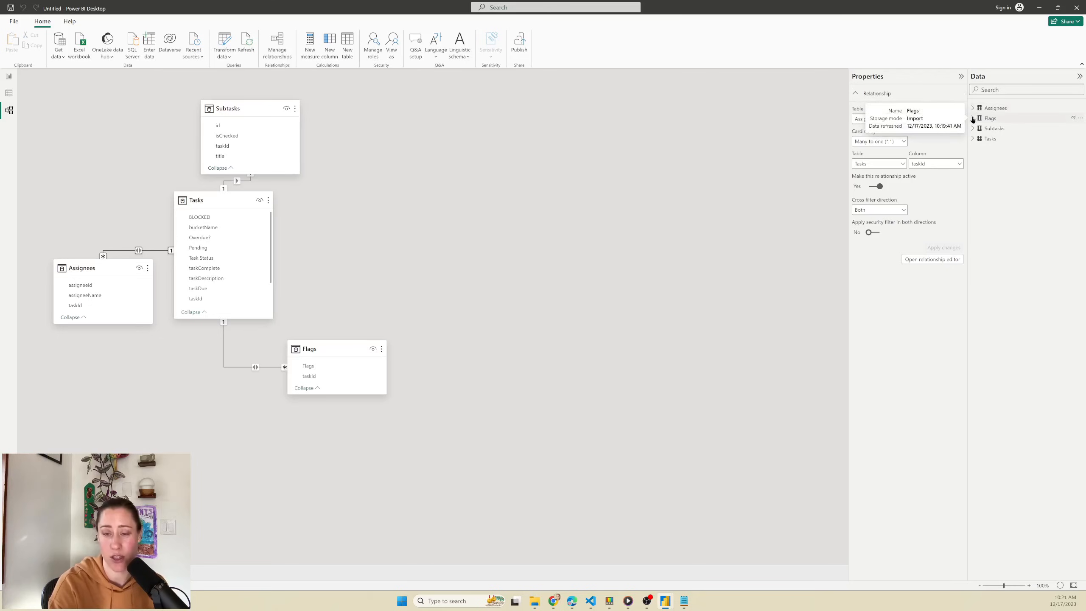
Set the date format of the Tasks fields taskStart, taskDue and taskComplete together to Short Date (*3/14/2001).
{"action": "left_click", "coordinate": [972, 138]}
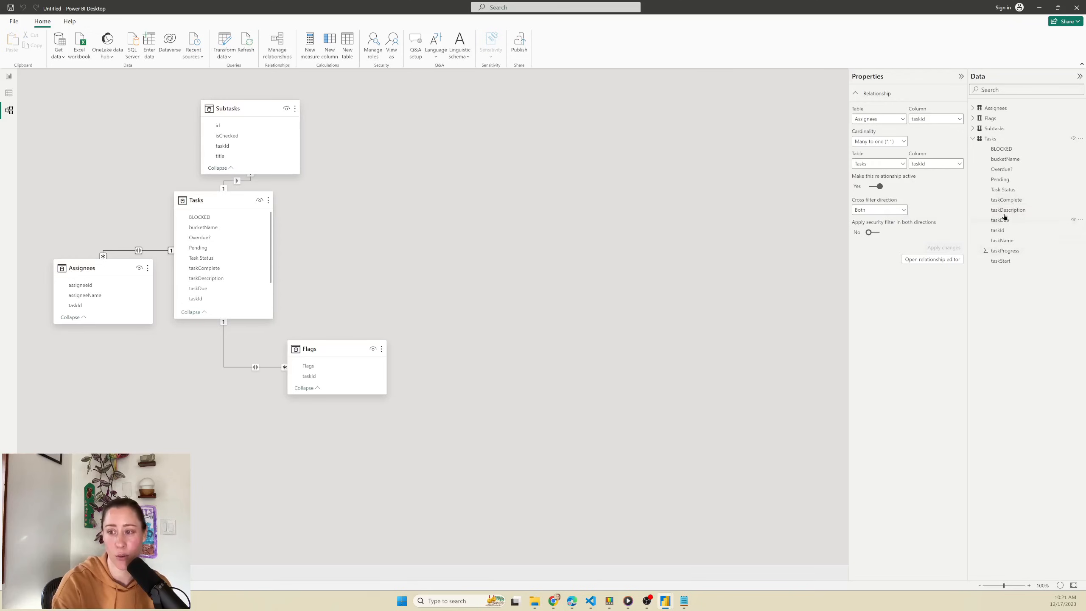
{"action": "left_click", "coordinate": [1011, 262]}
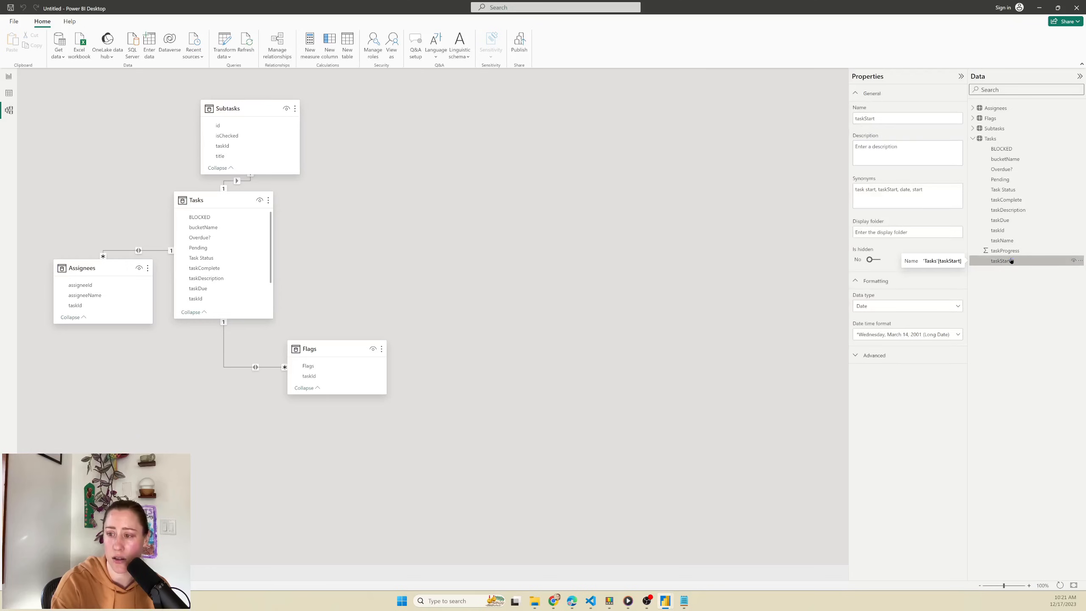
{"action": "left_click", "coordinate": [1011, 220], "text": "ctrl"}
{"action": "left_click", "coordinate": [1013, 199], "text": "ctrl"}
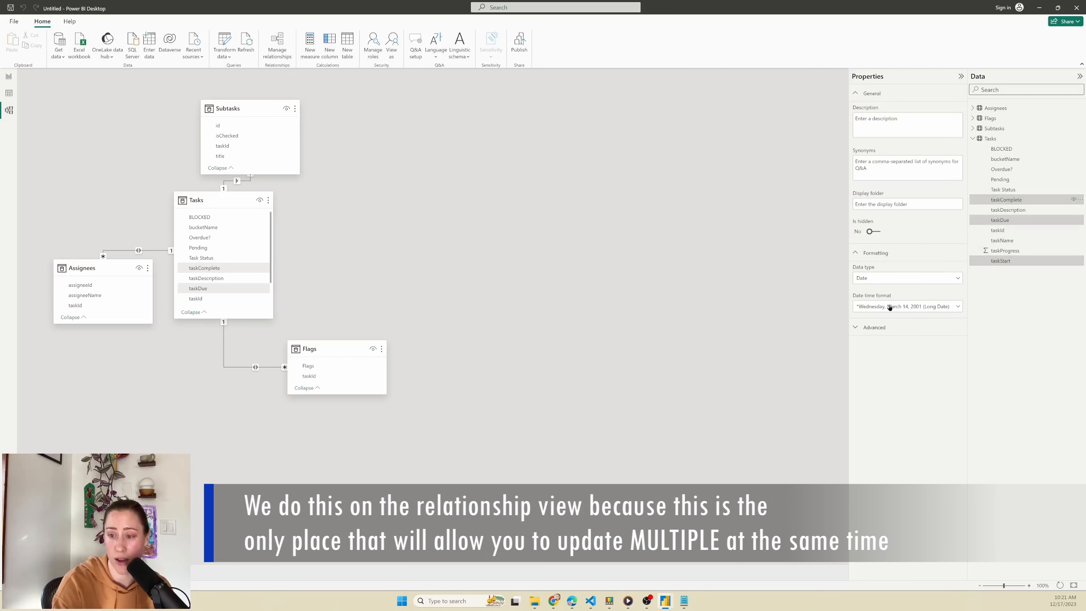
{"action": "left_click", "coordinate": [870, 308]}
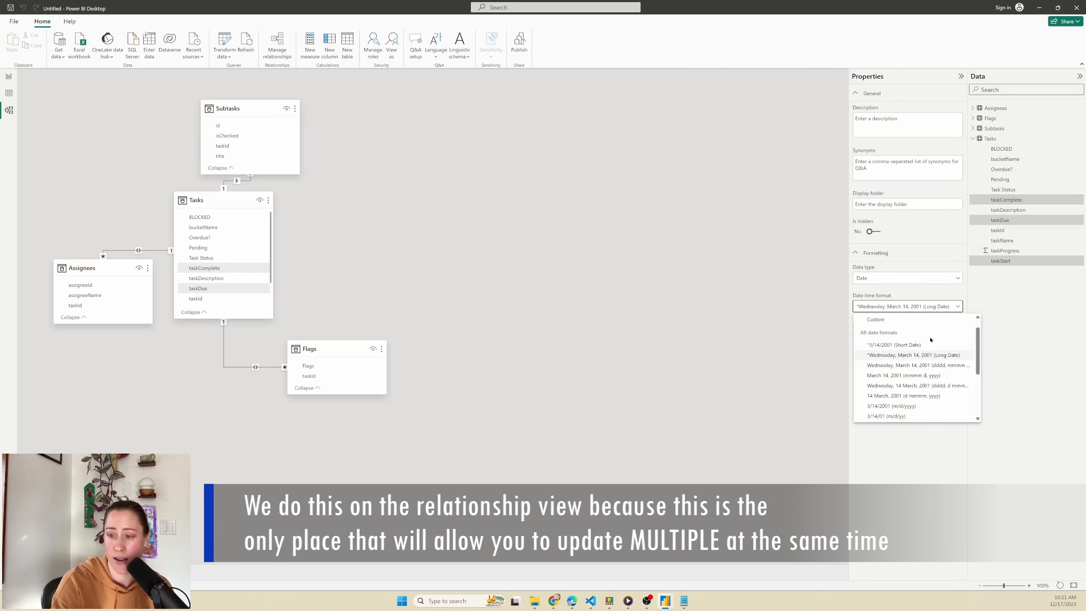
{"action": "left_click", "coordinate": [899, 346]}
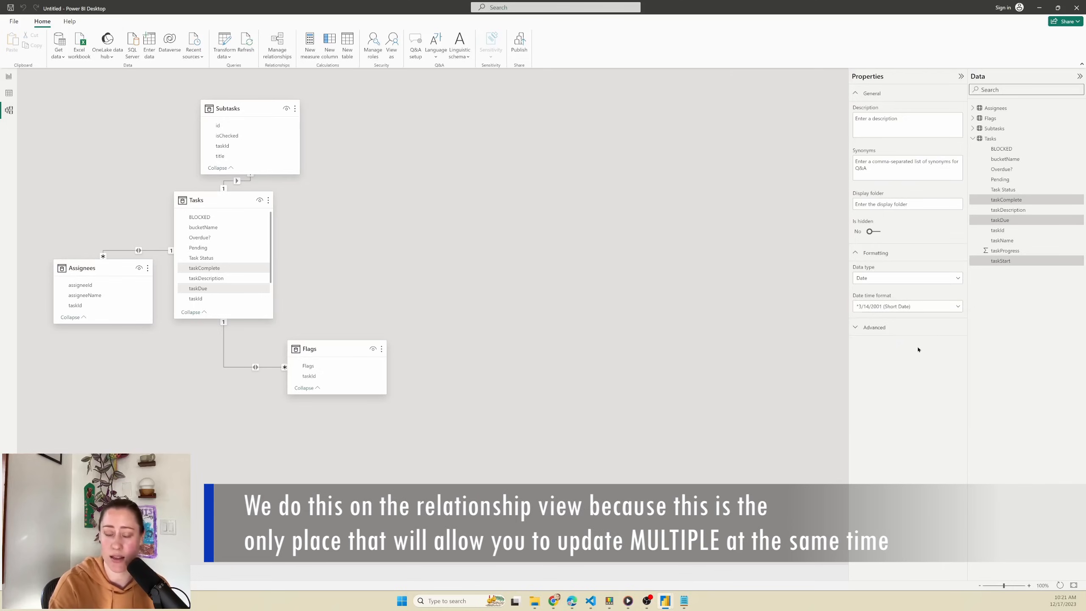
Add a calculated column named Assignees to the Tasks table.
{"action": "left_click", "coordinate": [7, 95]}
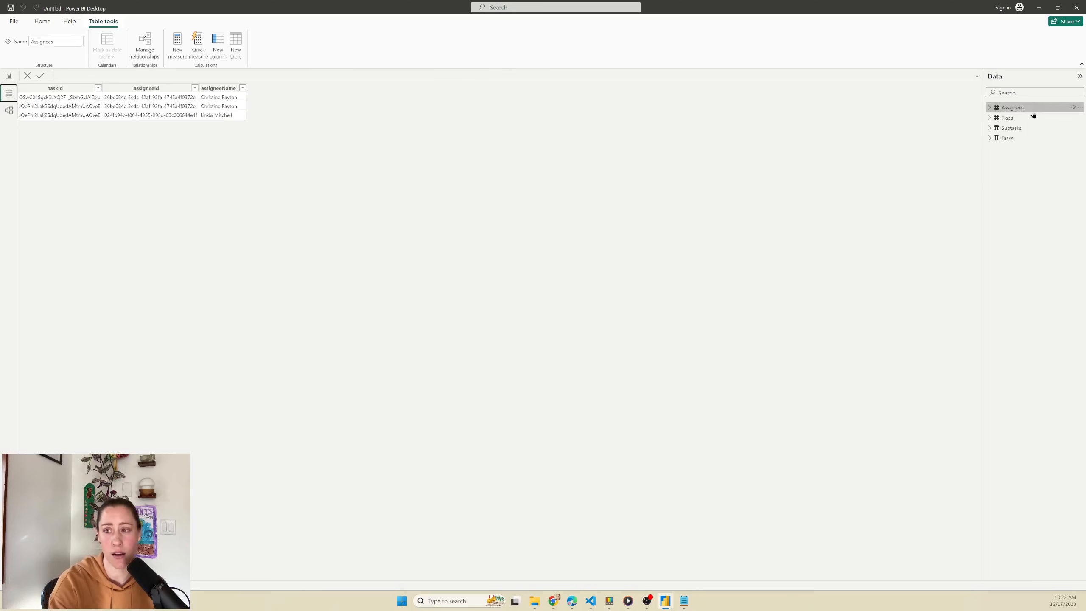
{"action": "left_click", "coordinate": [1008, 138]}
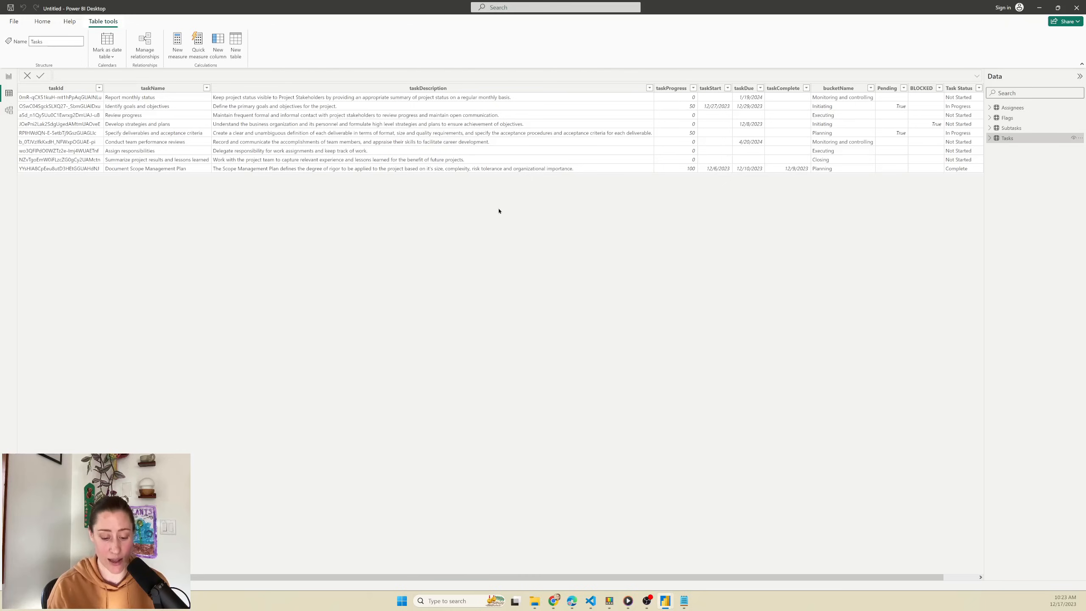
{"action": "left_click", "coordinate": [219, 47]}
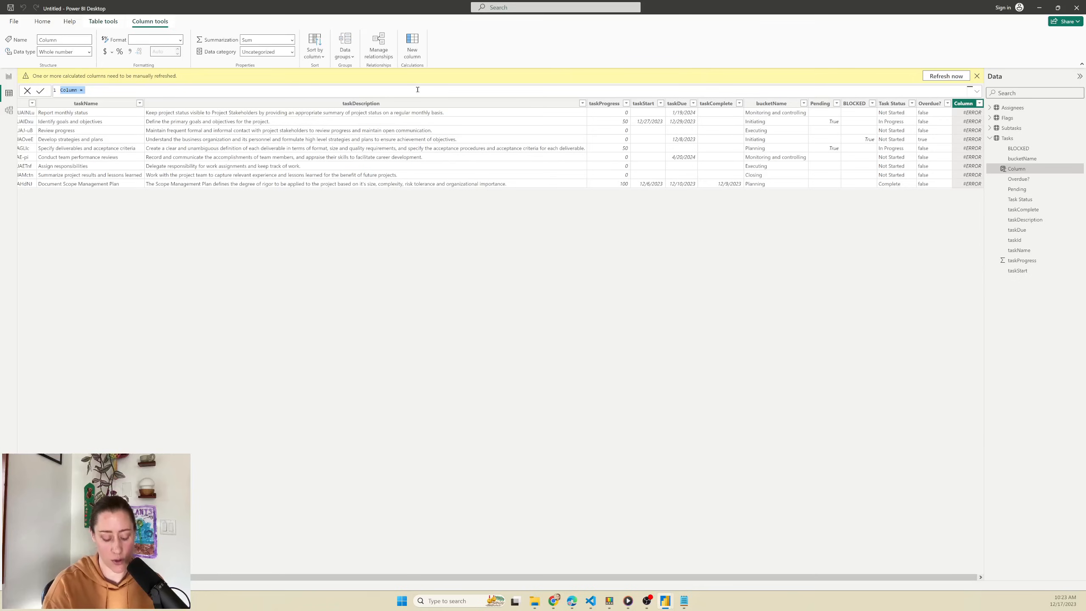
{"action": "type", "text": "Assignees ="}
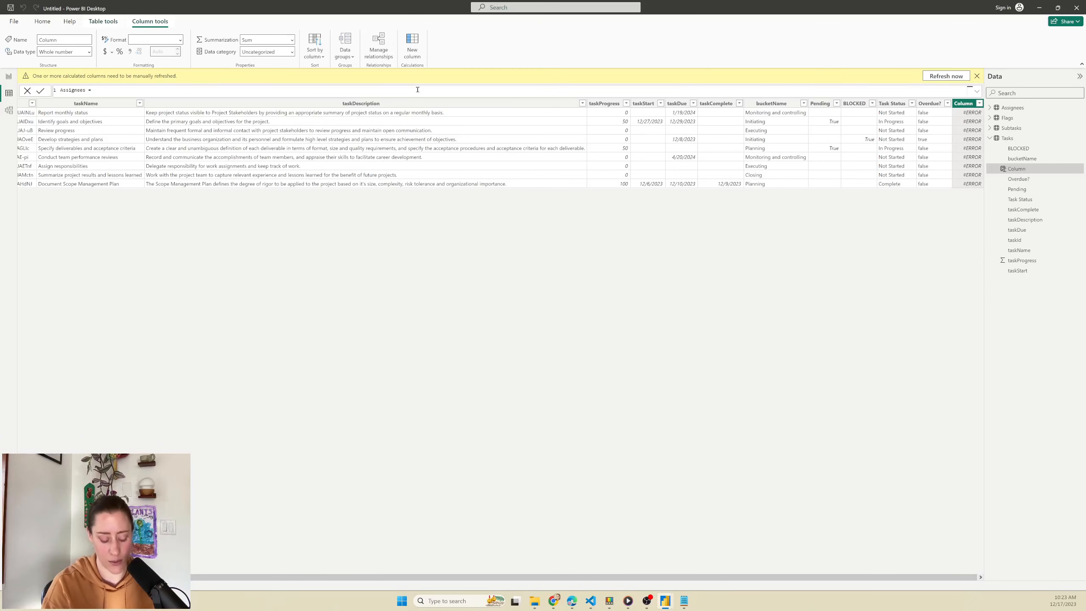
{"action": "key", "text": "shift+Return"}
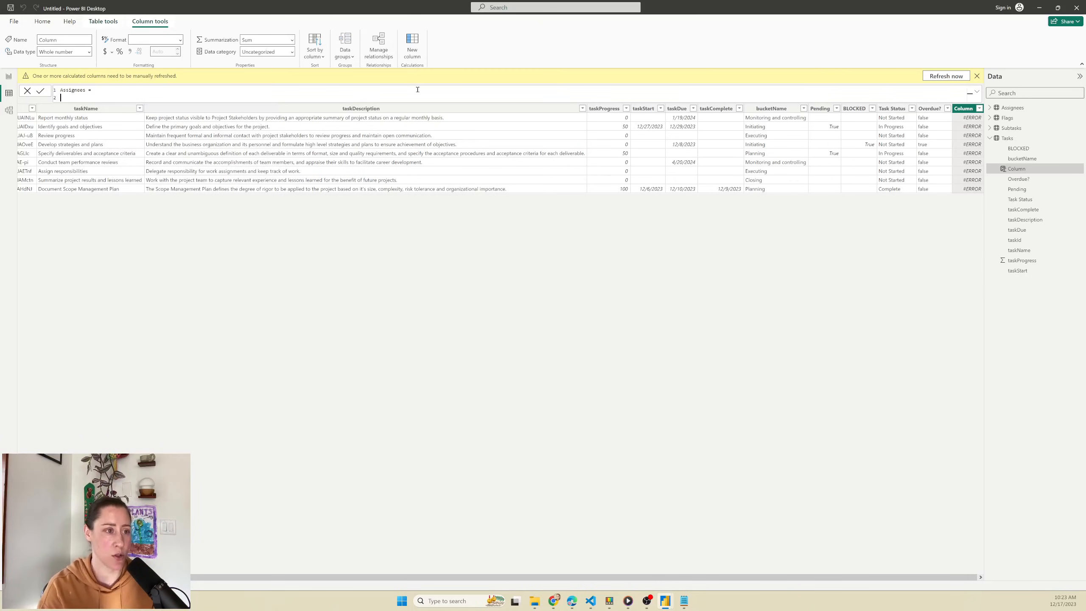
Begin the Assignees column's formula with CALCULATE and nest CONCATENATEX inside it on its own line.
{"action": "type", "text": "CALCULATE("}
{"action": "key", "text": "shift+Return"}
{"action": "type", "text": "concat"}
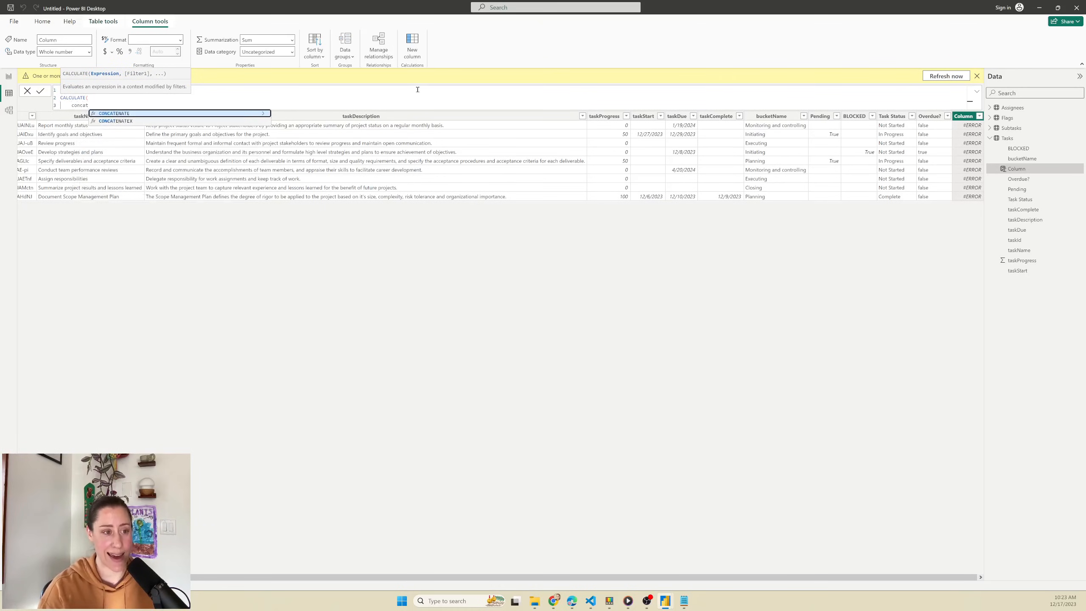
{"action": "key", "text": "Down"}
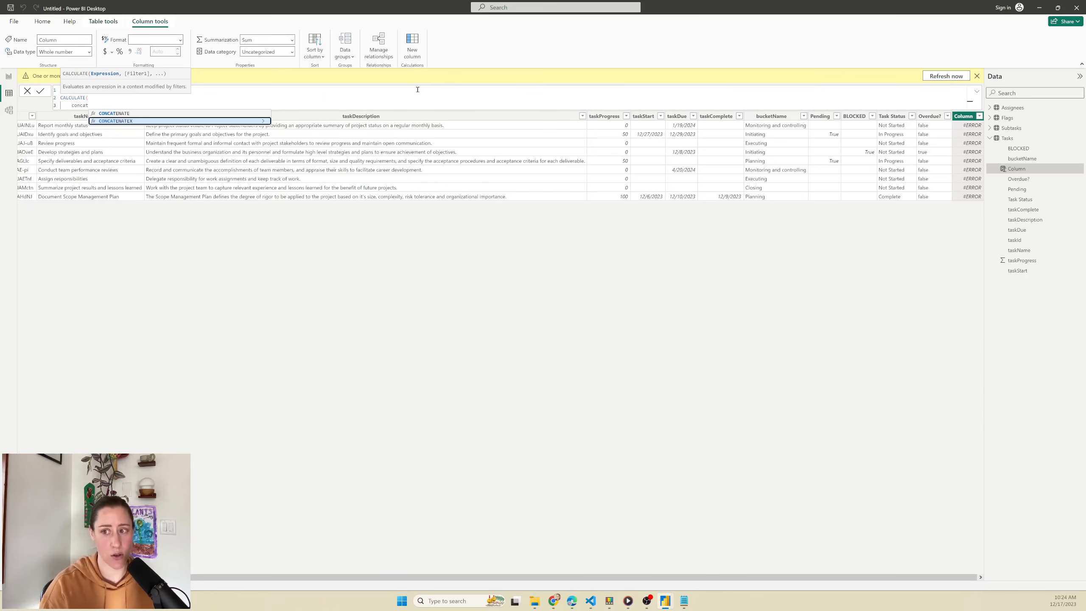
{"action": "key", "text": "Tab"}
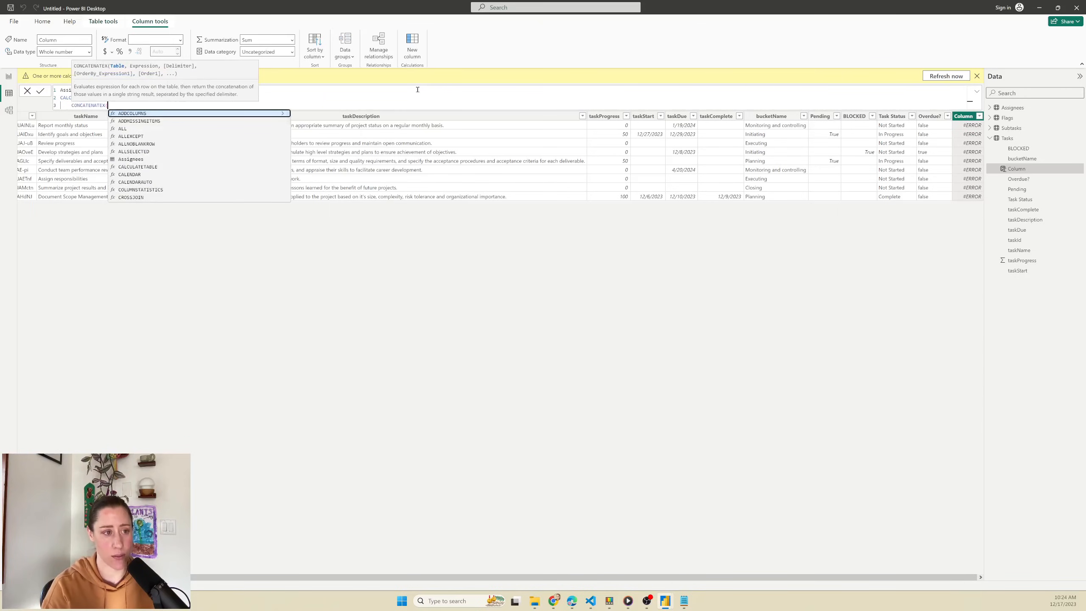
Give CONCATENATEX the Assignees table and the expression Assignees[assigneeName], each on its own line.
{"action": "key", "text": "shift+Return"}
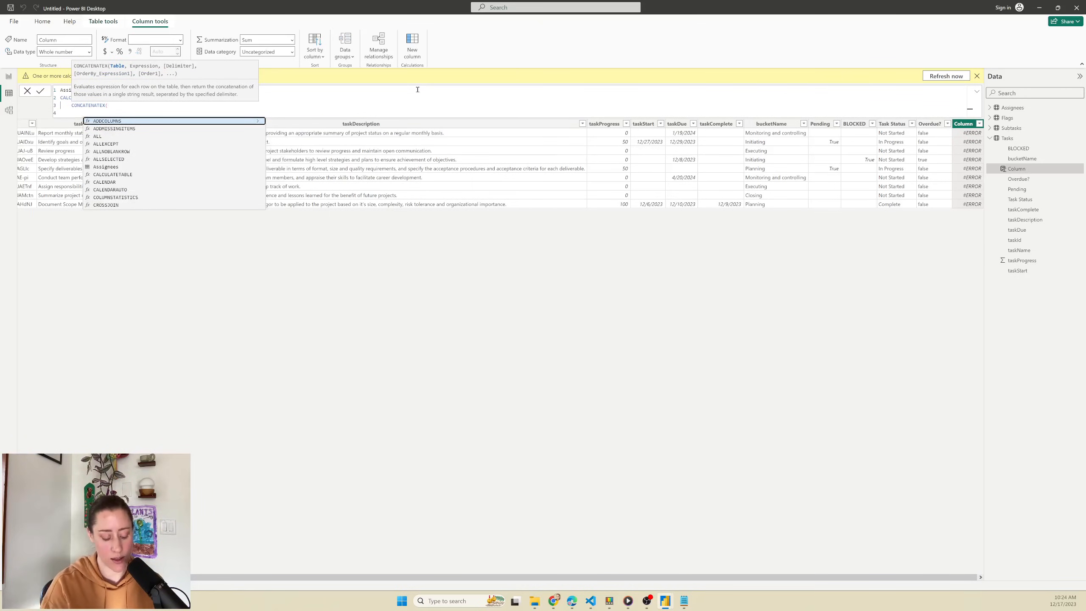
{"action": "type", "text": "Assi"}
{"action": "key", "text": "Tab"}
{"action": "type", "text": ","}
{"action": "key", "text": "shift+Return"}
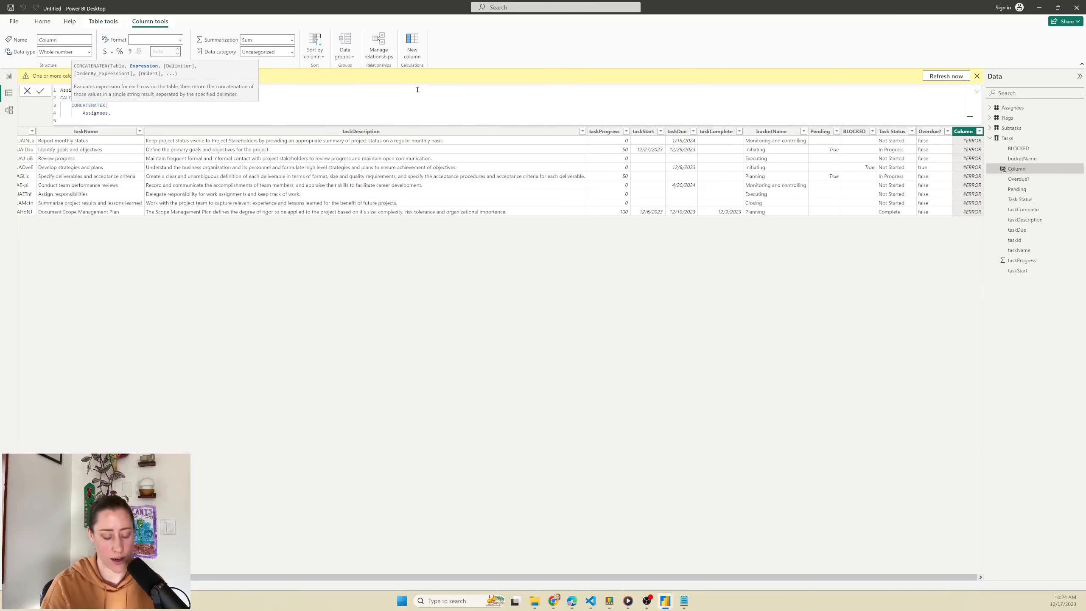
{"action": "type", "text": "Assignees[assigneeName],"}
{"action": "key", "text": "shift+Return"}
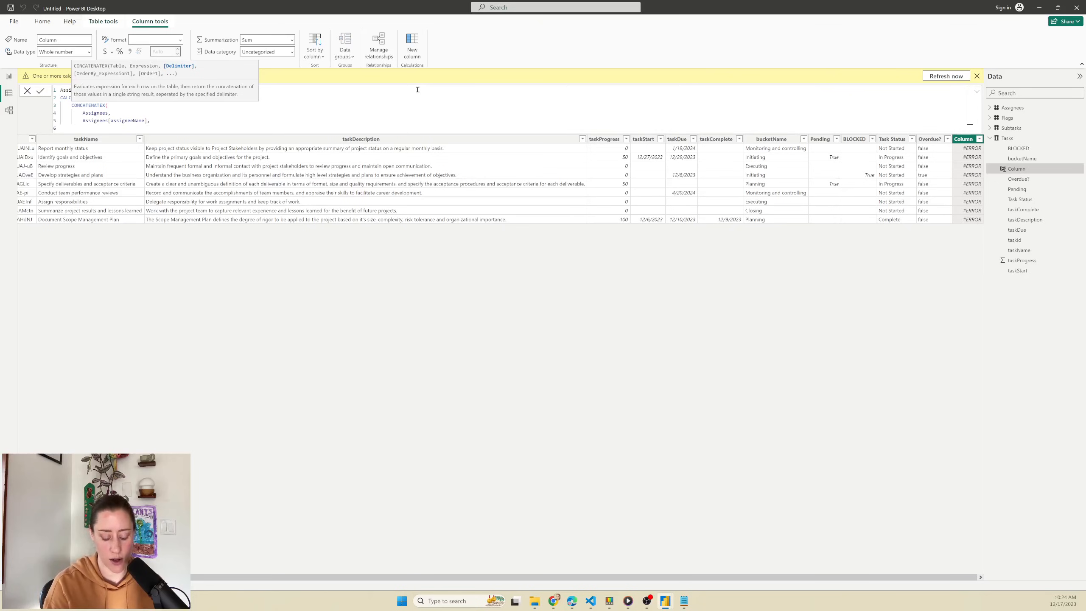
{"action": "type", "text": "\","}
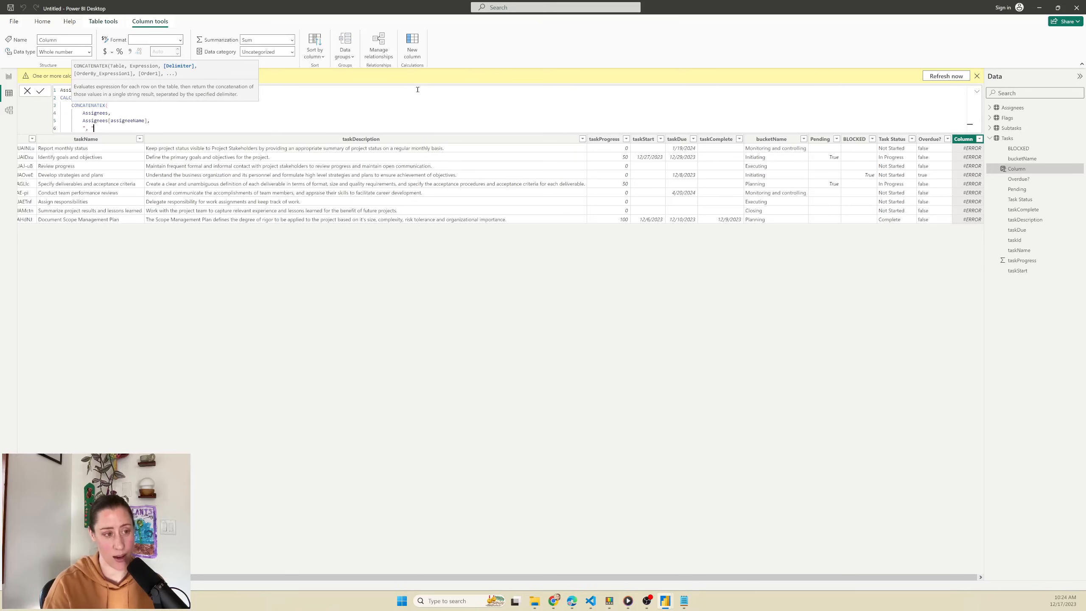
{"action": "key", "text": "shift+Left"}
{"action": "key", "text": "shift+Left"}
{"action": "key", "text": "shift+Left"}
{"action": "key", "text": "shift+Left"}
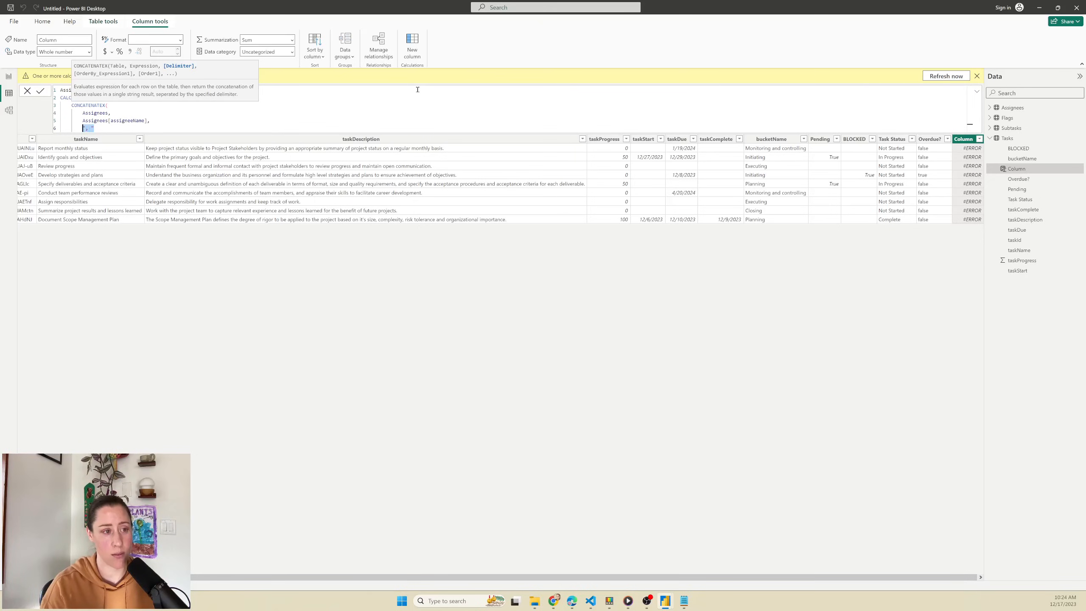
Use UNICHAR(10) as the CONCATENATEX delimiter.
{"action": "type", "text": "uni"}
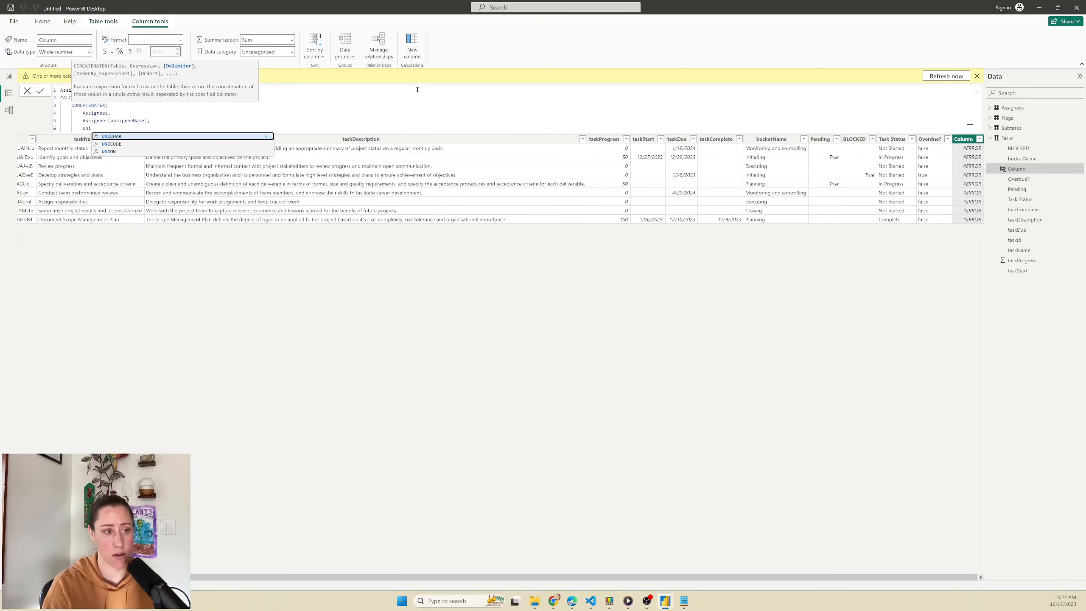
{"action": "key", "text": "Tab"}
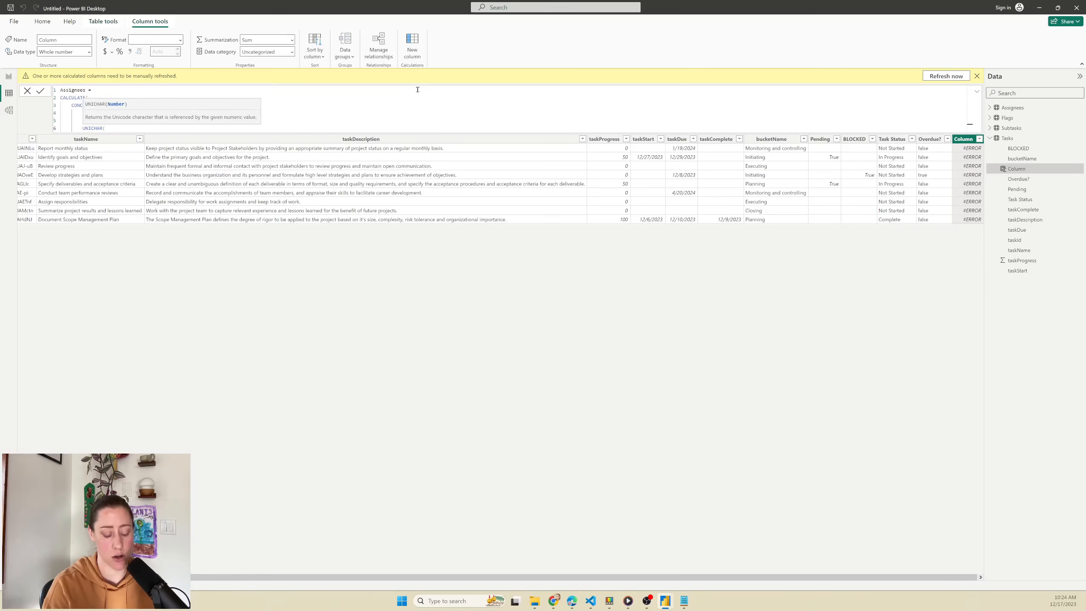
{"action": "type", "text": "10)"}
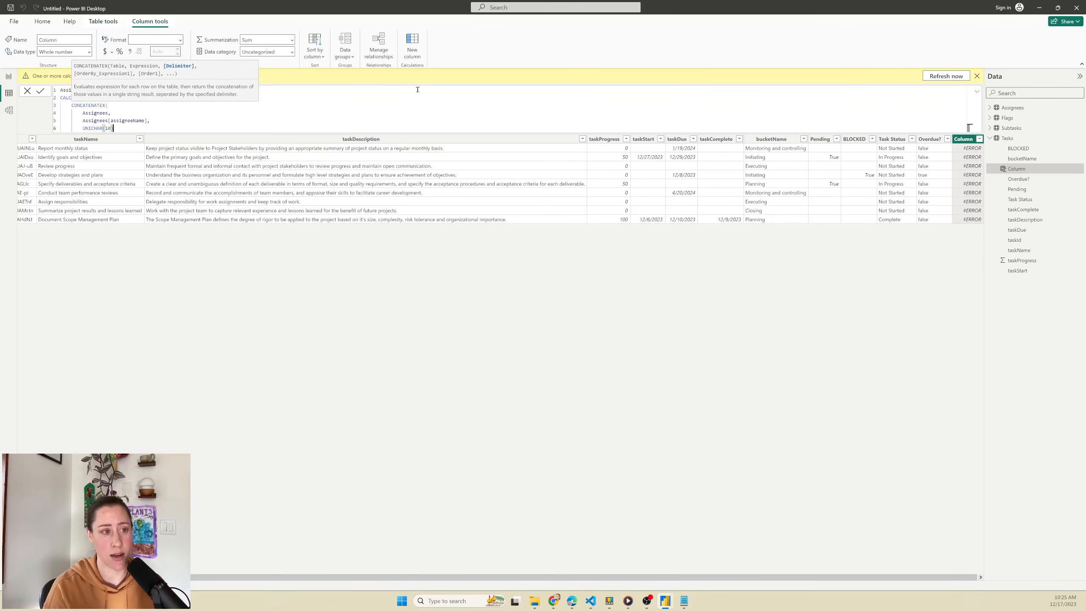
Order the CONCATENATEX result by Assignees[assigneeName] with the order ASC, placing each argument on its own line.
{"action": "type", "text": ","}
{"action": "key", "text": "shift+Return"}
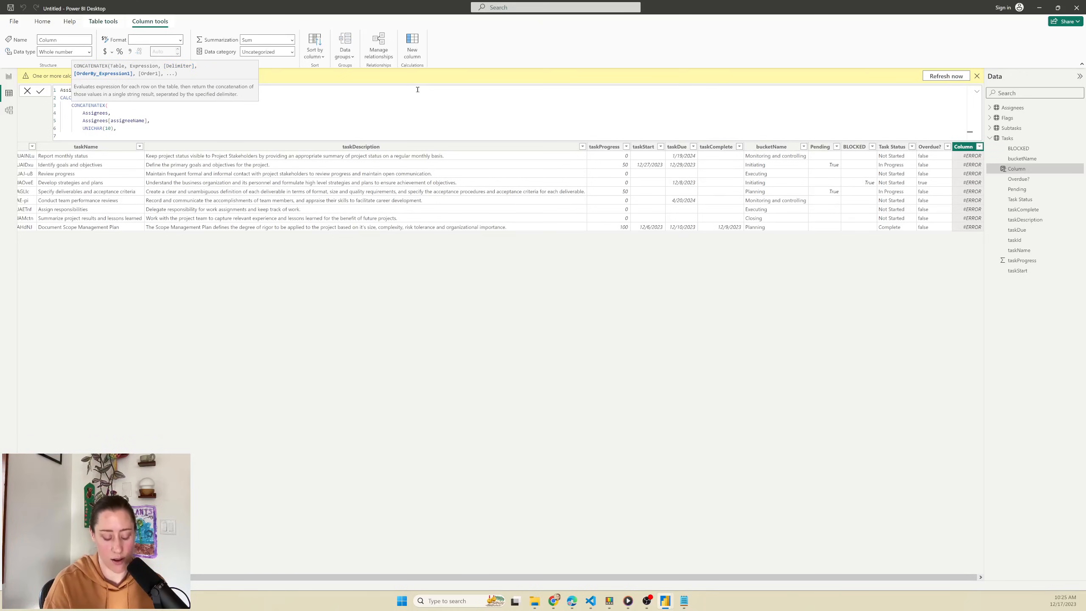
{"action": "type", "text": "Assignees[assigneeName]"}
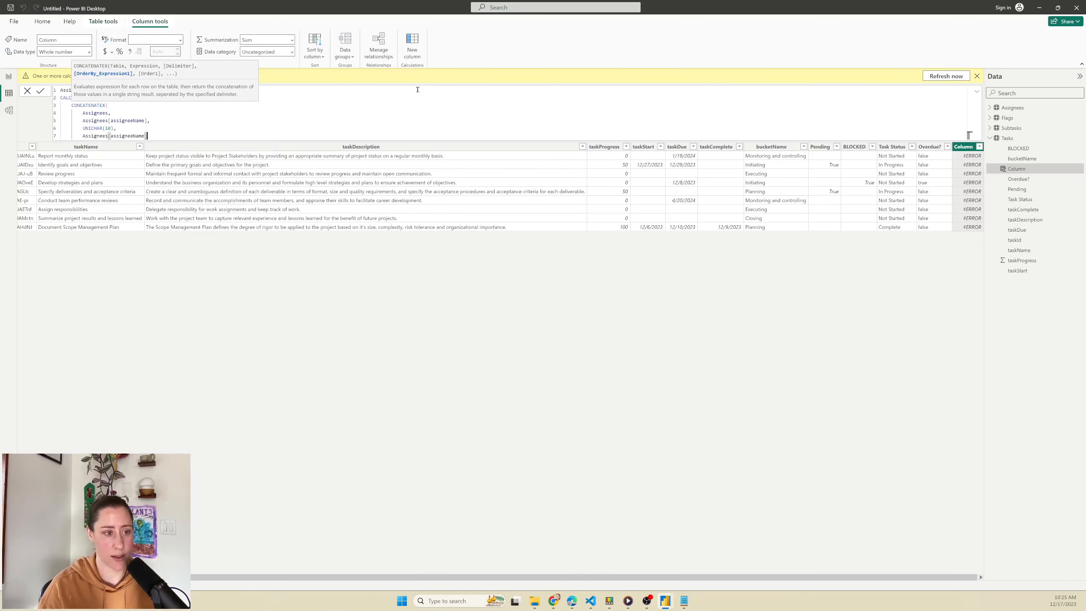
{"action": "type", "text": ","}
{"action": "key", "text": "shift+Return"}
{"action": "type", "text": "ASC"}
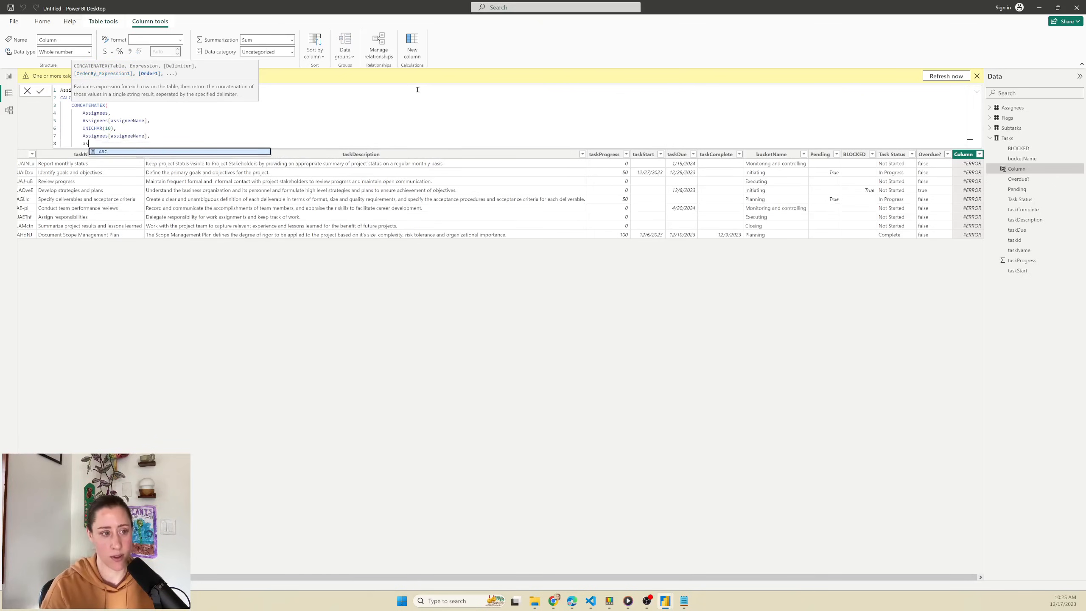
Close the CONCATENATEX and CALCULATE functions on separate lines and commit the Assignees column formula.
{"action": "key", "text": "shift+Return"}
{"action": "type", "text": ")"}
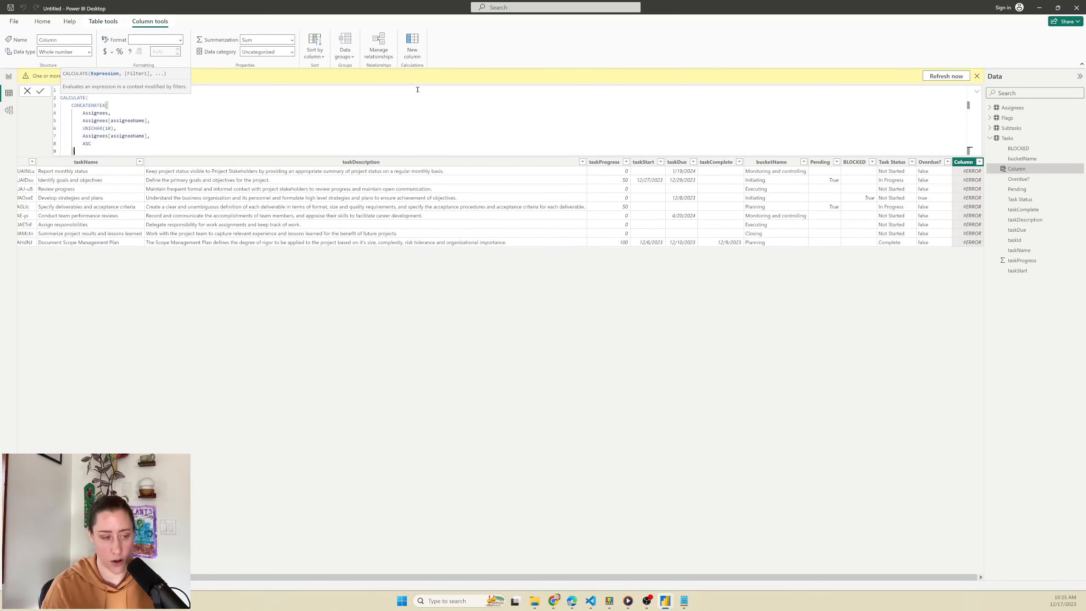
{"action": "key", "text": "shift+Return"}
{"action": "type", "text": ")"}
{"action": "key", "text": "Return"}
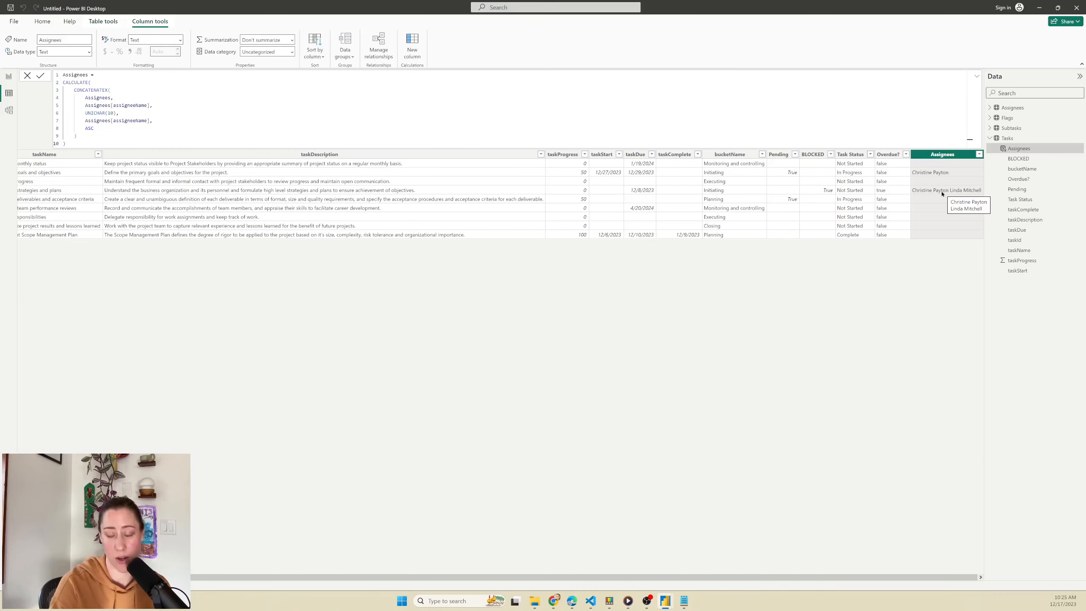
Add a table visual to the report page showing the Assignees column from Tasks.
{"action": "left_click", "coordinate": [8, 77]}
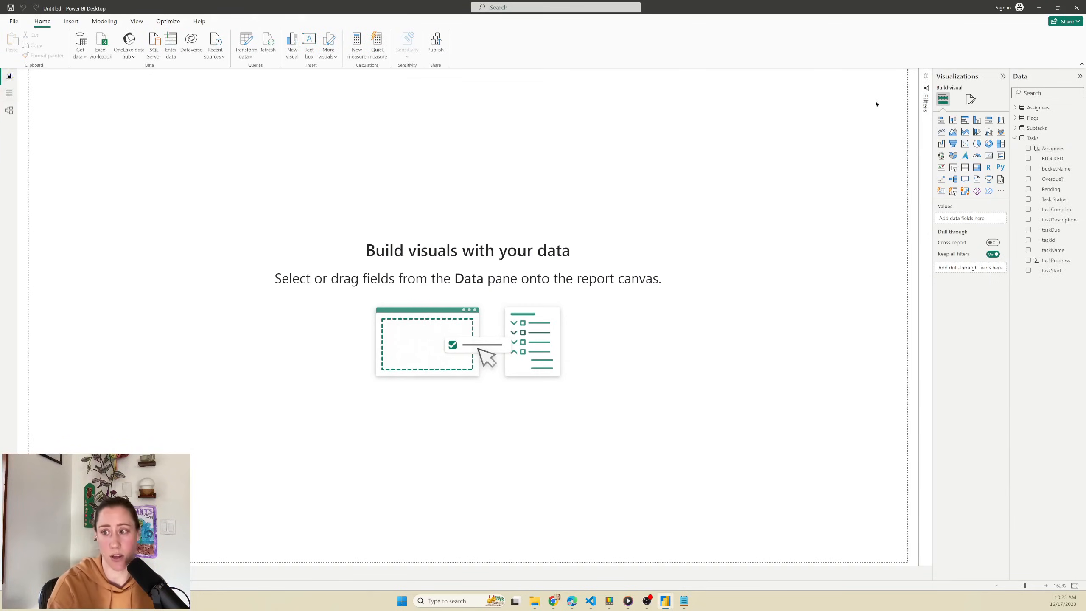
{"action": "left_click", "coordinate": [965, 167]}
{"action": "left_click", "coordinate": [1027, 148]}
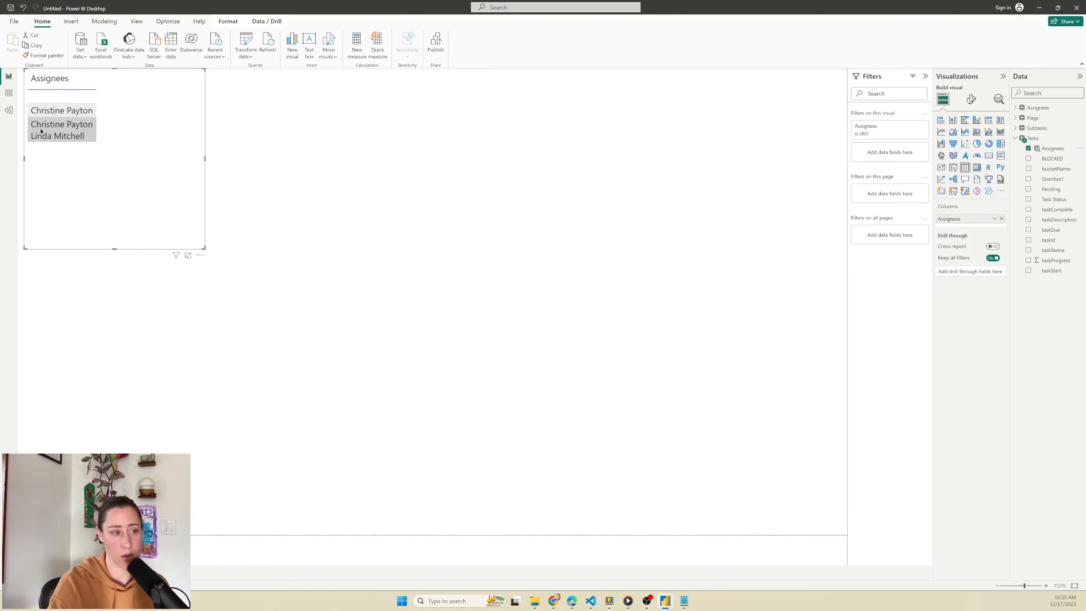
Add a calculated column named Flags to Tasks and begin its formula with CALCULATE and a nested CONCATENATEX.
{"action": "left_click", "coordinate": [8, 93]}
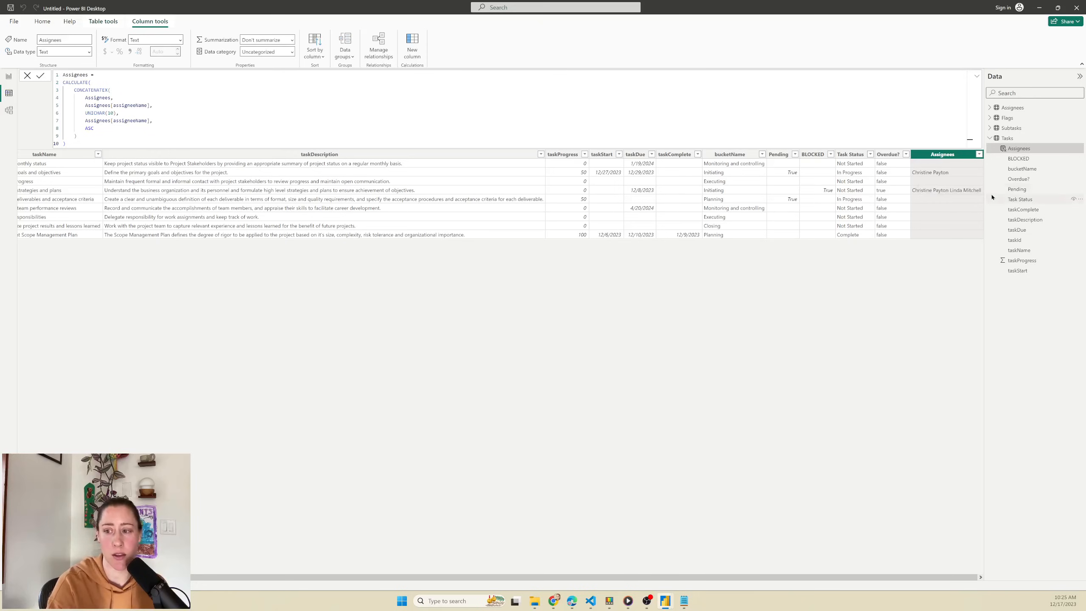
{"action": "left_click", "coordinate": [412, 45]}
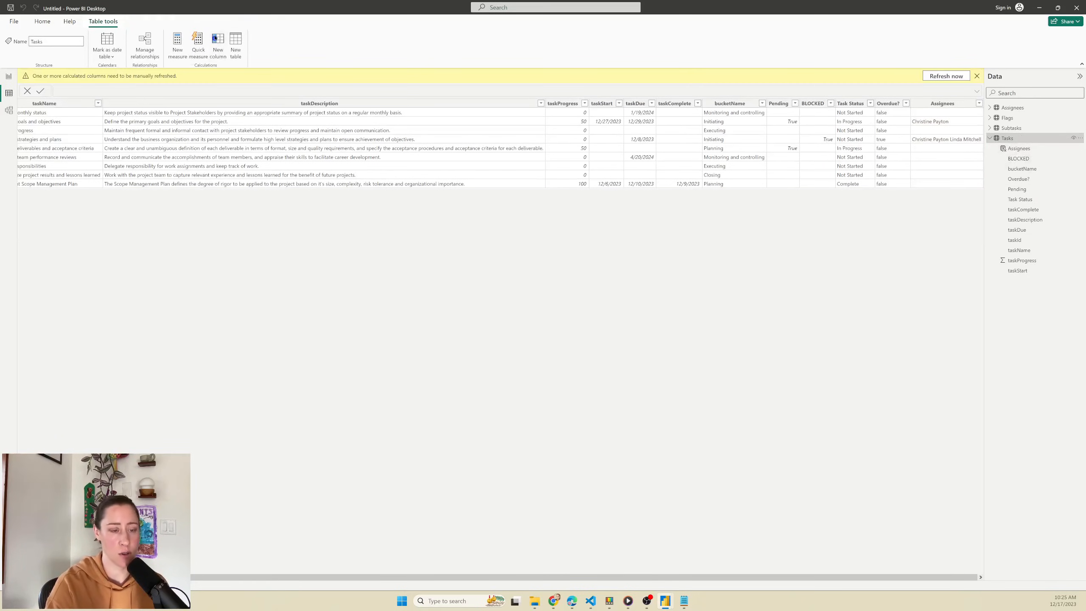
{"action": "type", "text": "Flags "}
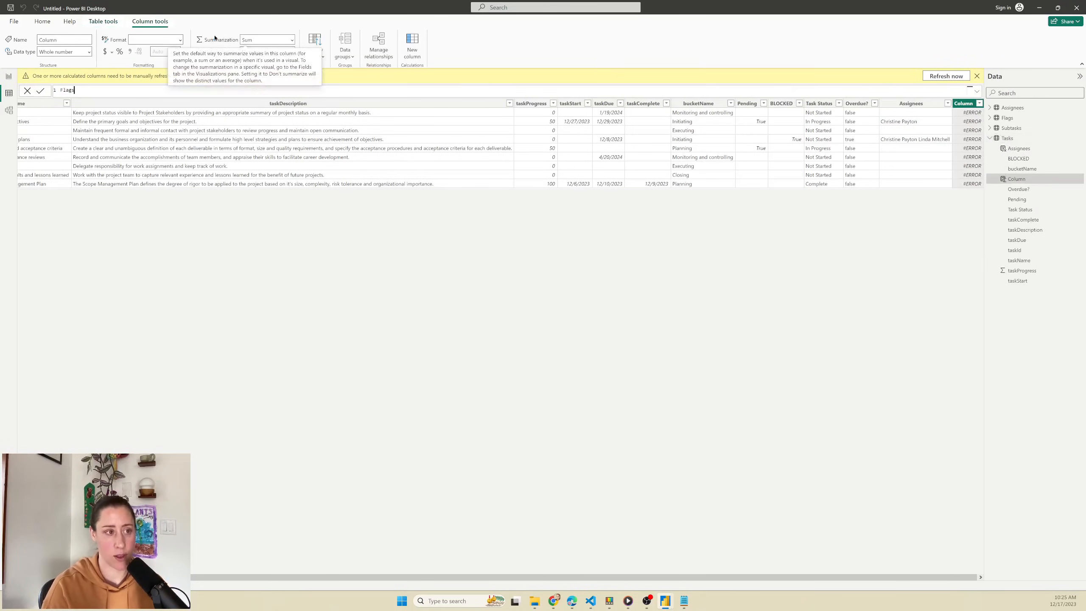
{"action": "type", "text": "="}
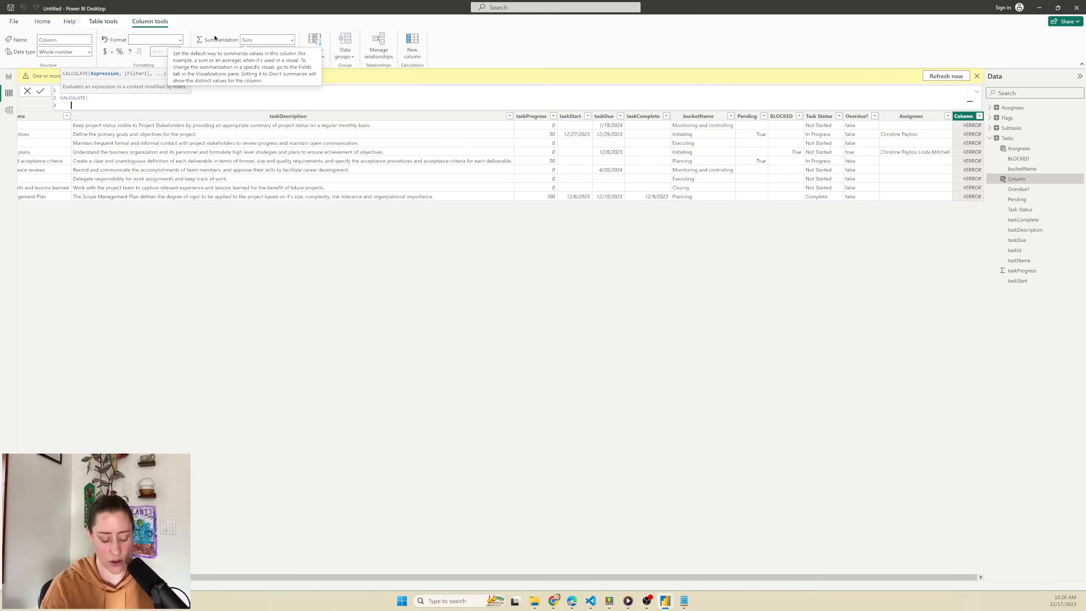
{"action": "type", "text": "CONCATENATEX("}
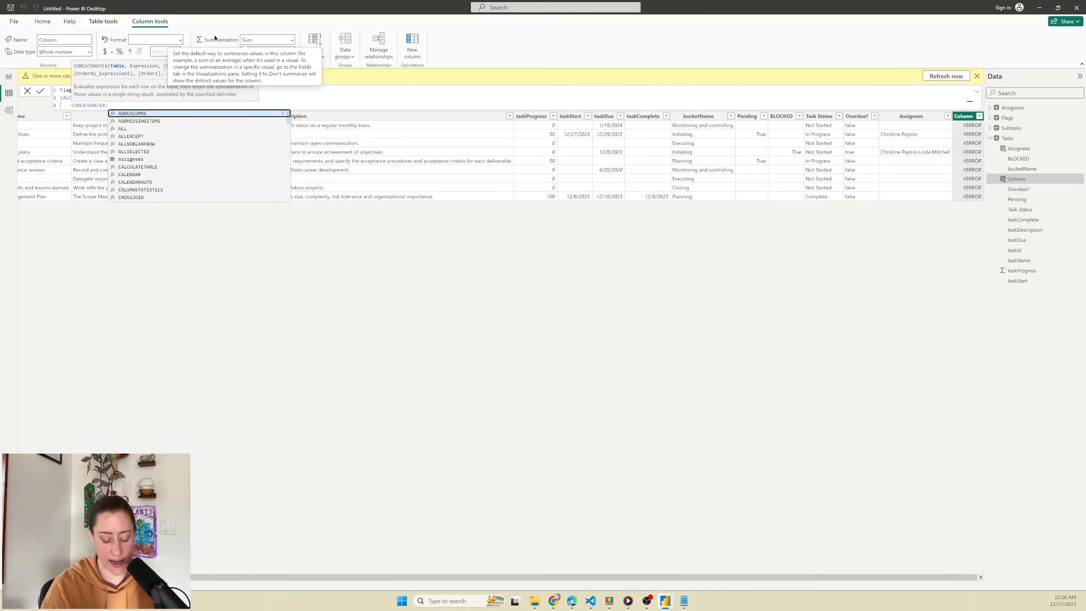
Give CONCATENATEX the Flags table and the expression Flags[Flags], each on its own line.
{"action": "key", "text": "shift+Return"}
{"action": "type", "text": "Flags,"}
{"action": "key", "text": "shift+Return"}
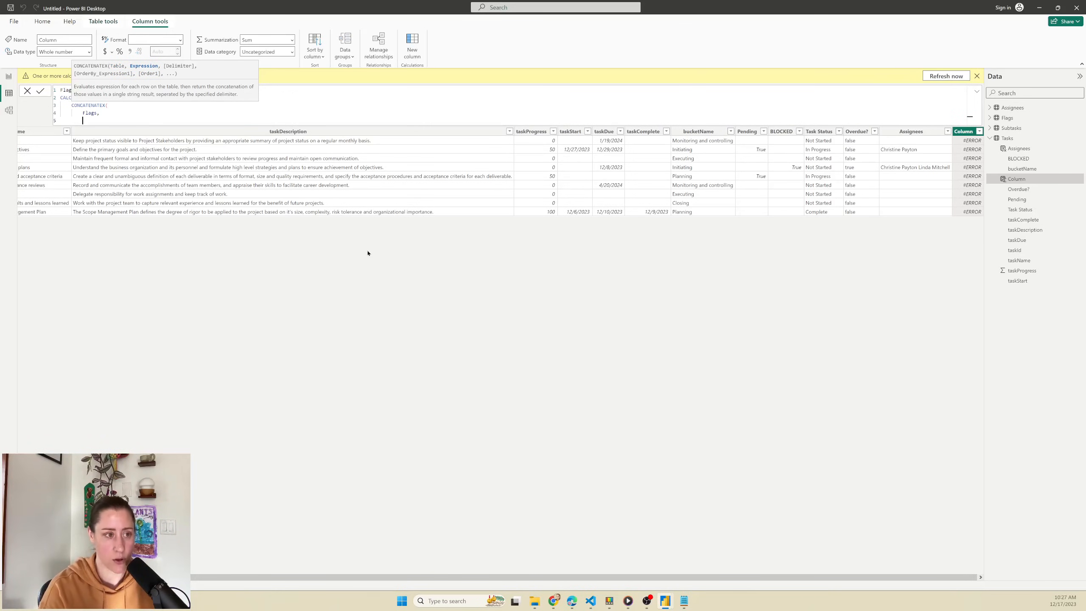
{"action": "type", "text": "fl"}
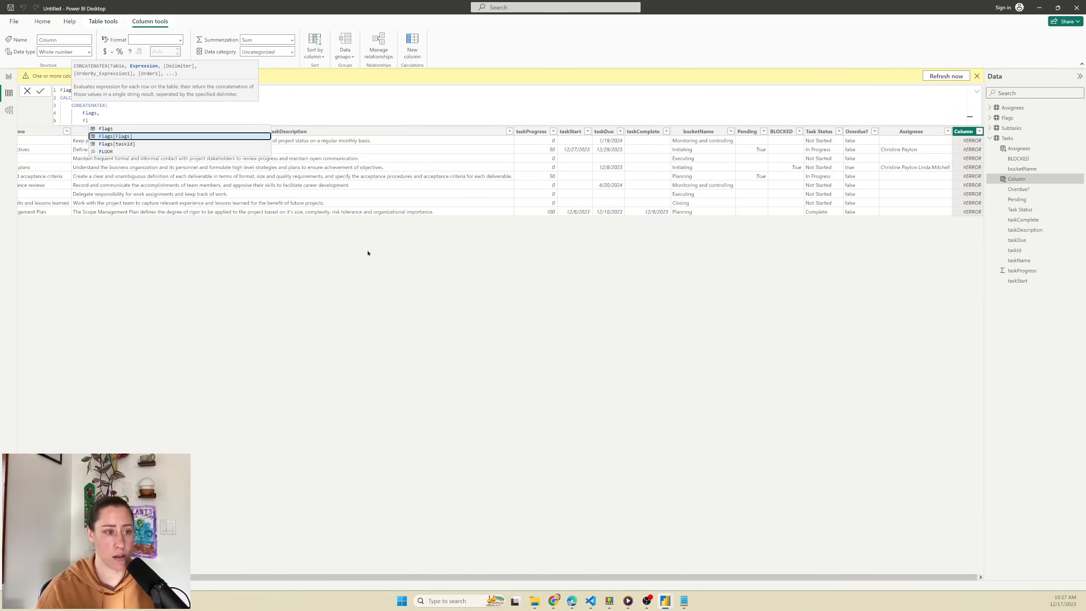
{"action": "key", "text": "Tab"}
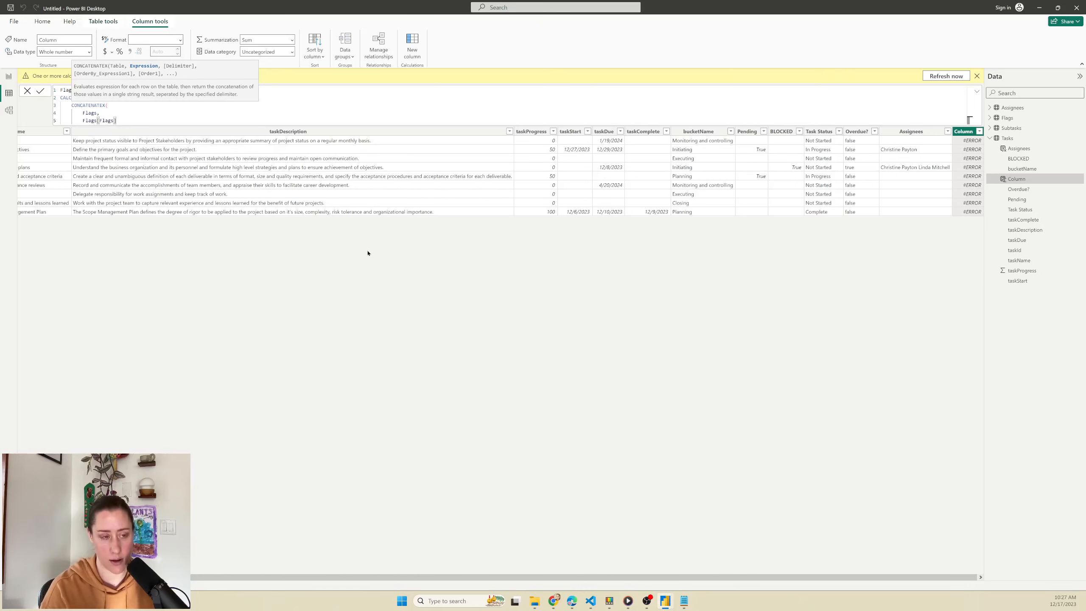
Use a comma followed by a space, ", ", as the CONCATENATEX delimiter in the Flags formula.
{"action": "type", "text": ","}
{"action": "key", "text": "shift+Return"}
{"action": "type", "text": "\""}
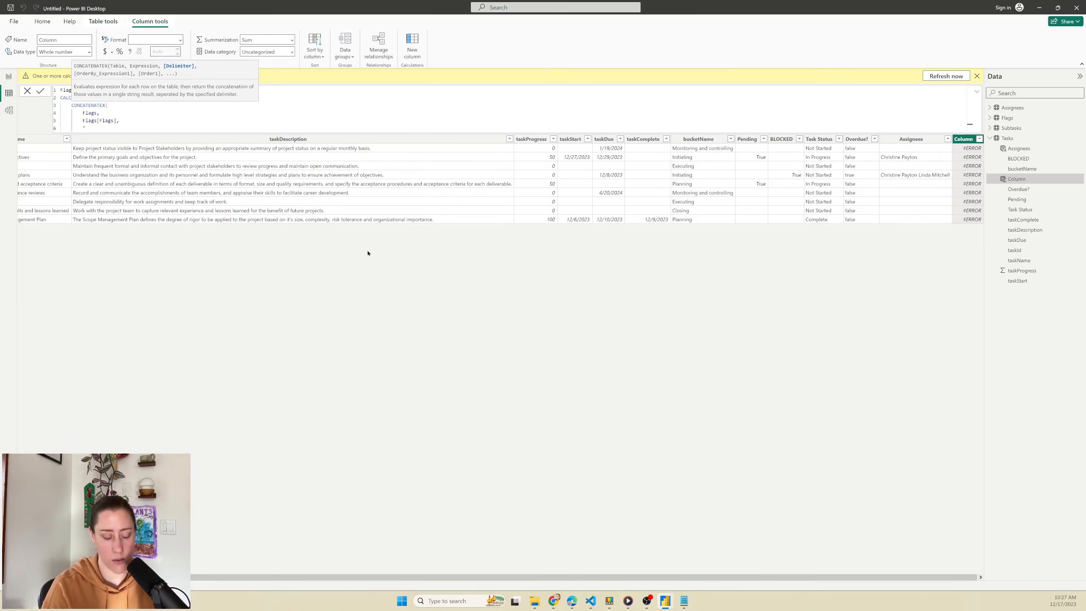
{"action": "type", "text": ", \","}
{"action": "key", "text": "shift+Return"}
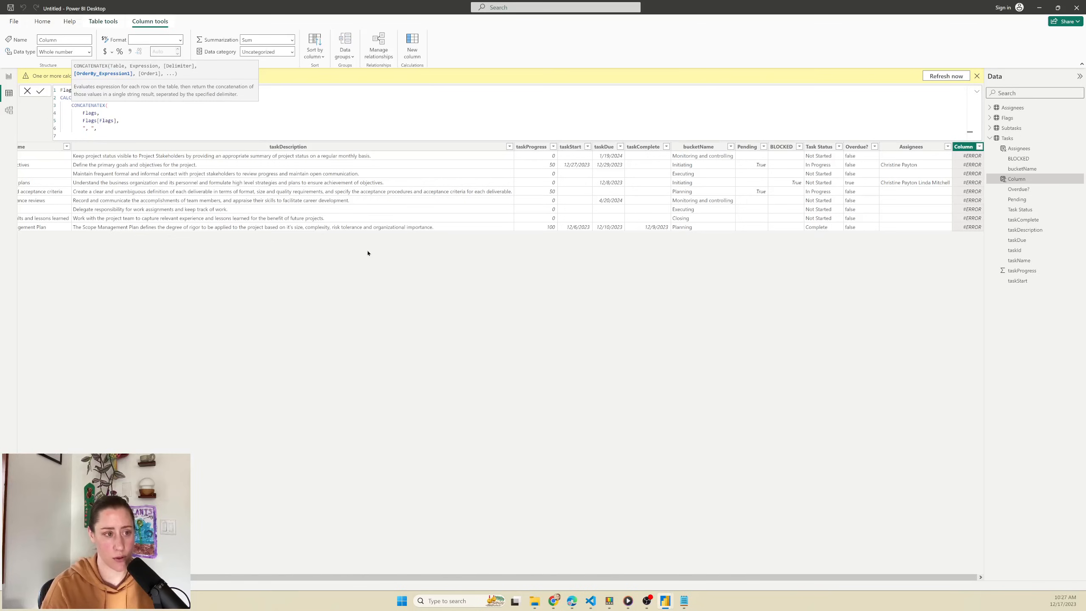
Order the concatenated flags by Flags[Flags] with the order ASC.
{"action": "type", "text": "fl"}
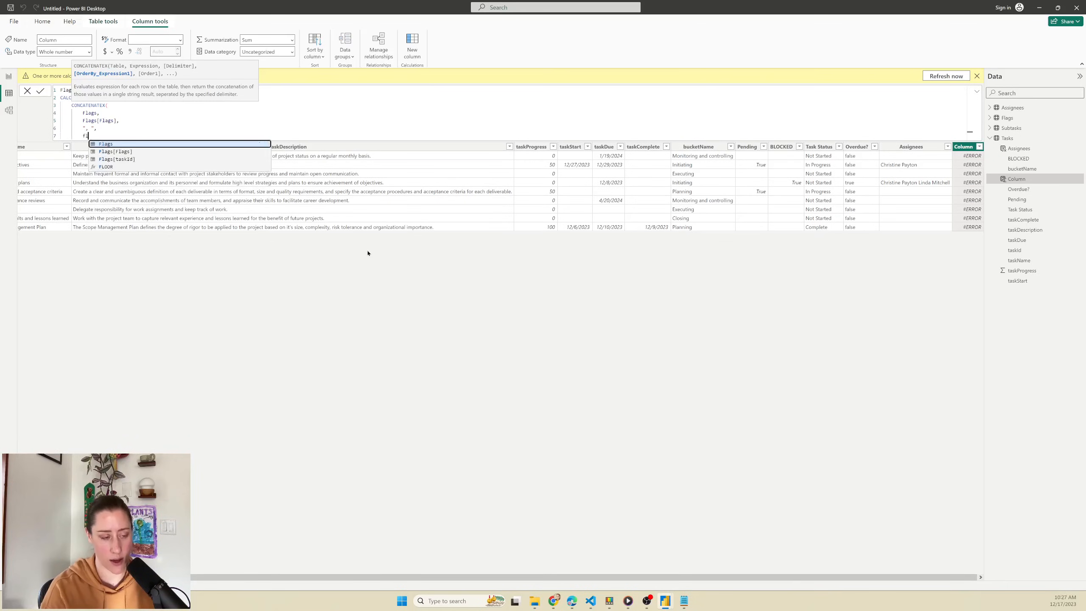
{"action": "key", "text": "Down"}
{"action": "key", "text": "Tab"}
{"action": "type", "text": ","}
{"action": "key", "text": "shift+Return"}
{"action": "type", "text": "ASC"}
Close both functions of the Flags formula on separate lines and commit the column.
{"action": "key", "text": "shift+Return"}
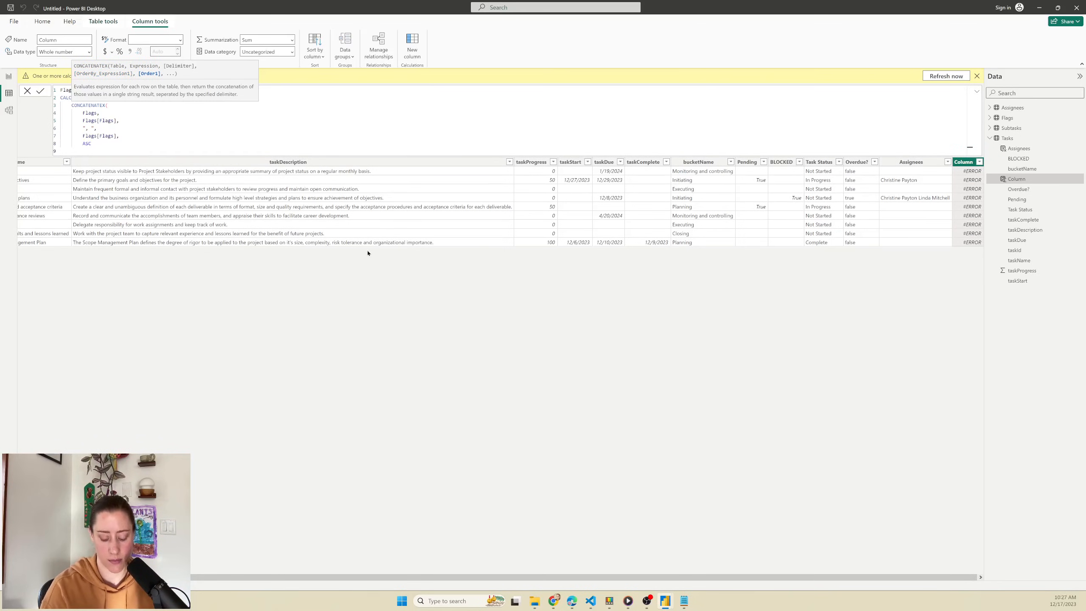
{"action": "type", "text": ")"}
{"action": "key", "text": "shift+Return"}
{"action": "type", "text": ")"}
{"action": "key", "text": "Return"}
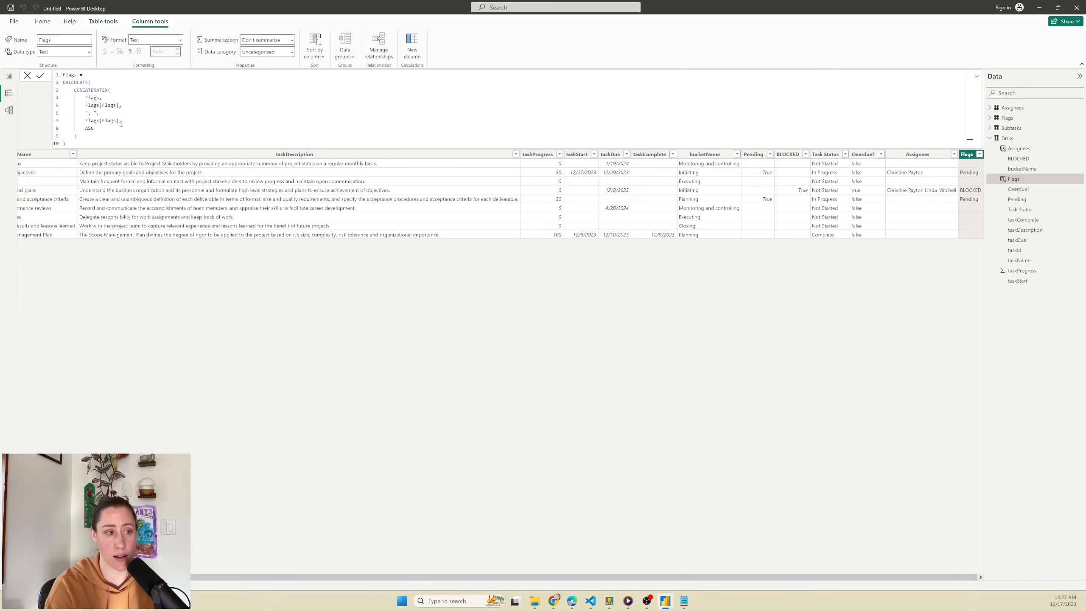
Enlarge the table visual on the report page and replace its Assignees field with taskName, Task Status and taskDescription.
{"action": "left_click", "coordinate": [9, 77]}
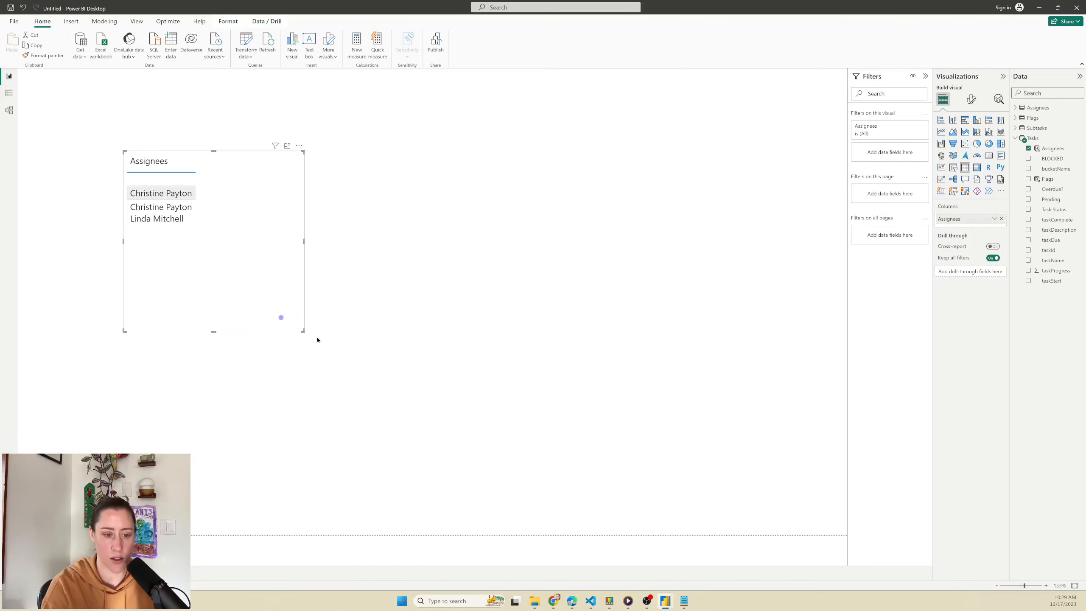
{"action": "left_click_drag", "start_coordinate": [303, 330], "coordinate": [718, 489]}
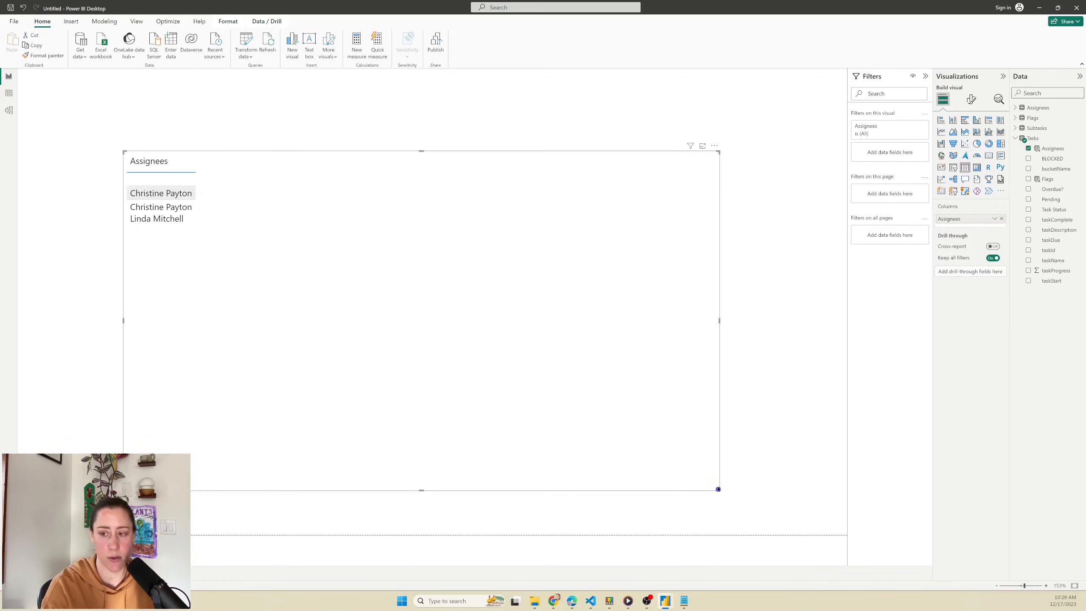
{"action": "left_click", "coordinate": [1001, 218]}
{"action": "left_click", "coordinate": [1028, 260]}
{"action": "left_click", "coordinate": [1028, 209]}
{"action": "left_click", "coordinate": [1028, 229]}
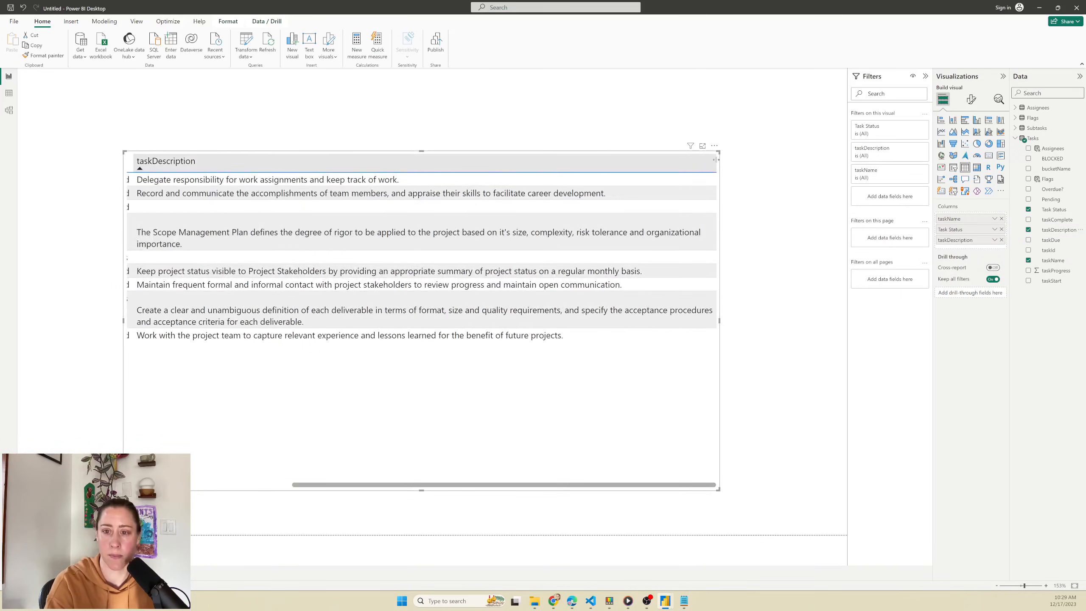
Add bucketName, taskStart, taskDue, Assignees and Flags to the table visual, with taskStart placed before taskDue.
{"action": "left_click", "coordinate": [1029, 168]}
{"action": "left_click", "coordinate": [1028, 240]}
{"action": "left_click", "coordinate": [1028, 281]}
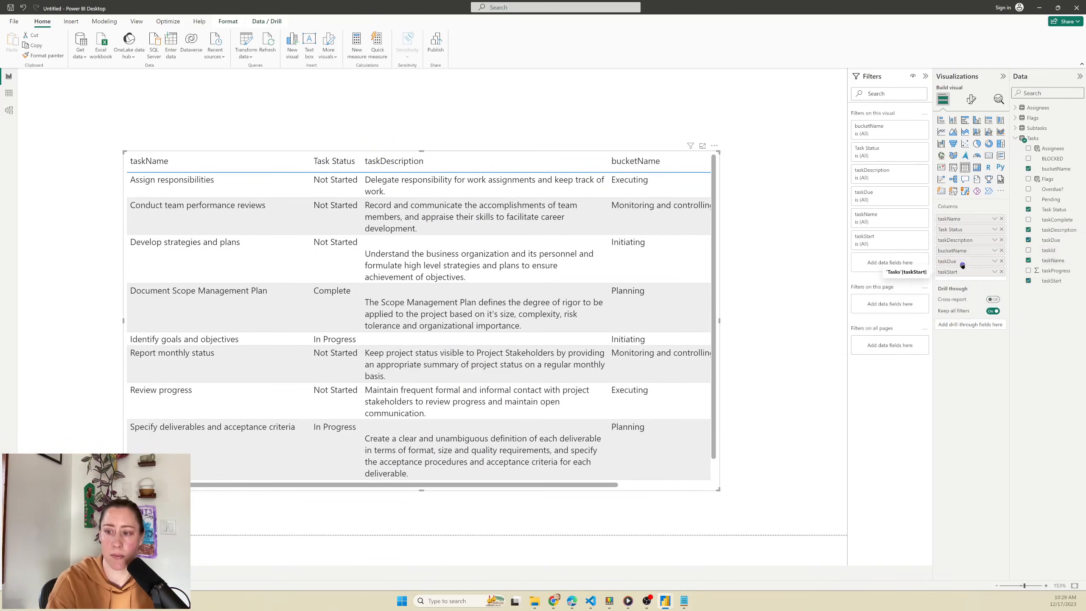
{"action": "left_click_drag", "start_coordinate": [962, 265], "coordinate": [963, 258]}
{"action": "left_click", "coordinate": [1029, 148]}
{"action": "left_click", "coordinate": [1028, 179]}
Widen the table visual, narrow its taskDescription and taskName columns, and move it closer to the page's upper-left corner.
{"action": "left_click_drag", "start_coordinate": [718, 490], "coordinate": [847, 507]}
{"action": "left_click_drag", "start_coordinate": [608, 161], "coordinate": [522, 161]}
{"action": "left_click_drag", "start_coordinate": [310, 161], "coordinate": [248, 162]}
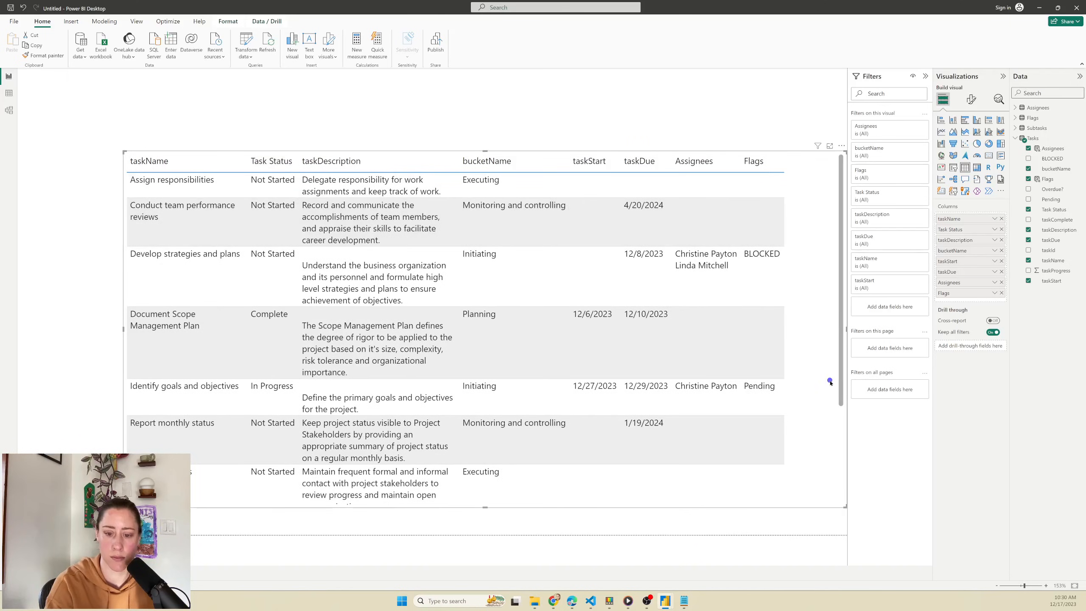
{"action": "left_click_drag", "start_coordinate": [830, 382], "coordinate": [768, 393]}
Try adding the title field from Subtasks to the table visual, look over the rows, and remove the field again.
{"action": "left_click", "coordinate": [1037, 129]}
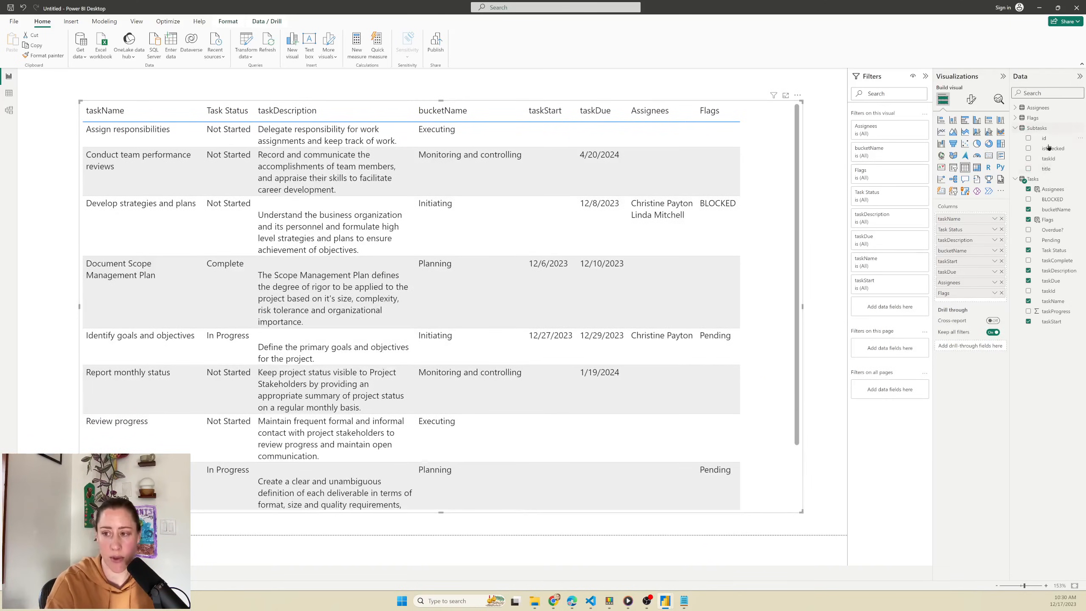
{"action": "left_click", "coordinate": [1028, 169]}
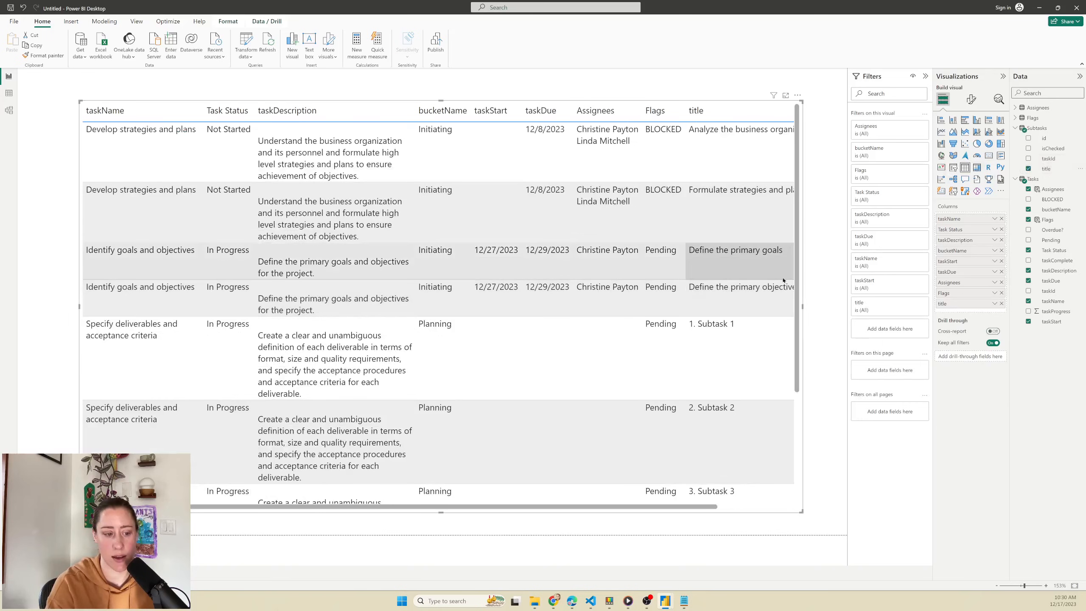
{"action": "scroll", "coordinate": [103, 369], "scroll_direction": "down", "scroll_amount": 3}
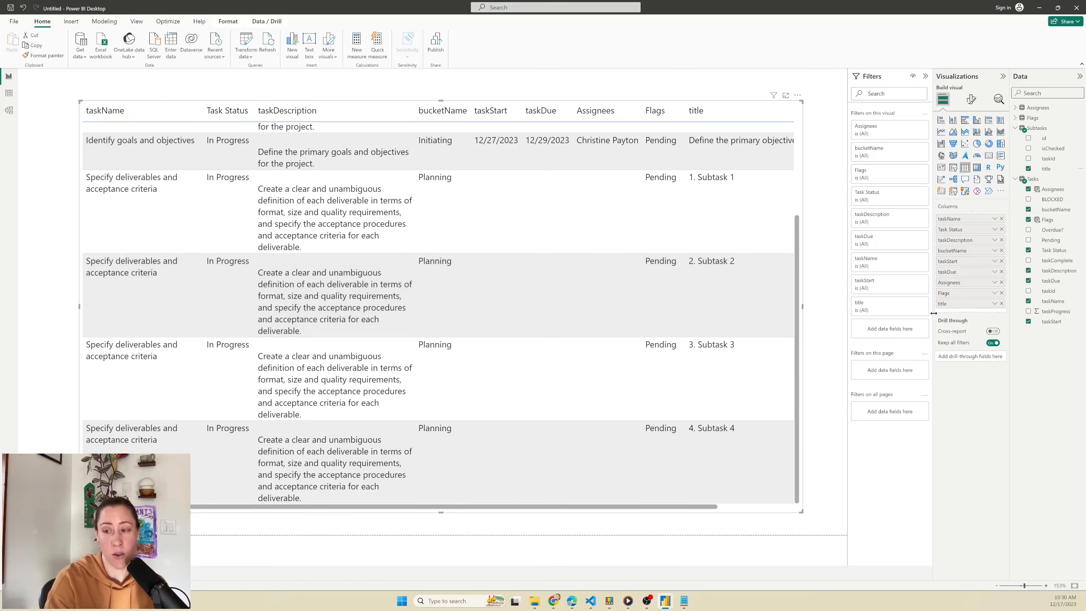
{"action": "left_click", "coordinate": [1001, 303]}
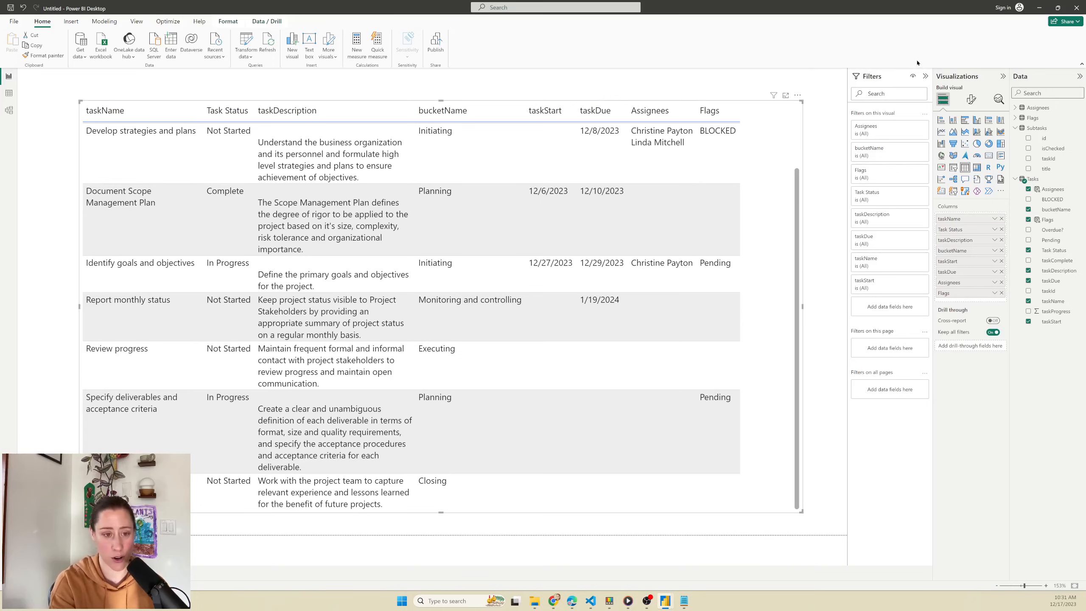
Add a calculated column named Subtasks to the Tasks table and start a new line for its formula.
{"action": "left_click", "coordinate": [9, 93]}
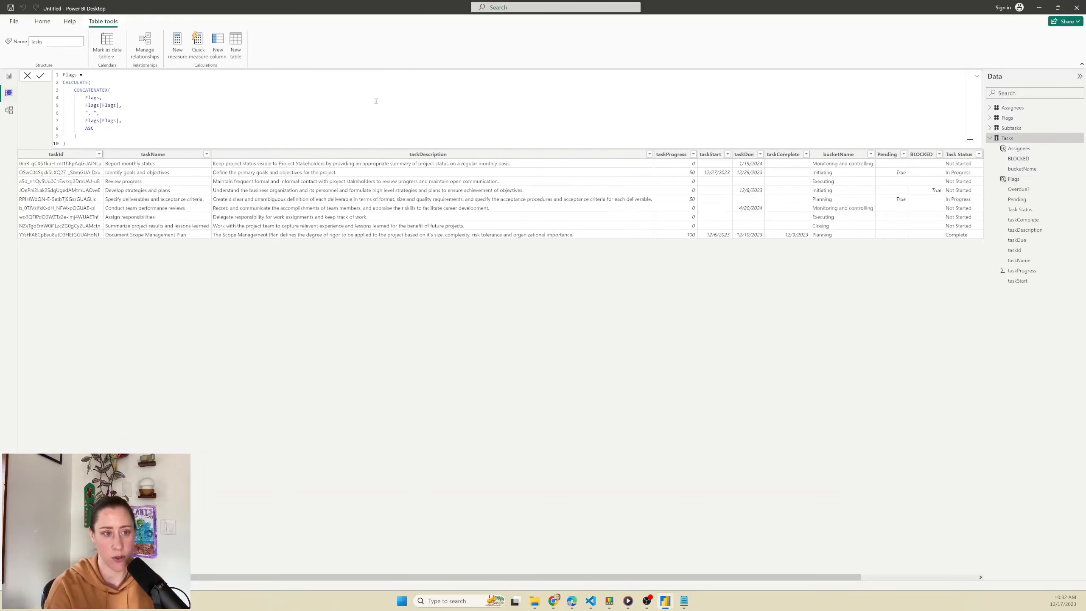
{"action": "left_click", "coordinate": [218, 43]}
{"action": "type", "text": "Subtas"}
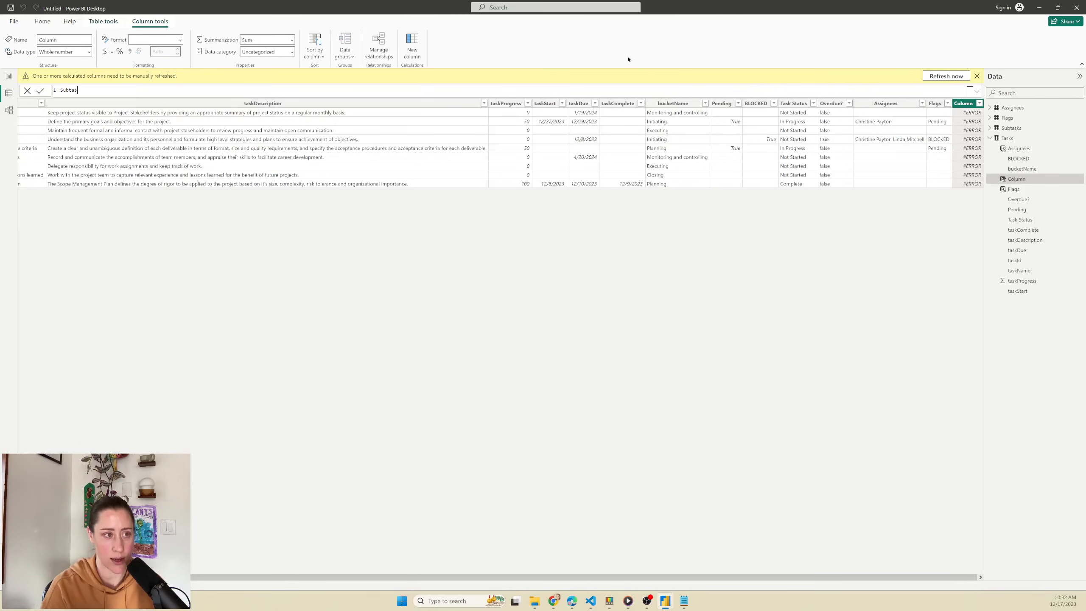
{"action": "type", "text": "ks ="}
{"action": "key", "text": "shift+Return"}
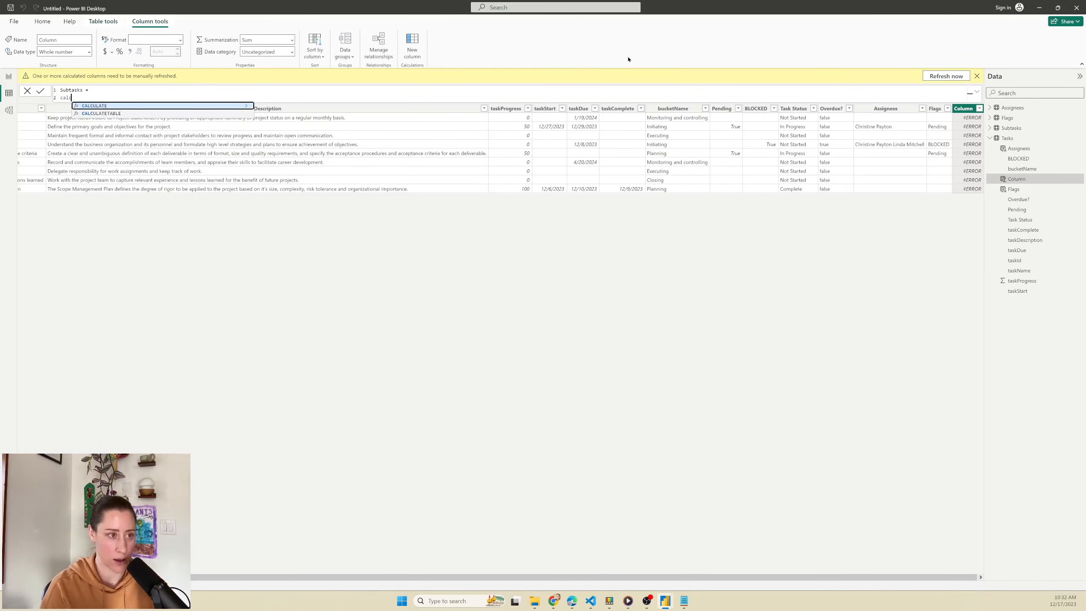
Begin the Subtasks formula with CALCULATE, nesting CONCATENATEX with the Subtasks table as its first argument, each on its own line.
{"action": "type", "text": "CALCULATE("}
{"action": "key", "text": "shift+Return"}
{"action": "type", "text": "concat"}
{"action": "key", "text": "Down"}
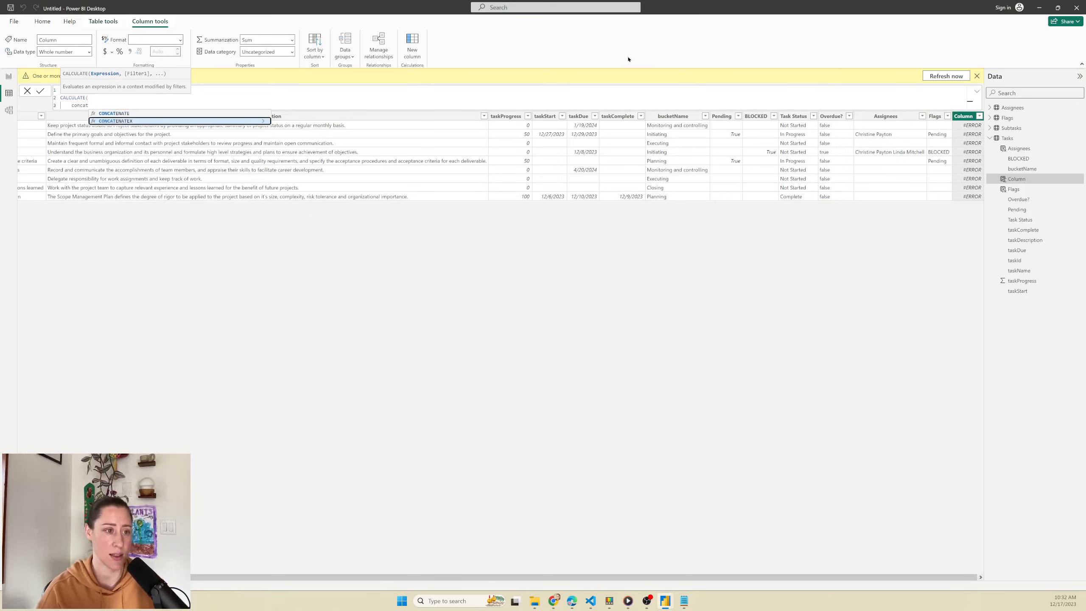
{"action": "key", "text": "Tab"}
{"action": "key", "text": "shift+Return"}
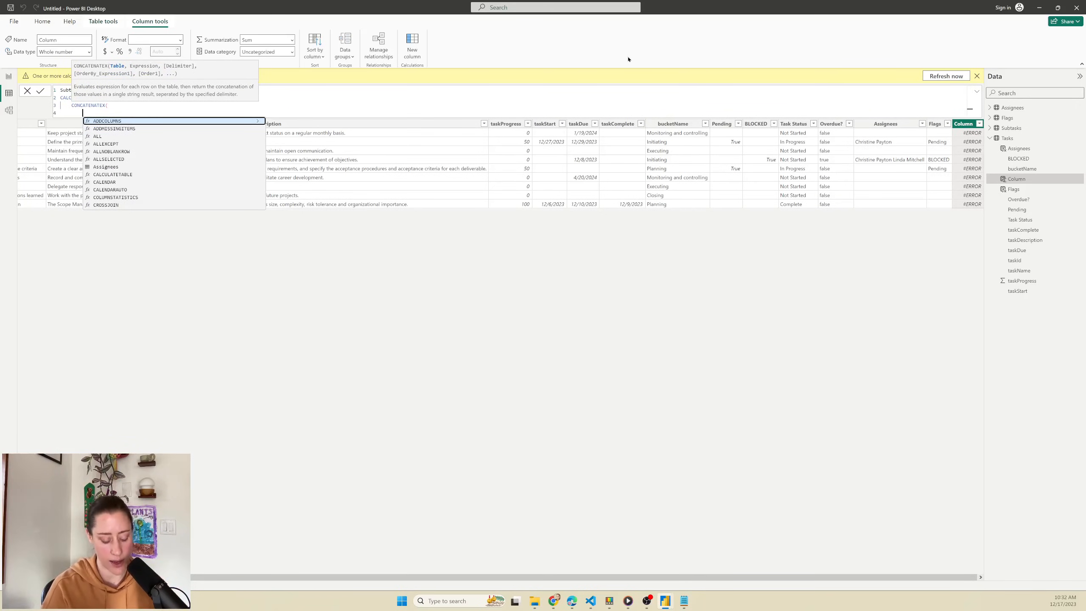
{"action": "type", "text": "Subtasks,"}
{"action": "key", "text": "shift+Return"}
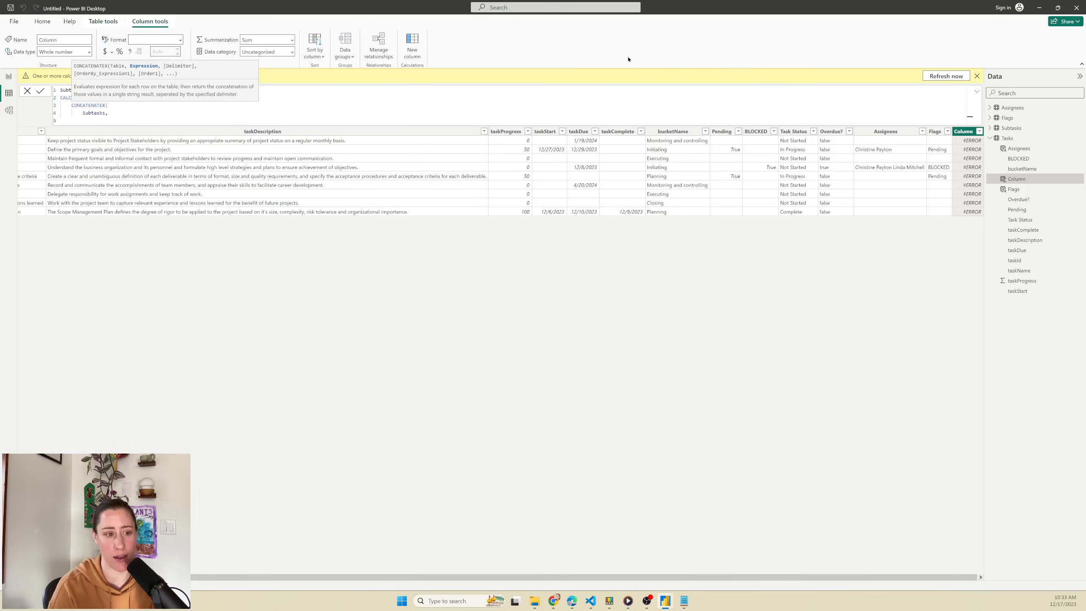
Start the CONCATENATEX expression with an IF function whose condition is Subtasks[isChecked] = "true".
{"action": "type", "text": "IF(isc"}
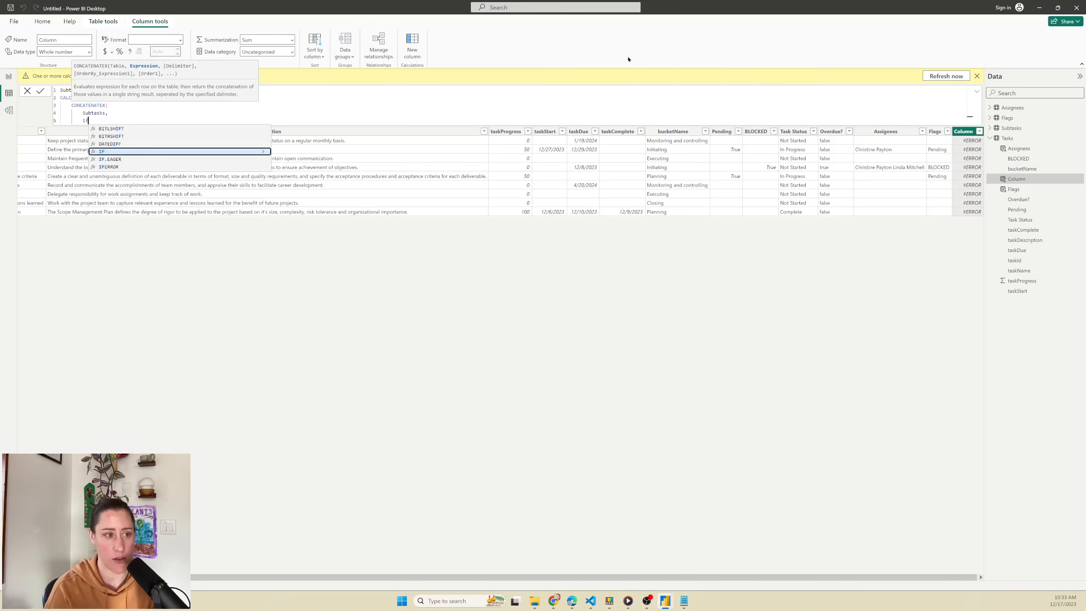
{"action": "type", "text": "h"}
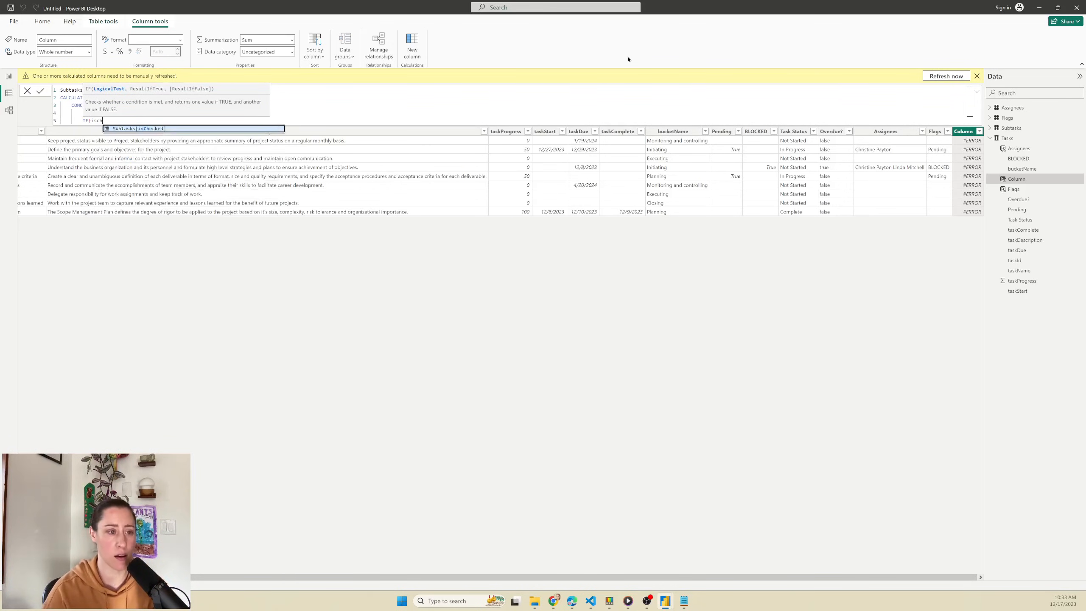
{"action": "key", "text": "Tab"}
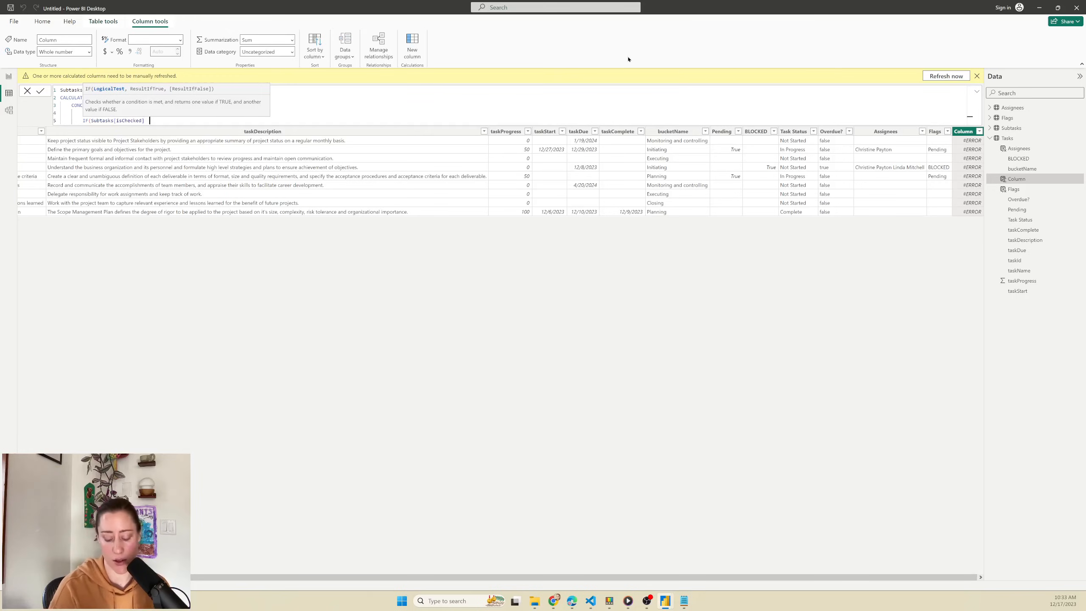
{"action": "type", "text": "= \"true\""}
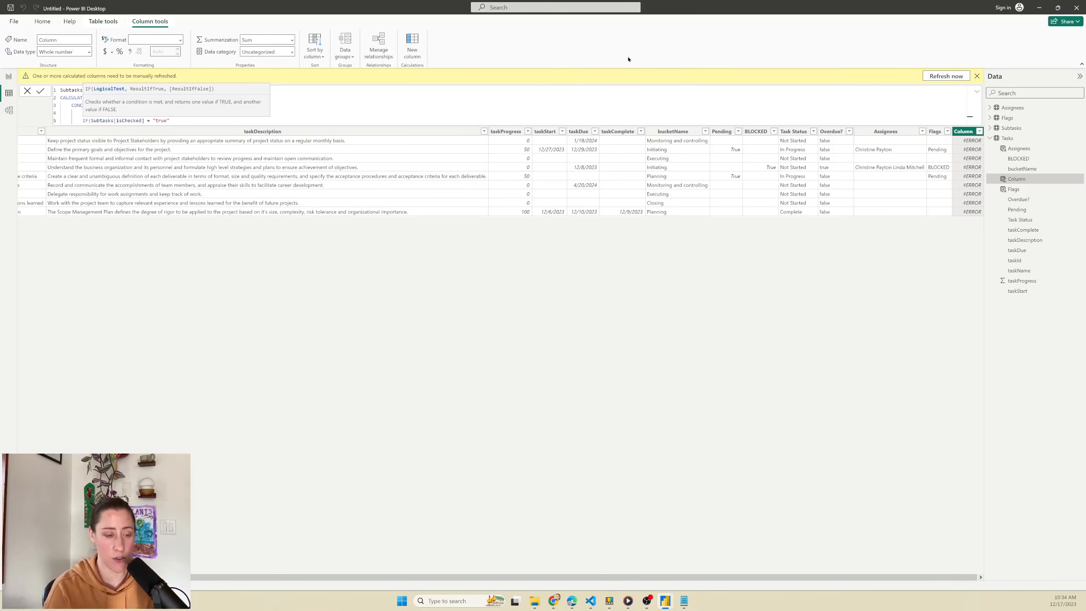
{"action": "type", "text": ", "}
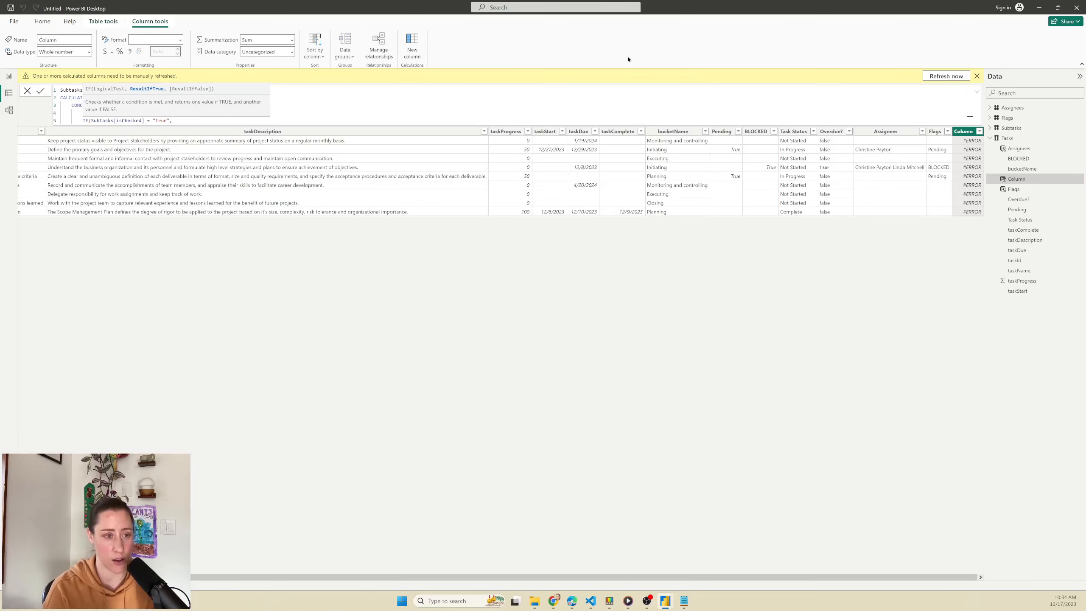
Give the IF the true result UNICHAR(10003) & " ", ending with a comma for its false result.
{"action": "type", "text": "un"}
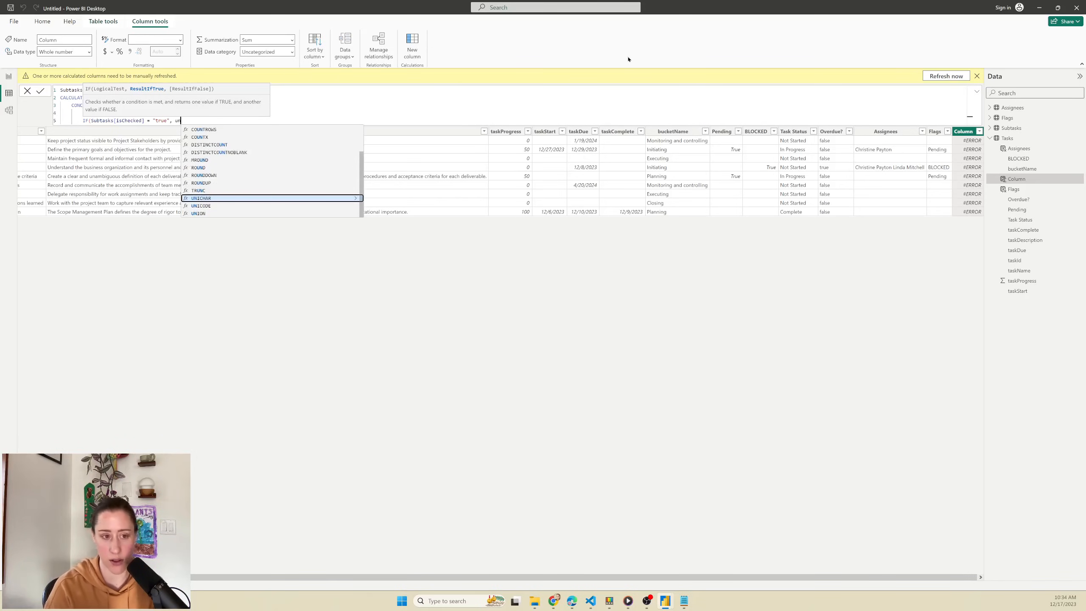
{"action": "key", "text": "Tab"}
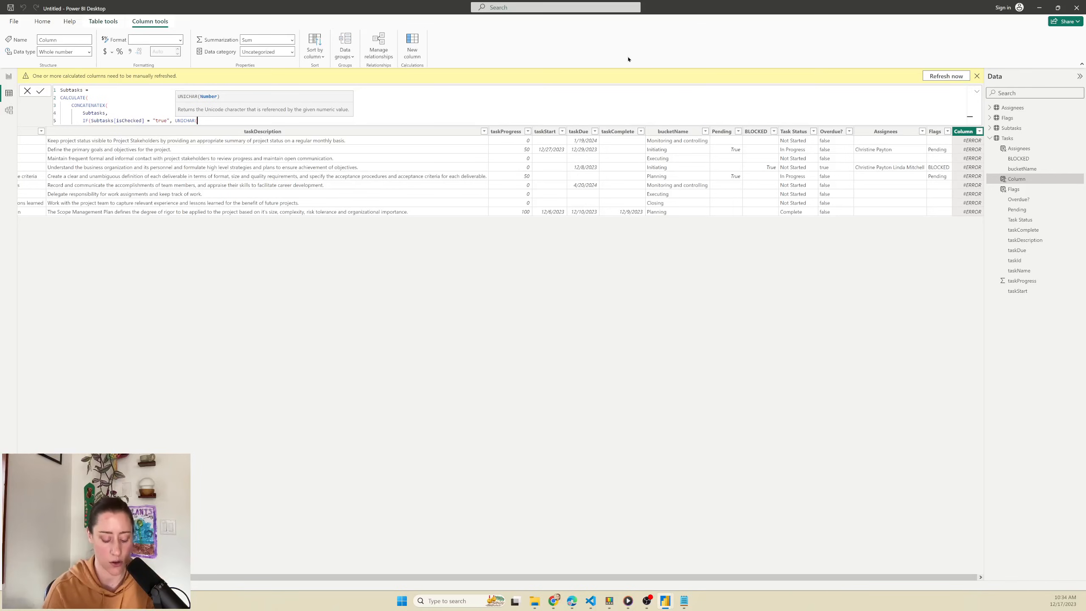
{"action": "type", "text": "10003)"}
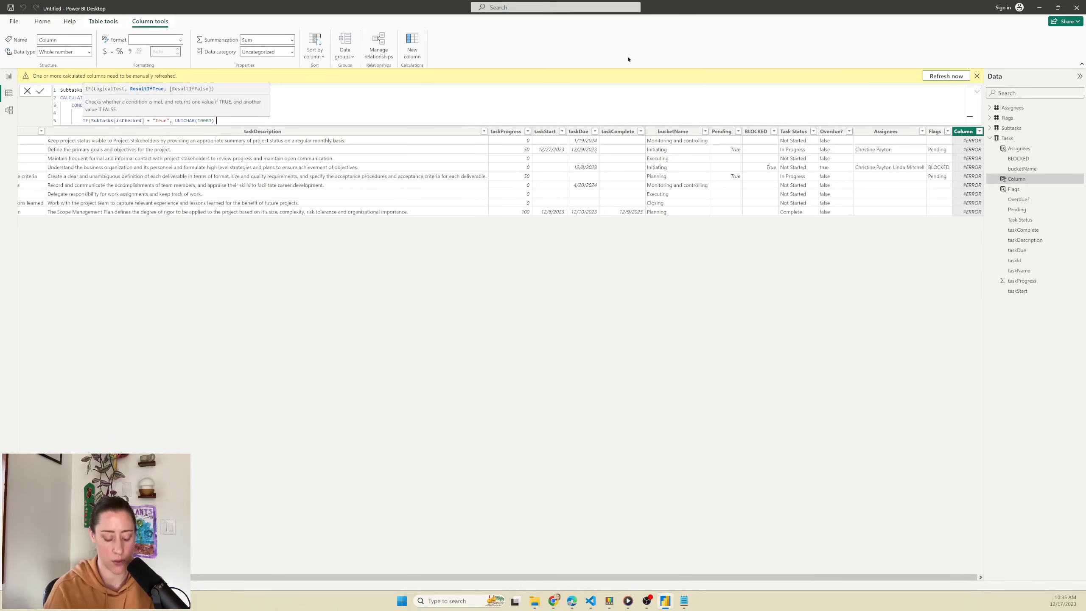
{"action": "type", "text": "& \" \""}
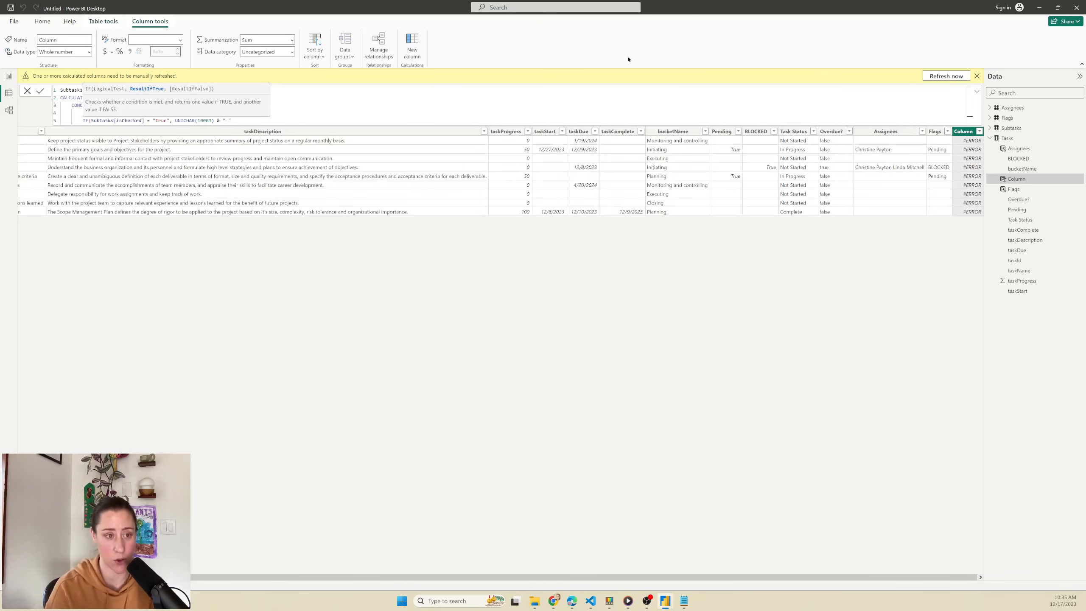
{"action": "type", "text": ","}
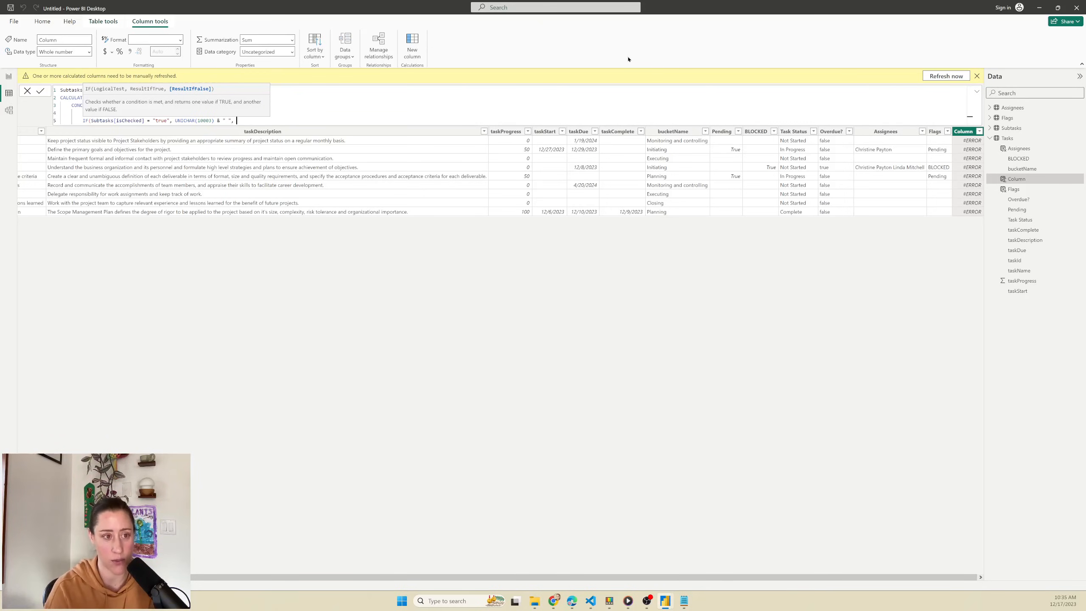
Set the IF's false result to UNICHAR(11034) joined with a string of three spaces, and close the IF.
{"action": "type", "text": "UNICHAR(11"}
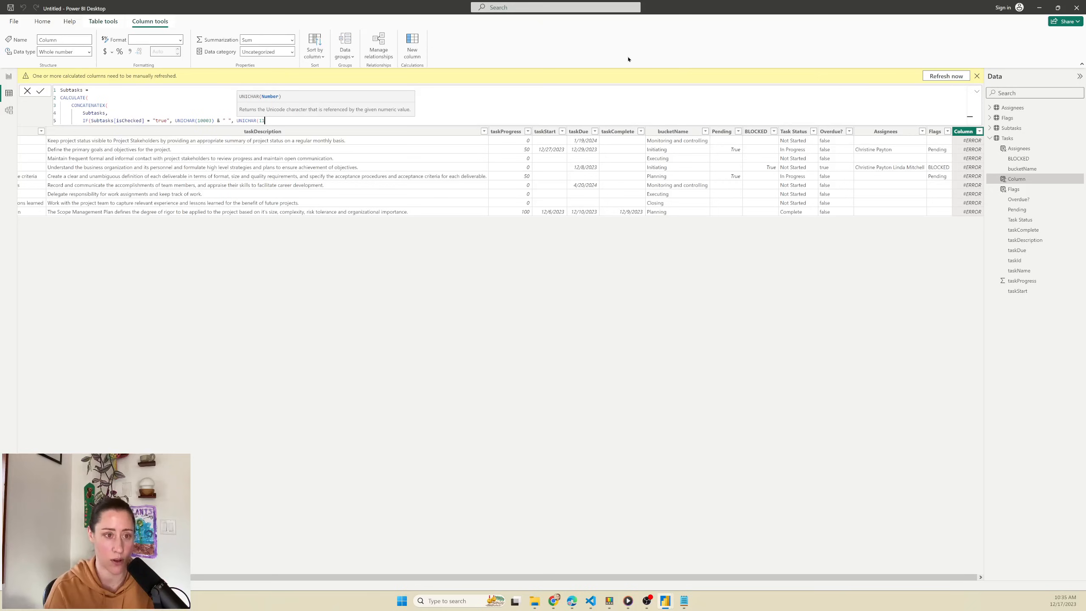
{"action": "type", "text": "034"}
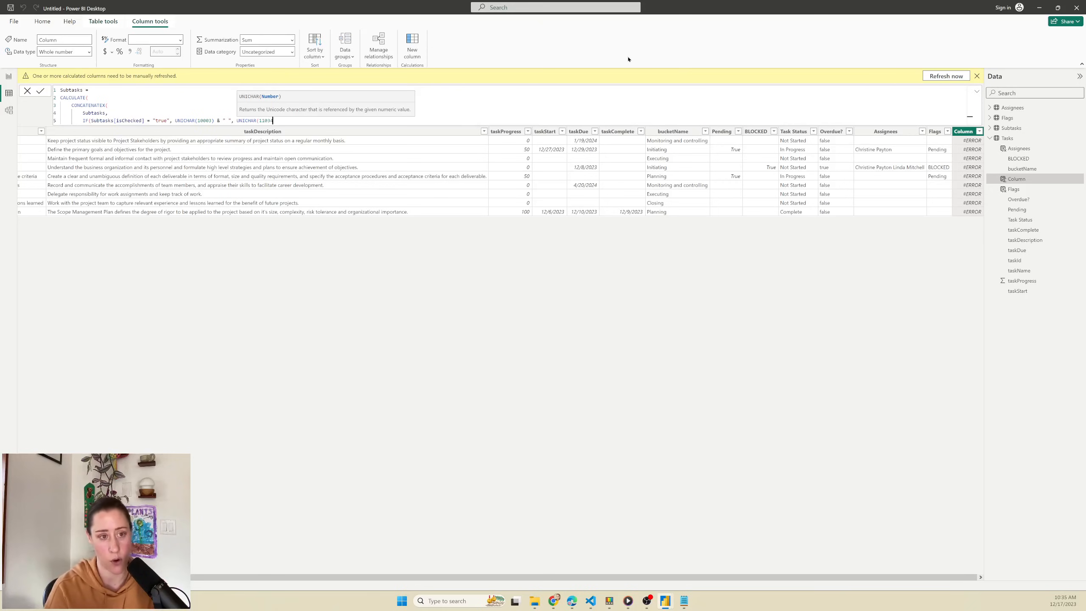
{"action": "type", "text": ") & \" "}
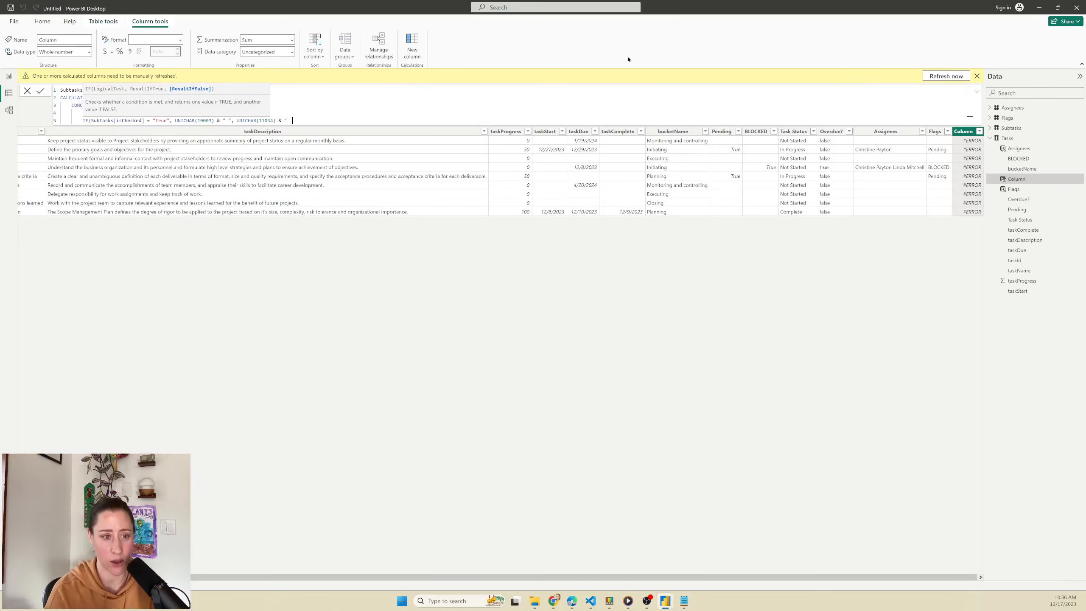
{"action": "type", "text": "  \""}
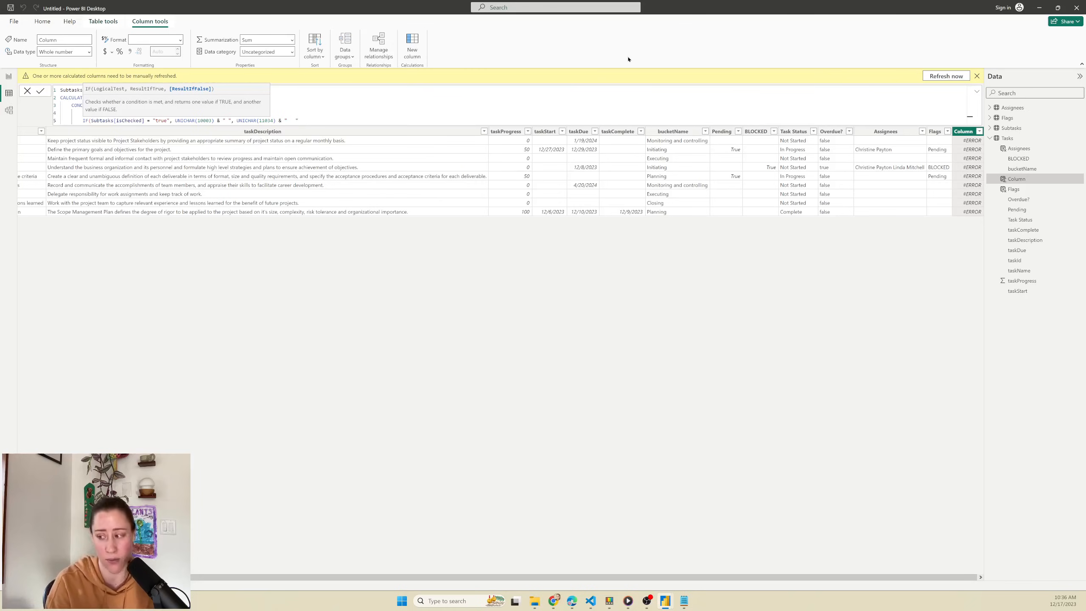
{"action": "type", "text": ")"}
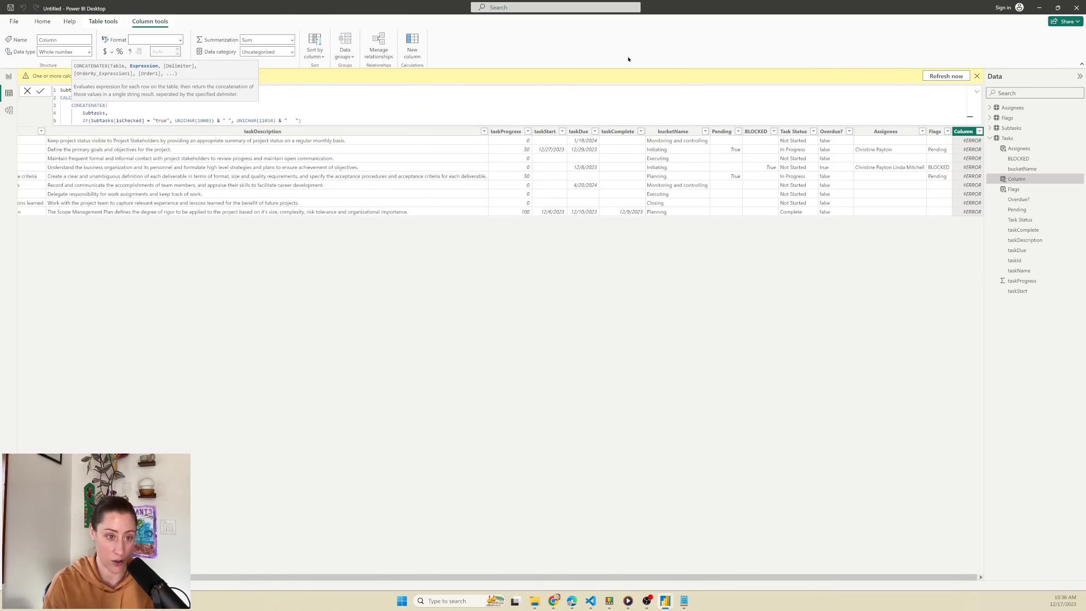
Append & Subtasks[title] after the IF expression, followed by a comma and a new line.
{"action": "type", "text": "& subt"}
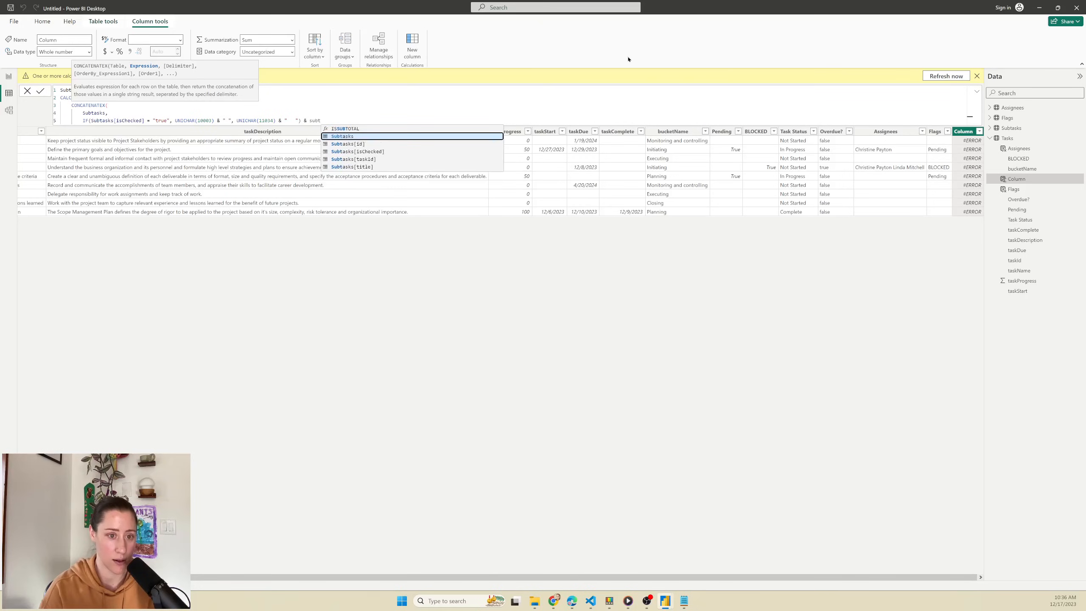
{"action": "key", "text": "Down"}
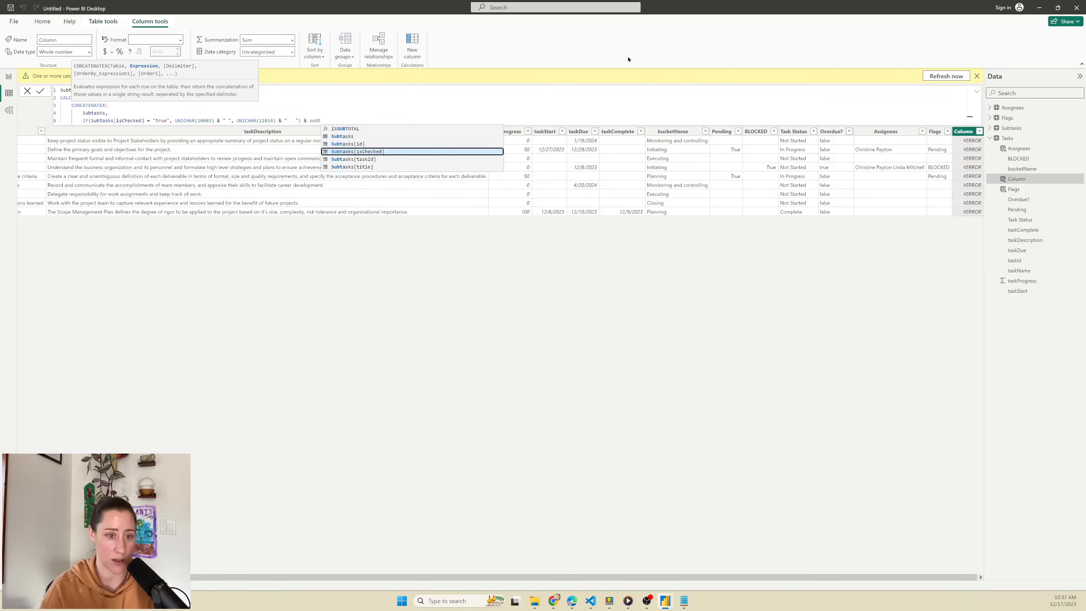
{"action": "key", "text": "Down"}
{"action": "key", "text": "Down"}
{"action": "key", "text": "Tab"}
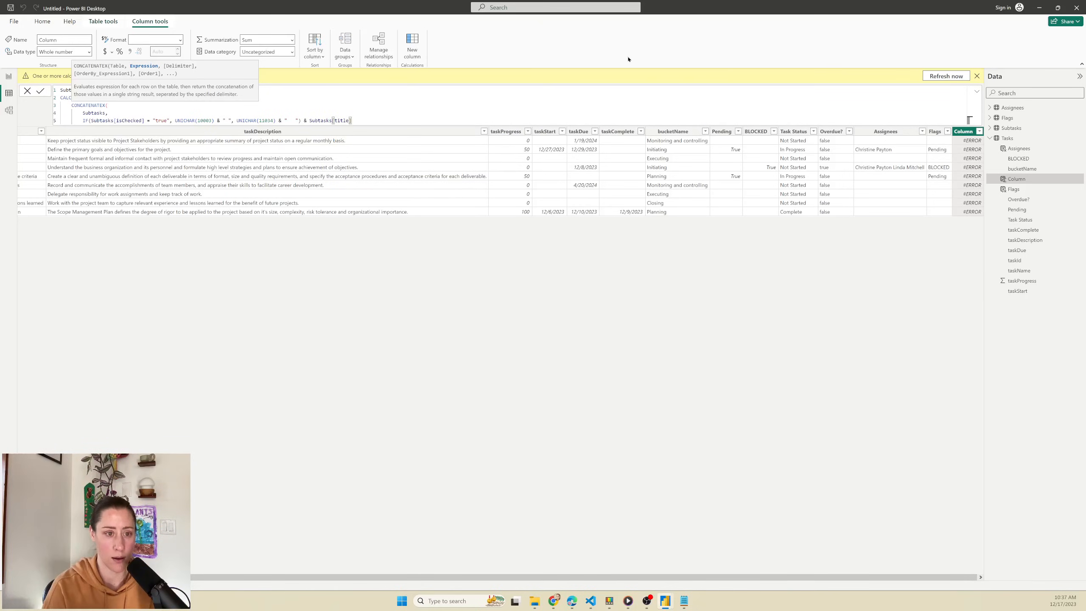
{"action": "type", "text": ","}
{"action": "key", "text": "shift+Return"}
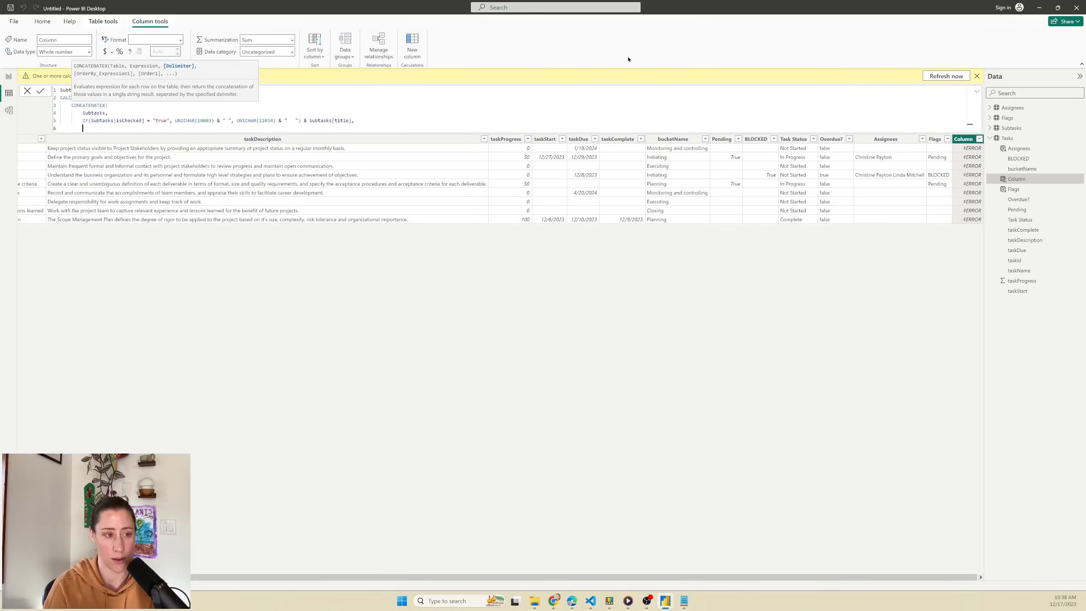
Use UNICHAR(10) as the CONCATENATEX delimiter, followed by a comma and a new line.
{"action": "type", "text": "uni"}
{"action": "key", "text": "Tab"}
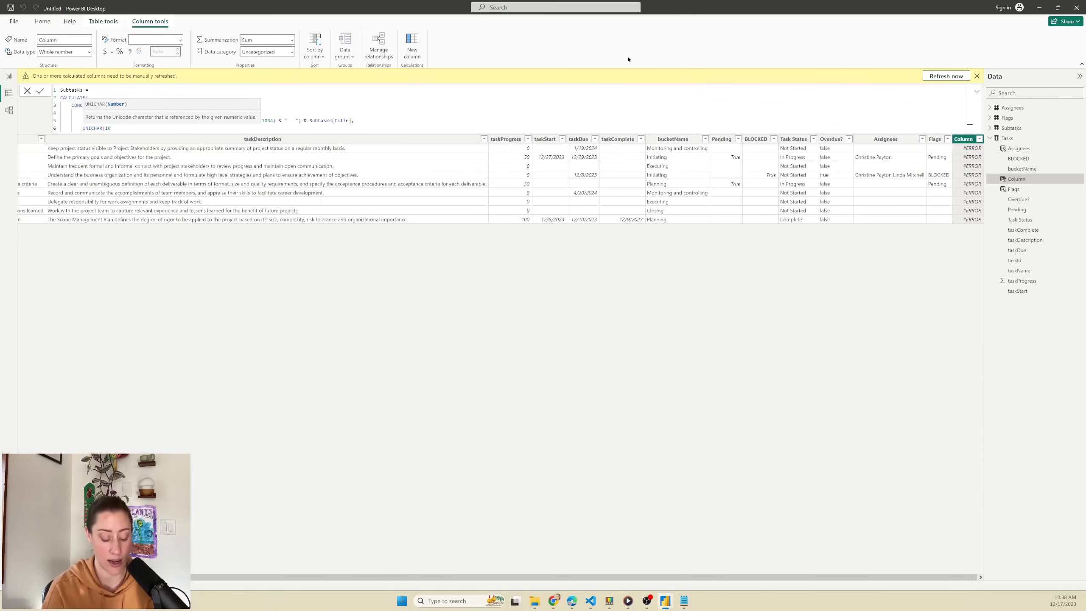
{"action": "type", "text": "10)"}
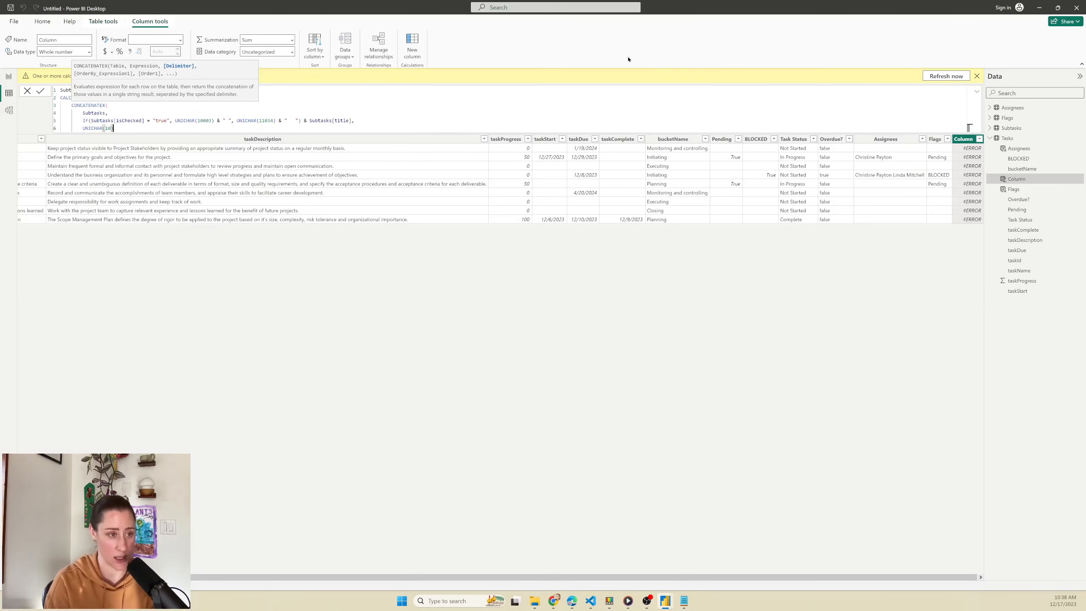
{"action": "type", "text": ","}
{"action": "key", "text": "Return"}
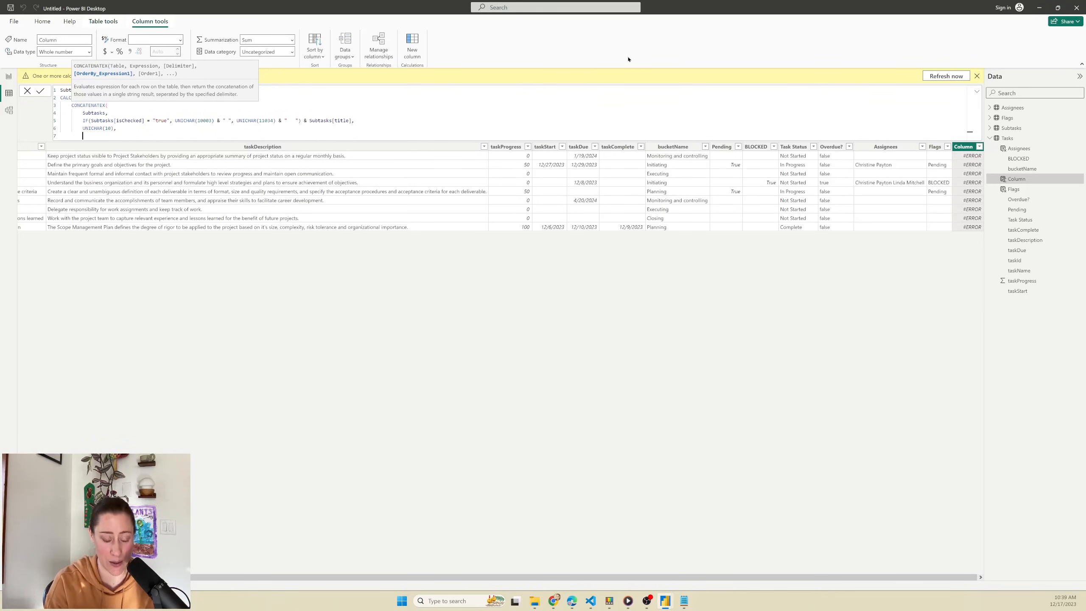
Order the concatenated values by Subtasks[title] with ASC, placing each argument on its own line.
{"action": "type", "text": "subt"}
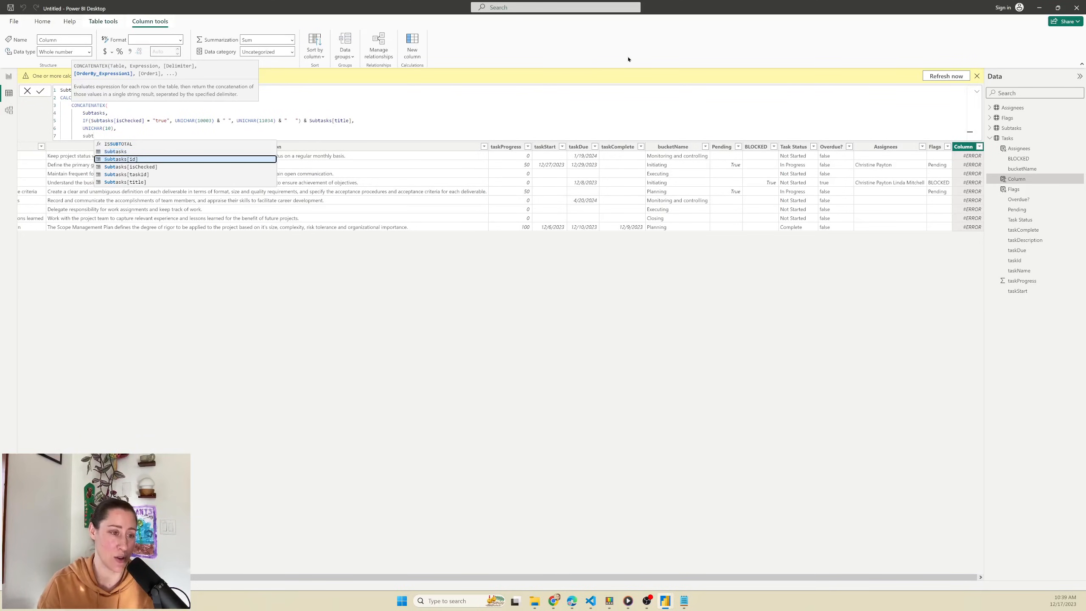
{"action": "key", "text": "Down"}
{"action": "key", "text": "Down"}
{"action": "key", "text": "Down"}
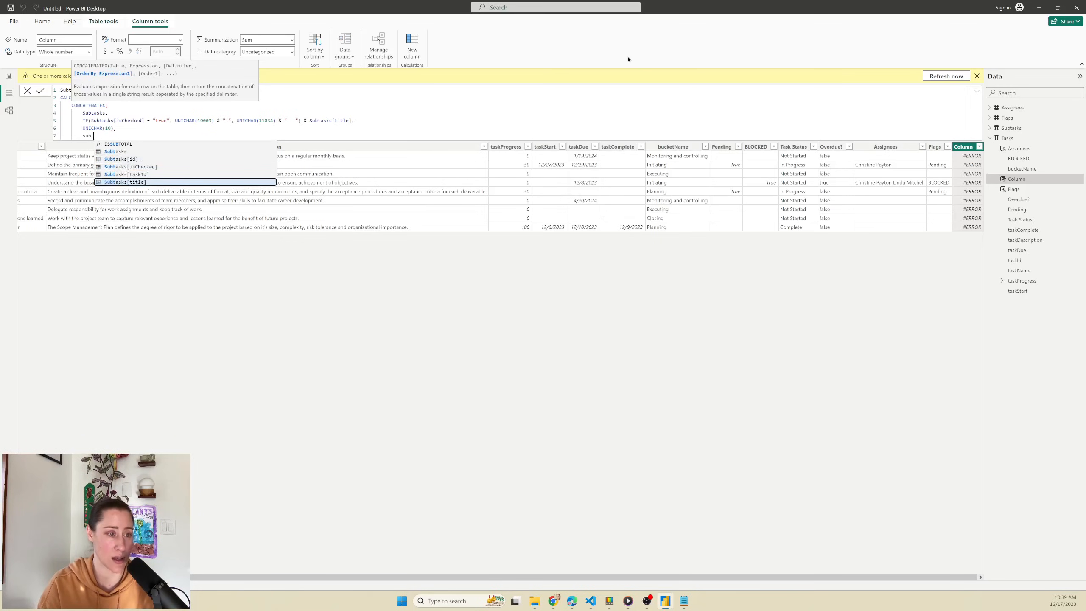
{"action": "key", "text": "Tab"}
{"action": "type", "text": ","}
{"action": "key", "text": "Return"}
{"action": "type", "text": "ASC"}
Close CONCATENATEX and CALCULATE with parentheses on separate lines and commit the Subtasks column formula.
{"action": "key", "text": "Return"}
{"action": "type", "text": ")"}
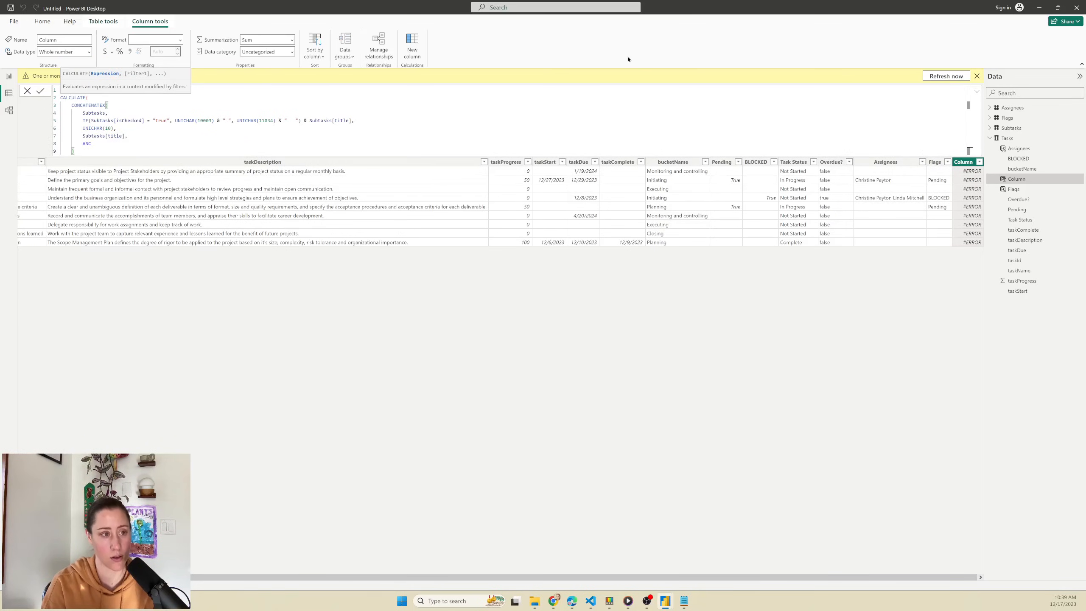
{"action": "key", "text": "Return"}
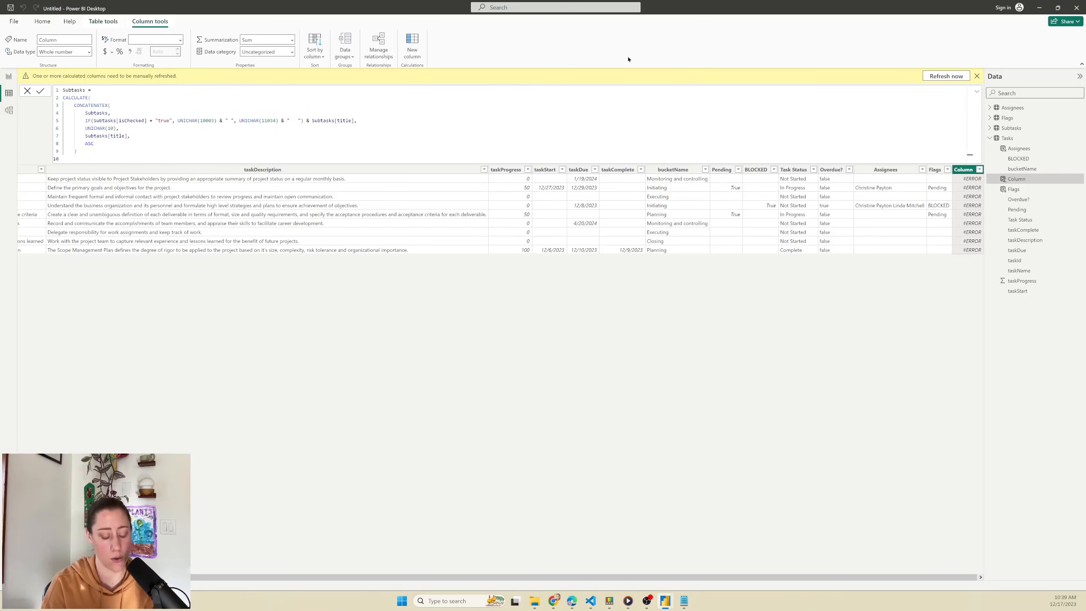
{"action": "type", "text": ")"}
{"action": "key", "text": "Return"}
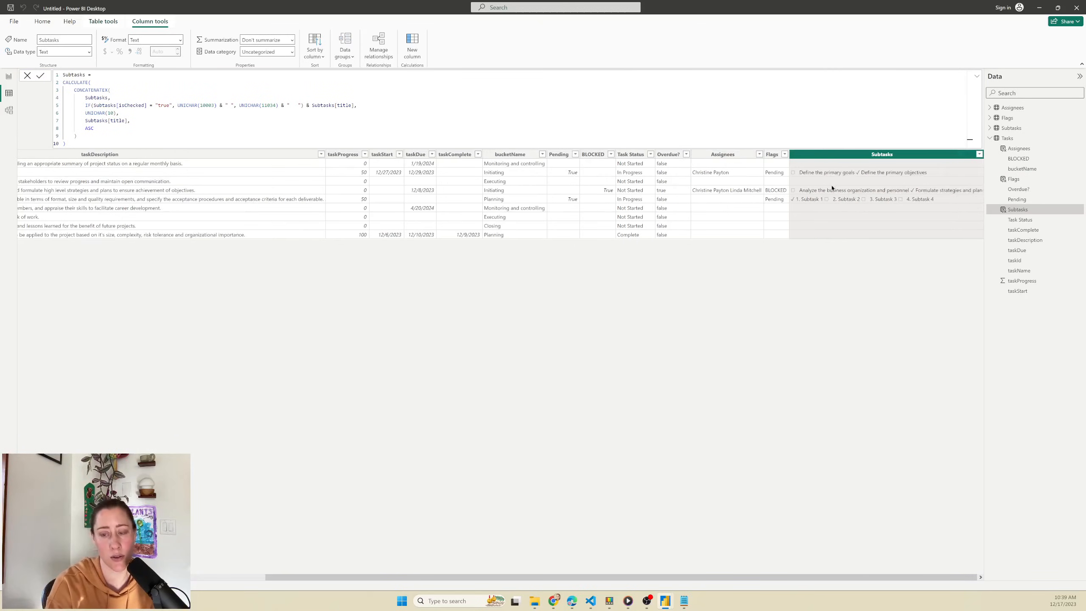
In the report view, add the Tasks table's Subtasks column to the table visual right after taskName and narrow it.
{"action": "left_click", "coordinate": [9, 76]}
{"action": "left_click_drag", "start_coordinate": [1051, 250], "coordinate": [964, 230]}
{"action": "scroll", "coordinate": [281, 350], "scroll_direction": "up", "scroll_amount": 2}
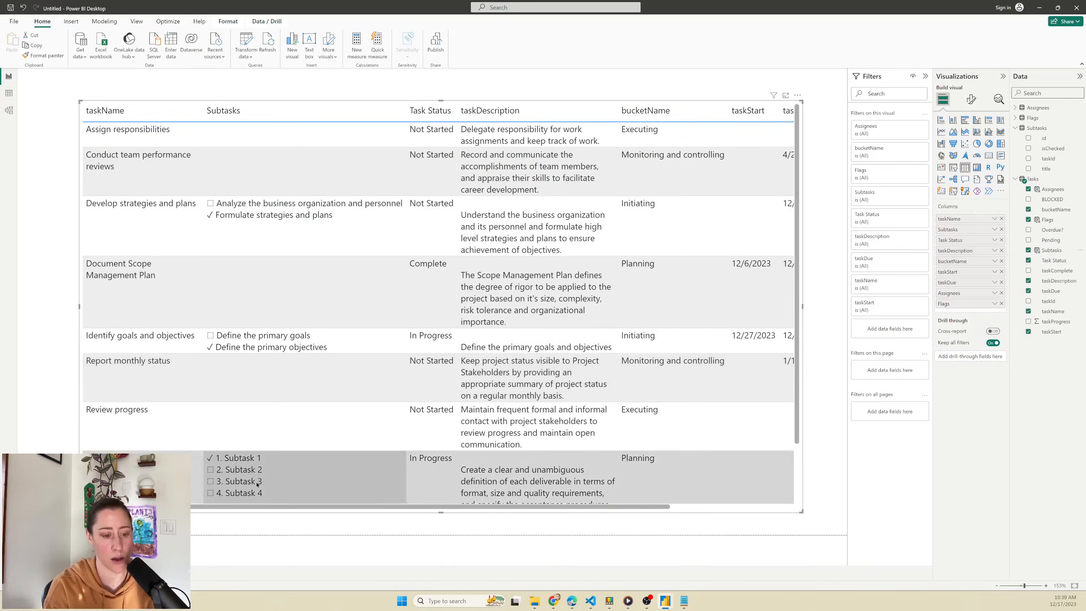
{"action": "scroll", "coordinate": [210, 417], "scroll_direction": "down", "scroll_amount": 1}
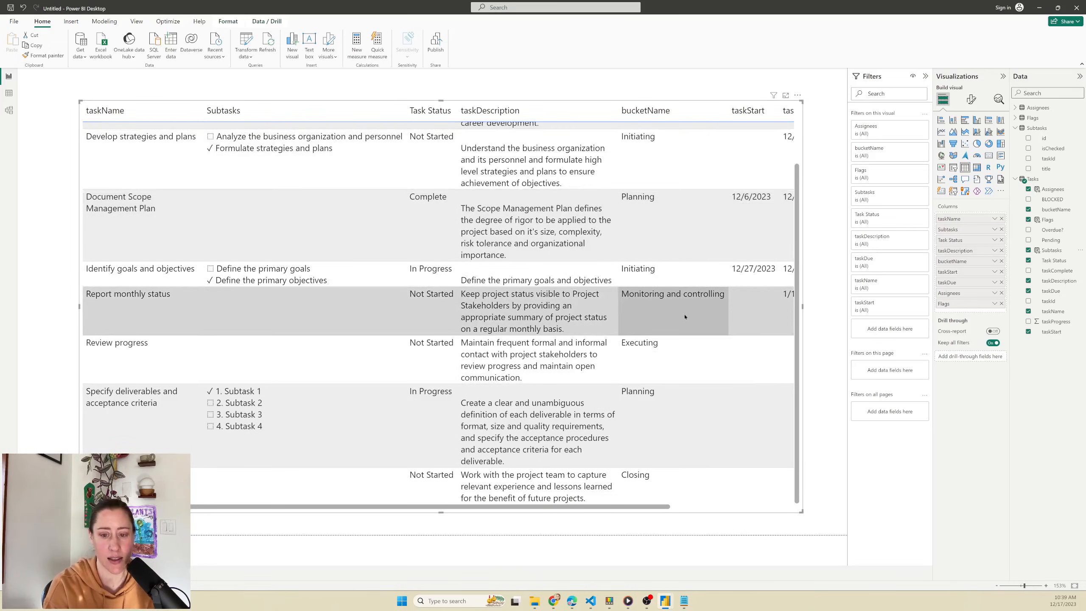
{"action": "left_click_drag", "start_coordinate": [407, 111], "coordinate": [316, 124]}
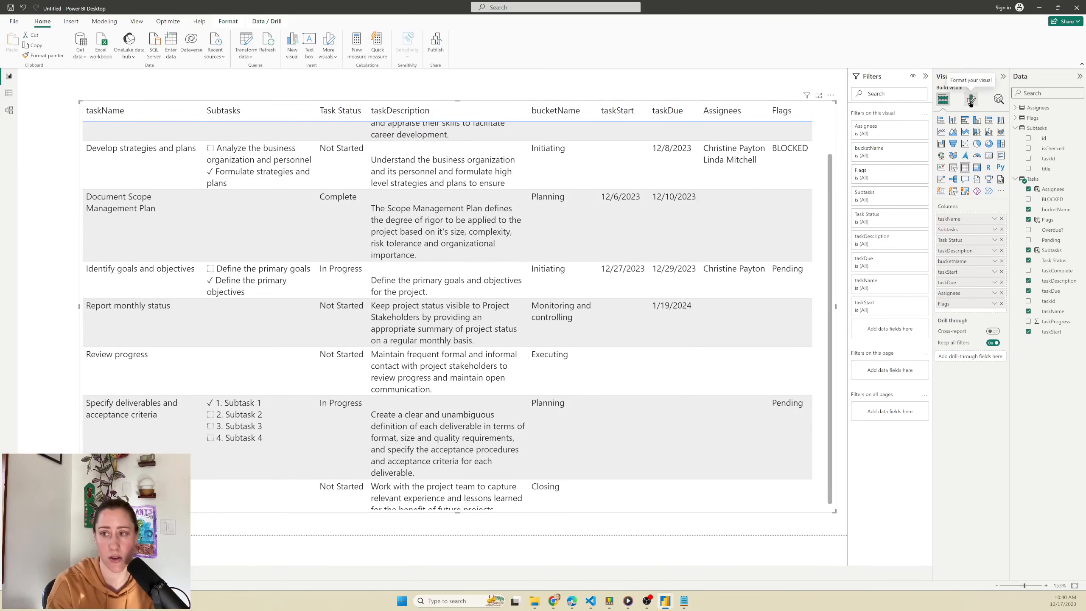
Apply the Minimal style preset to the table visual.
{"action": "left_click", "coordinate": [971, 100]}
{"action": "left_click", "coordinate": [957, 157]}
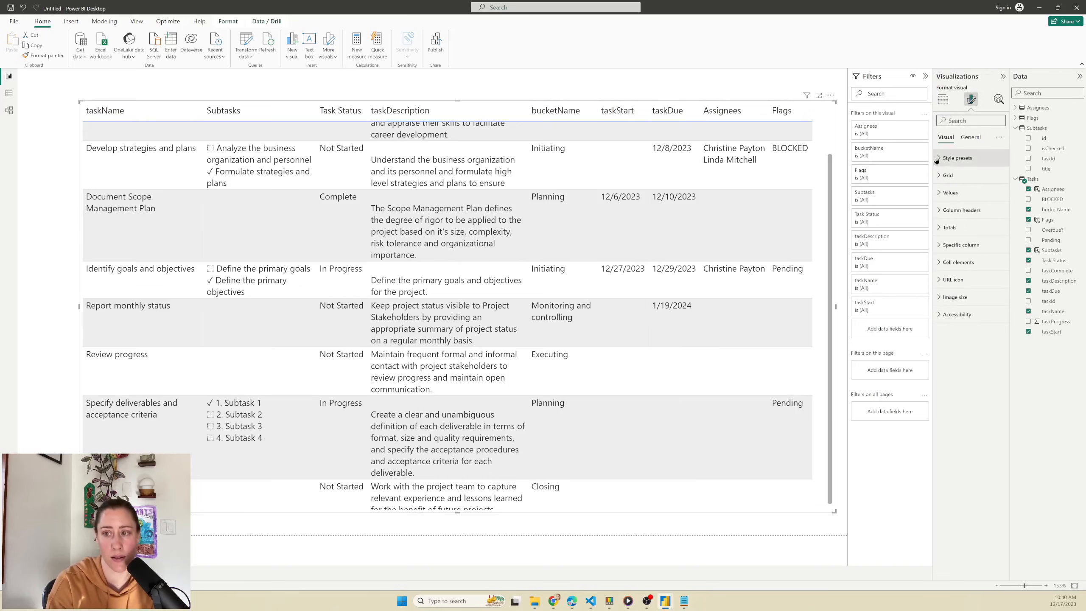
{"action": "left_click", "coordinate": [987, 178]}
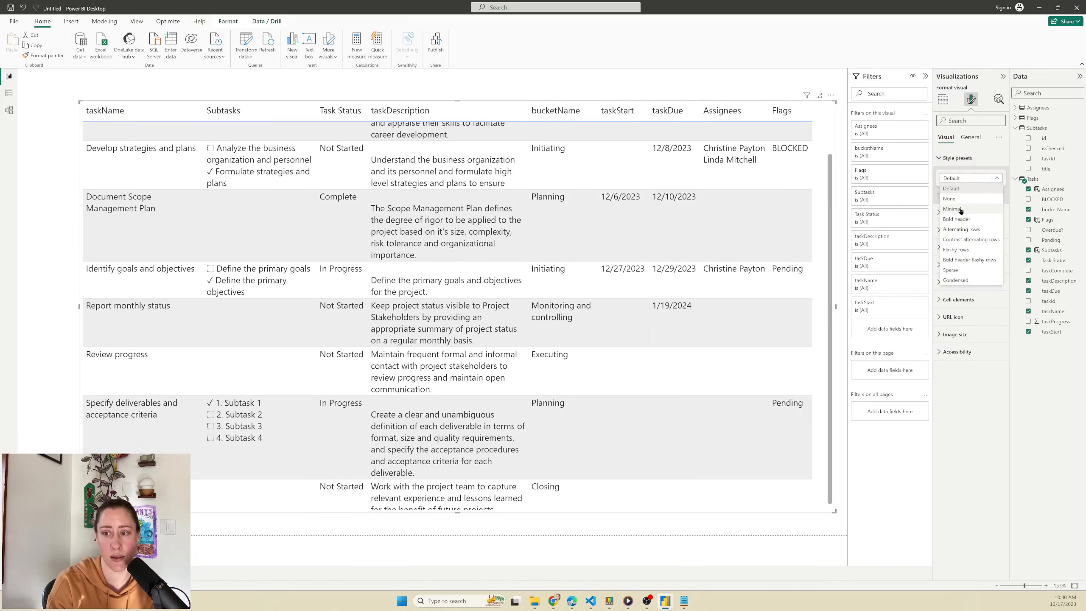
{"action": "left_click", "coordinate": [960, 212]}
{"action": "scroll", "coordinate": [689, 281], "scroll_direction": "up", "scroll_amount": 2}
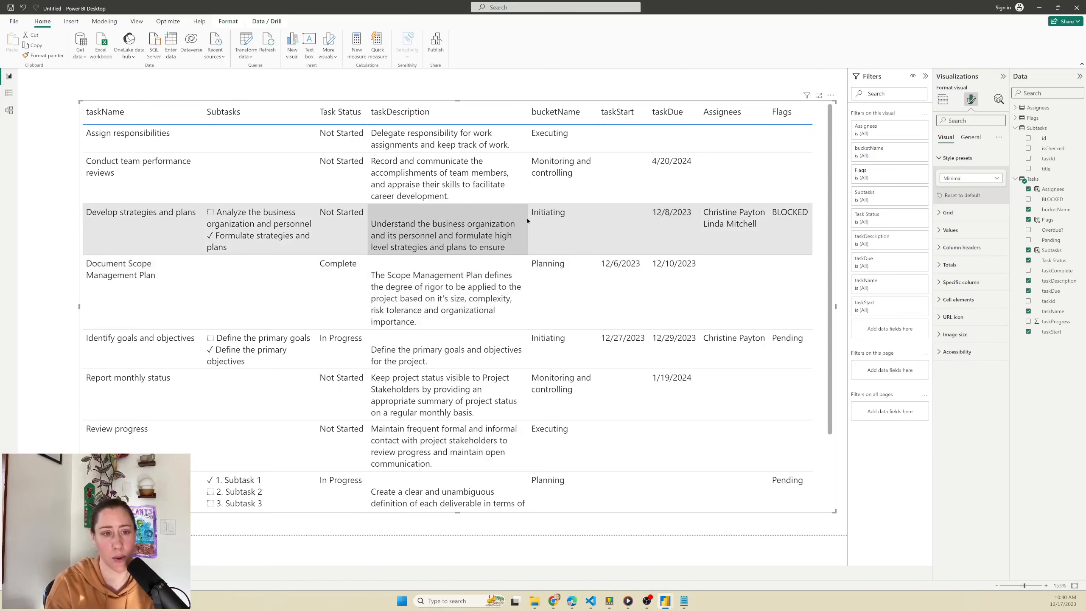
Set up icon conditional formatting on Task Status with the five-circle style and remove the two partially filled quarter-circle rules.
{"action": "left_click", "coordinate": [942, 99]}
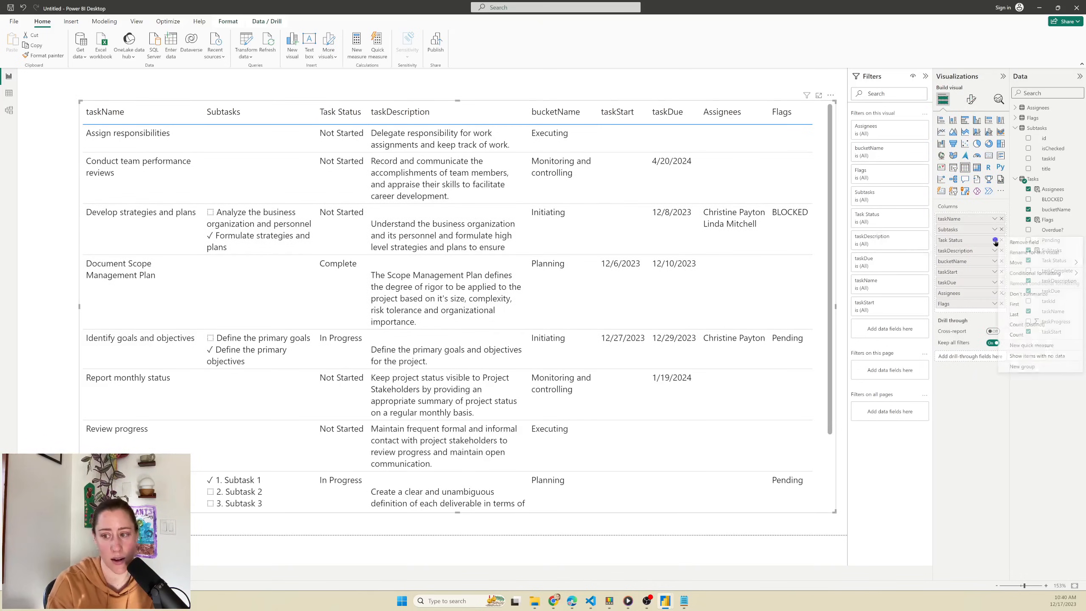
{"action": "left_click", "coordinate": [994, 241]}
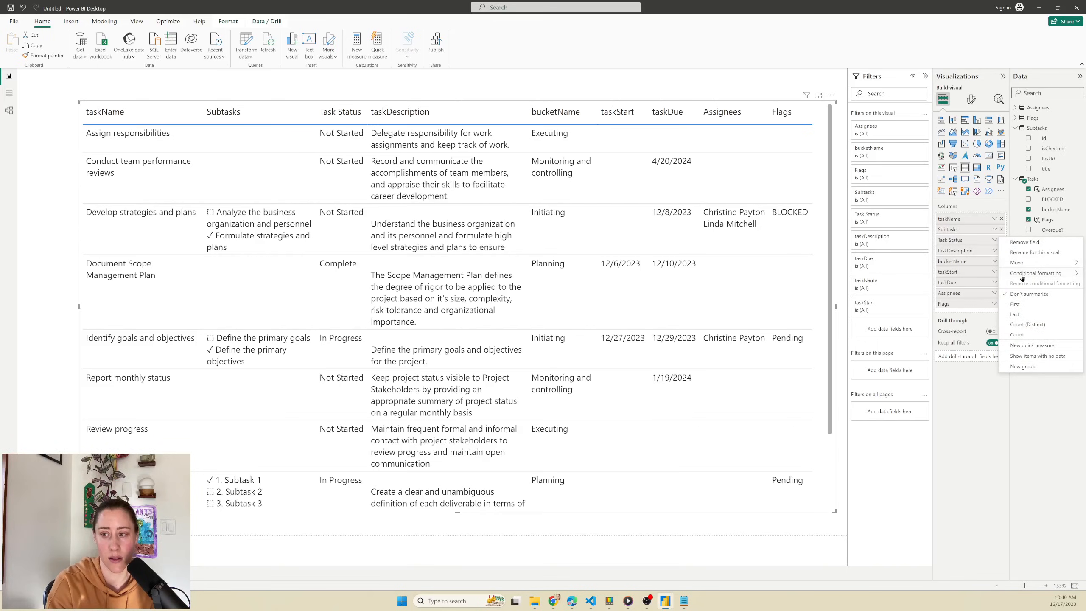
{"action": "mouse_move", "coordinate": [1022, 274]}
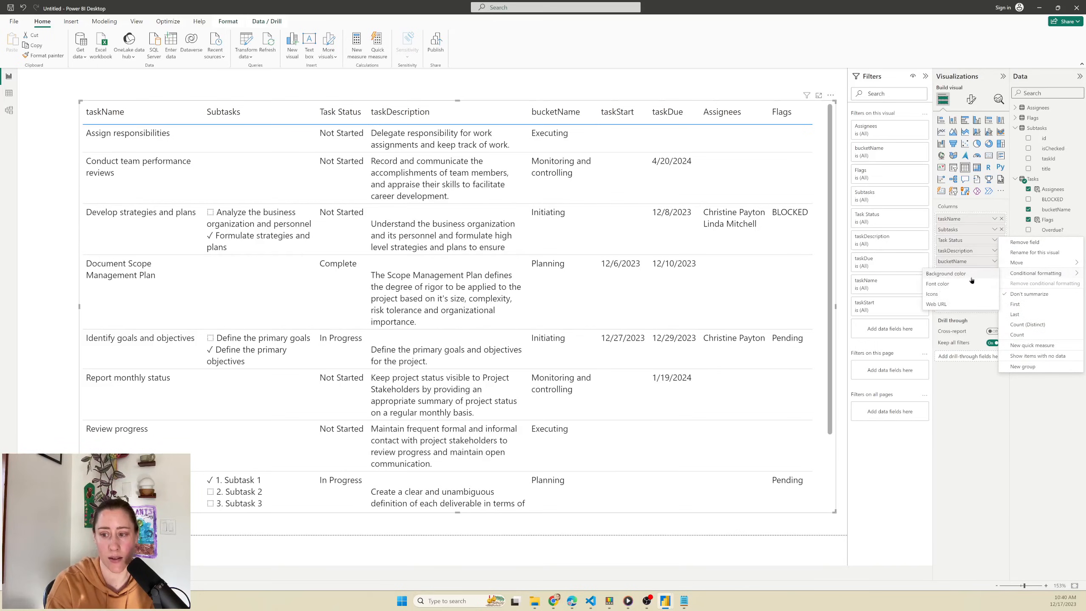
{"action": "left_click", "coordinate": [954, 295]}
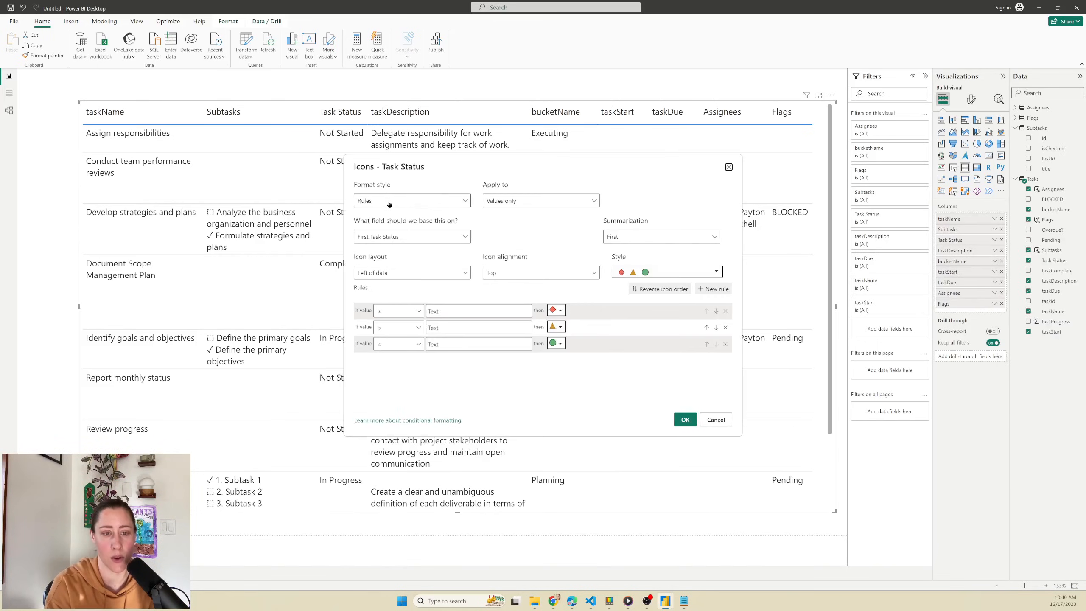
{"action": "left_click", "coordinate": [690, 272]}
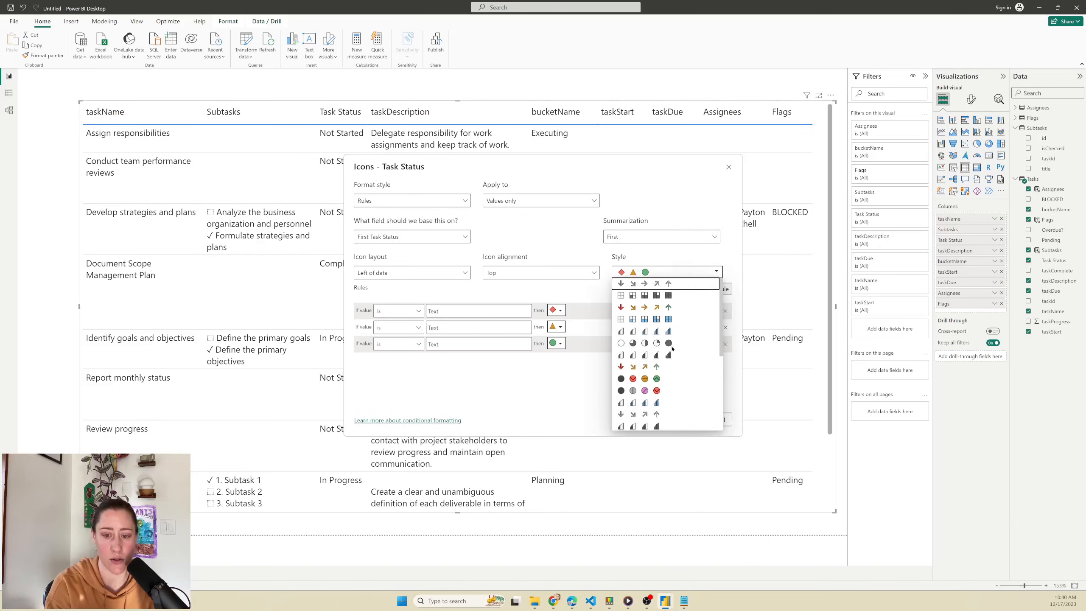
{"action": "left_click", "coordinate": [645, 345]}
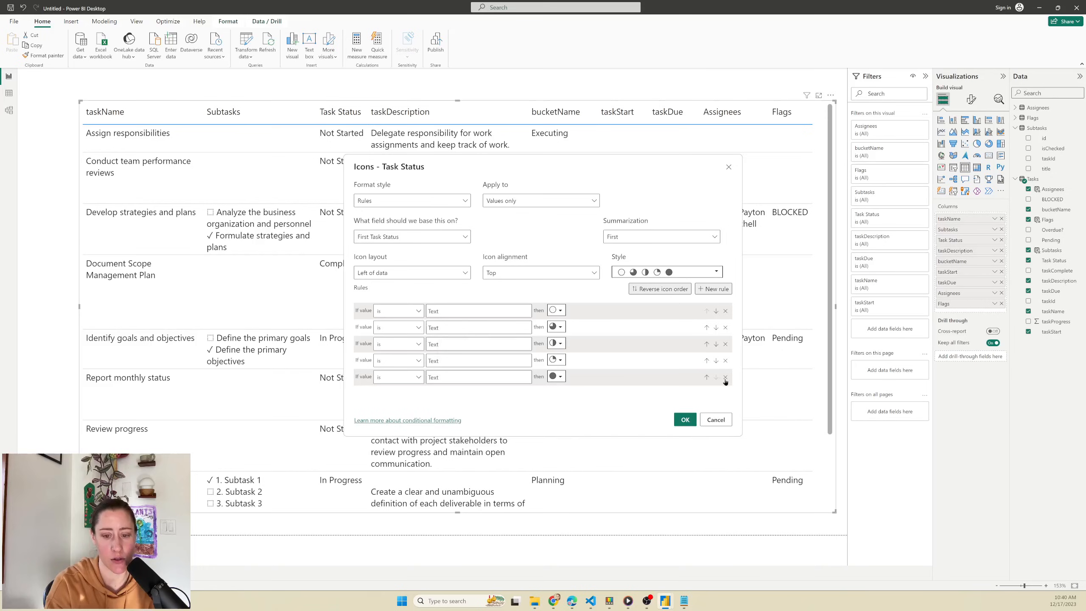
{"action": "left_click", "coordinate": [726, 361]}
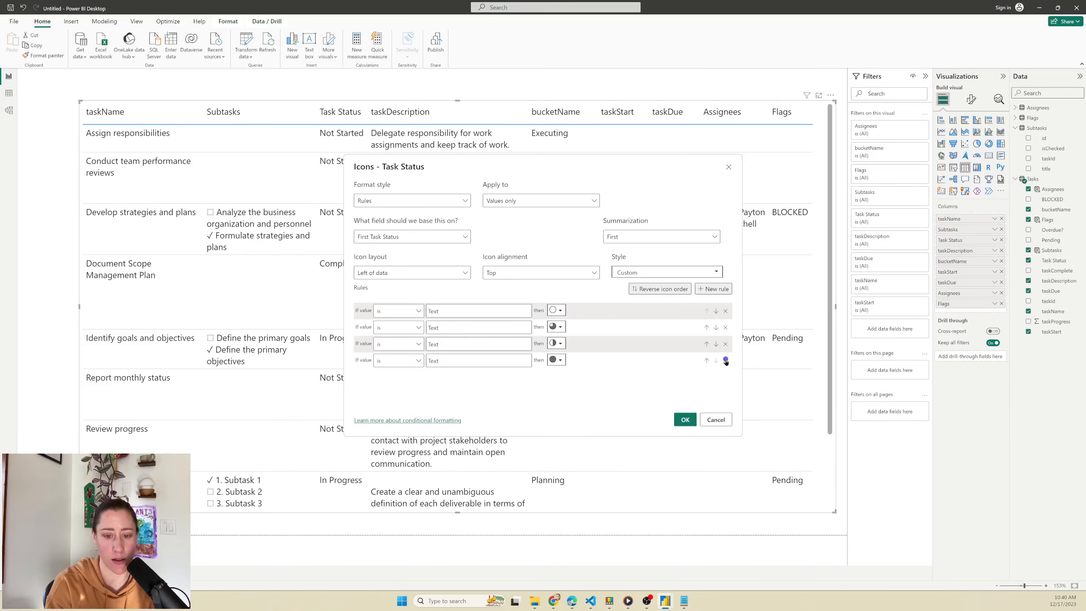
{"action": "left_click", "coordinate": [725, 328]}
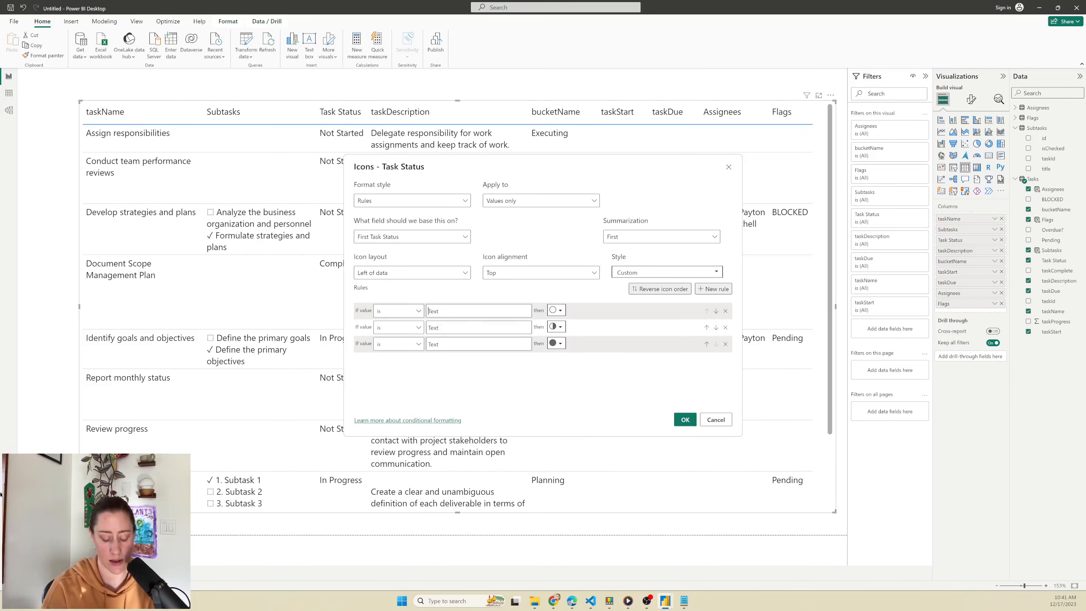
Assign the empty circle to Not Started, the half-filled circle to In Progress and the filled circle to Complete, and apply the icon rules.
{"action": "type", "text": "Not Started"}
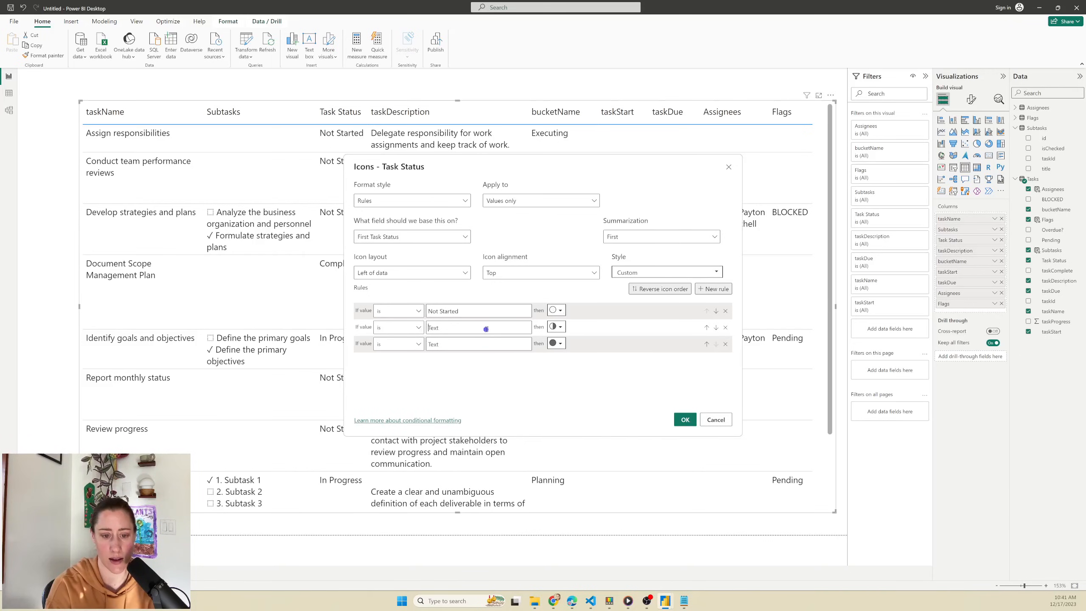
{"action": "type", "text": "In P"}
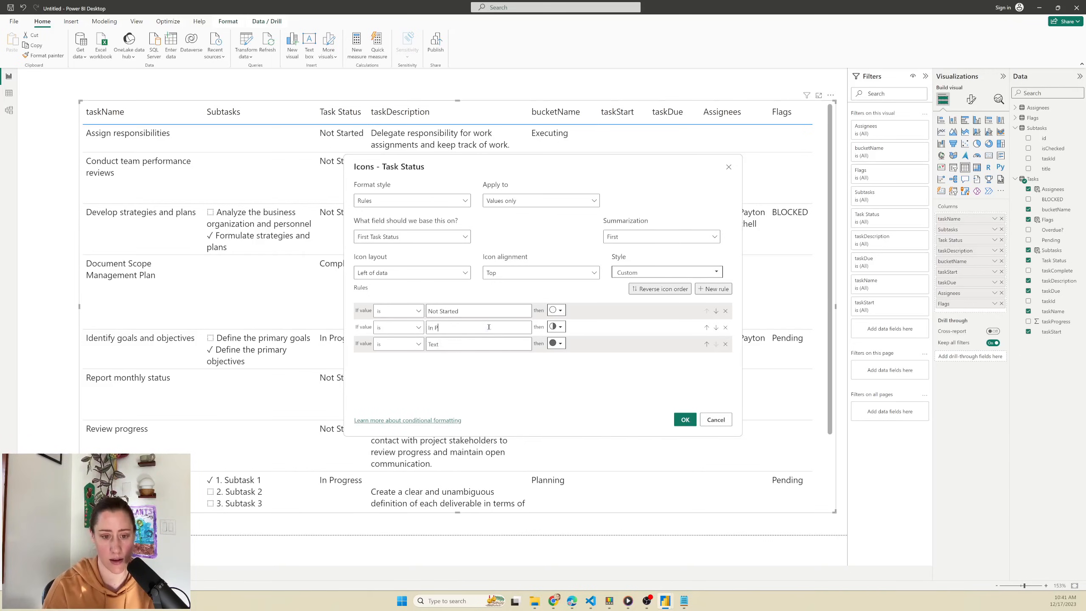
{"action": "type", "text": "rogress"}
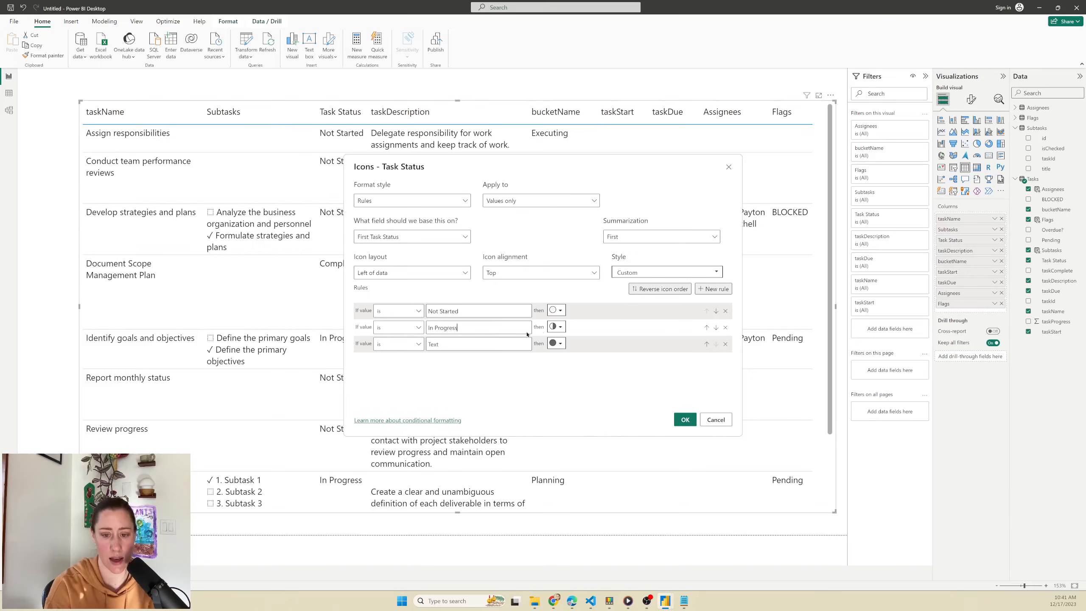
{"action": "left_click", "coordinate": [466, 344]}
{"action": "type", "text": "Complete"}
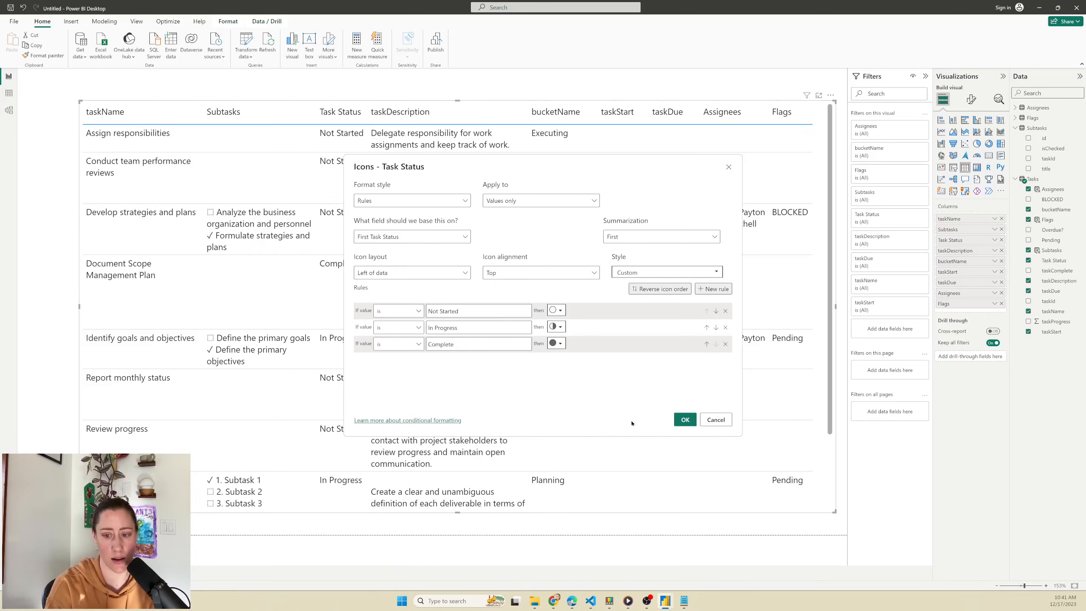
{"action": "left_click", "coordinate": [684, 420]}
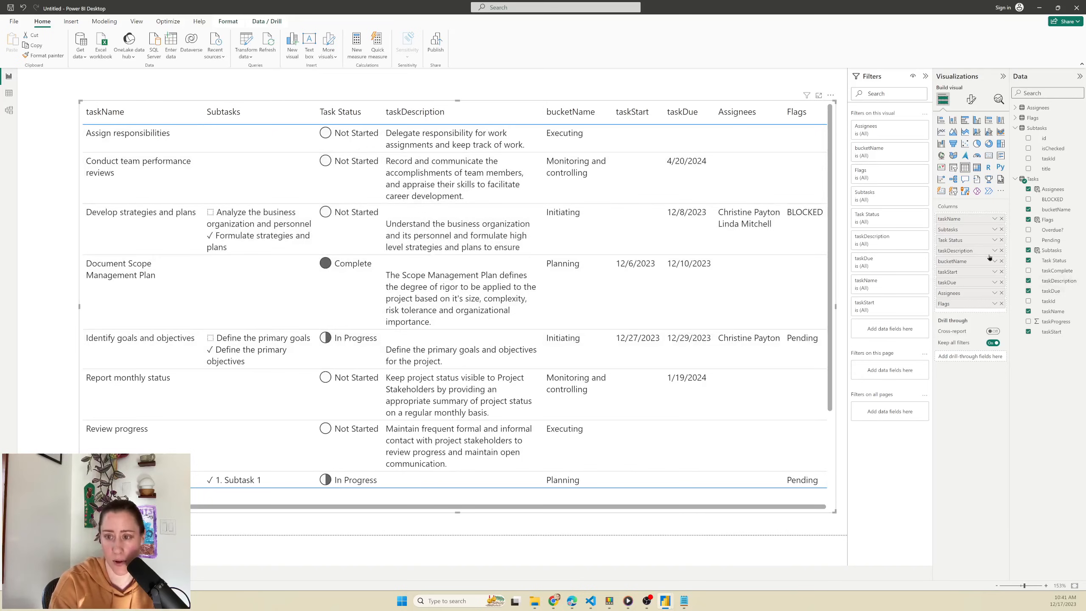
Set up font color conditional formatting on taskDue with the Rules format style, based on the Tasks table's Overdue? field.
{"action": "left_click", "coordinate": [995, 283]}
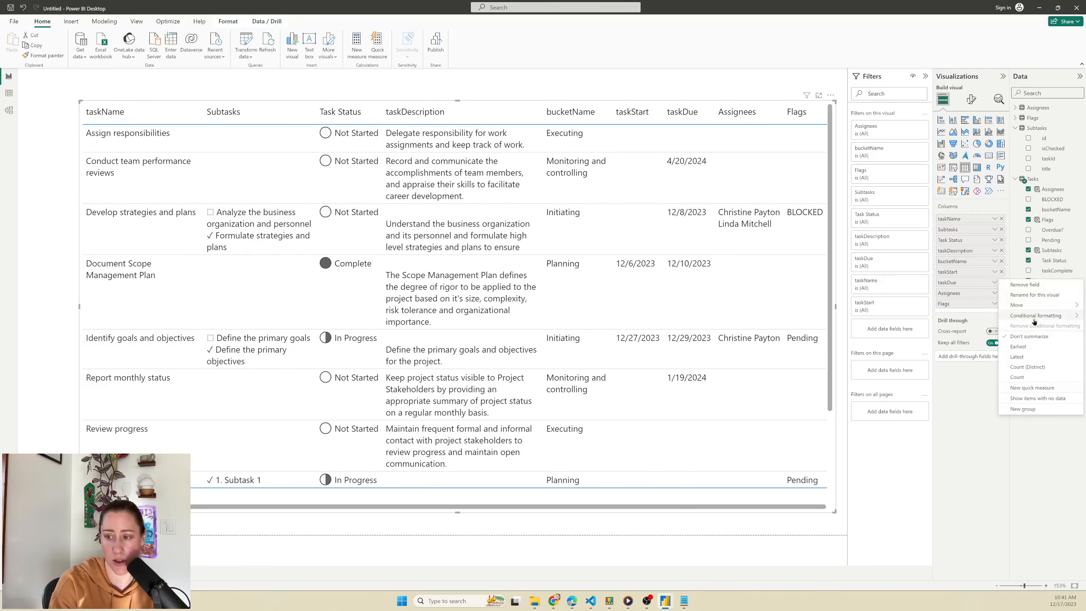
{"action": "mouse_move", "coordinate": [1035, 317]}
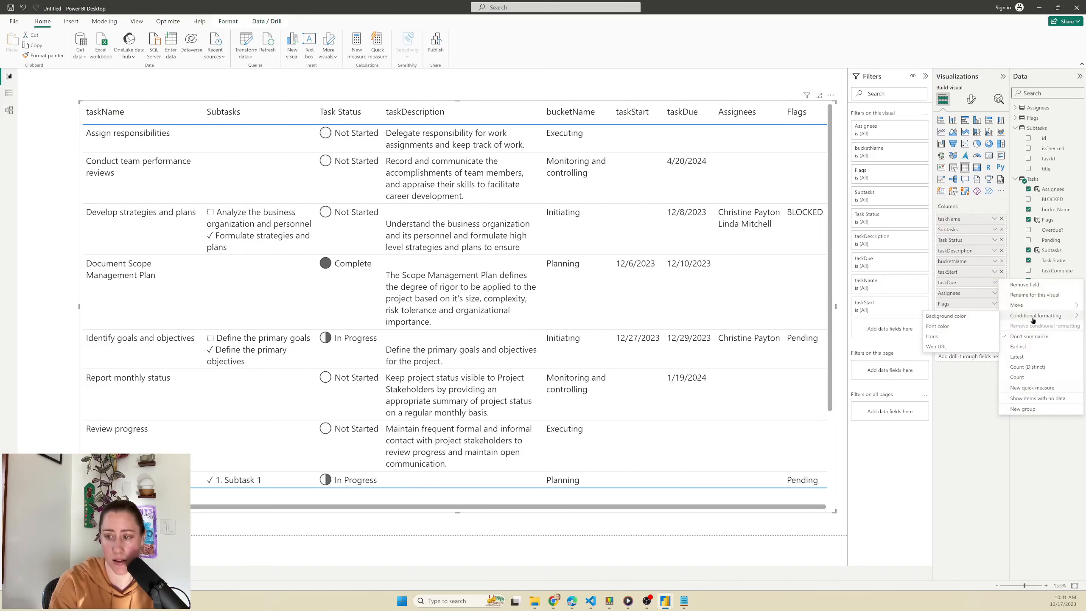
{"action": "left_click", "coordinate": [963, 325]}
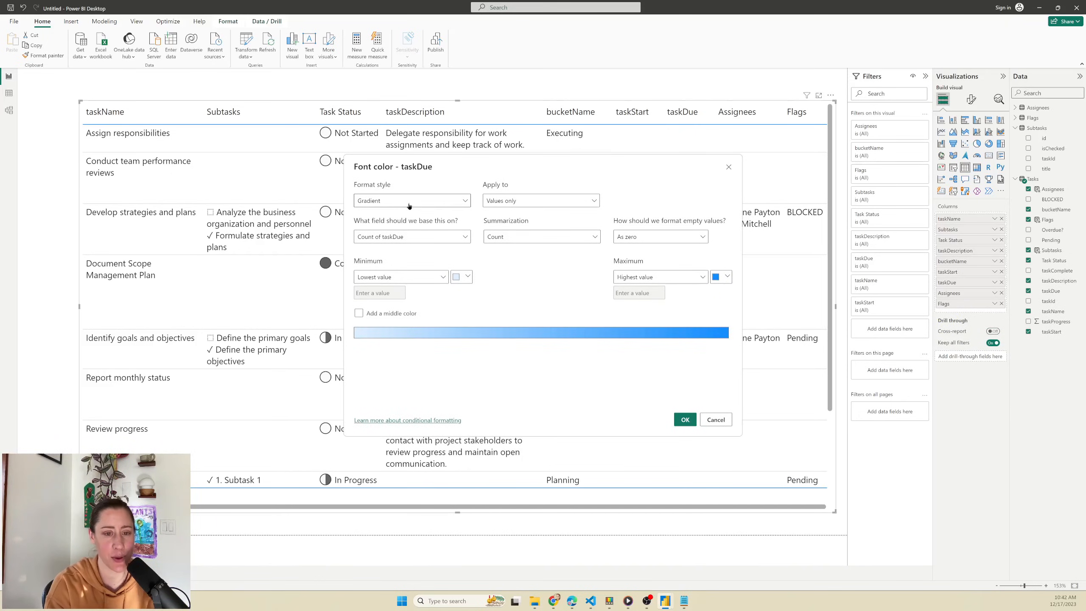
{"action": "left_click", "coordinate": [380, 201]}
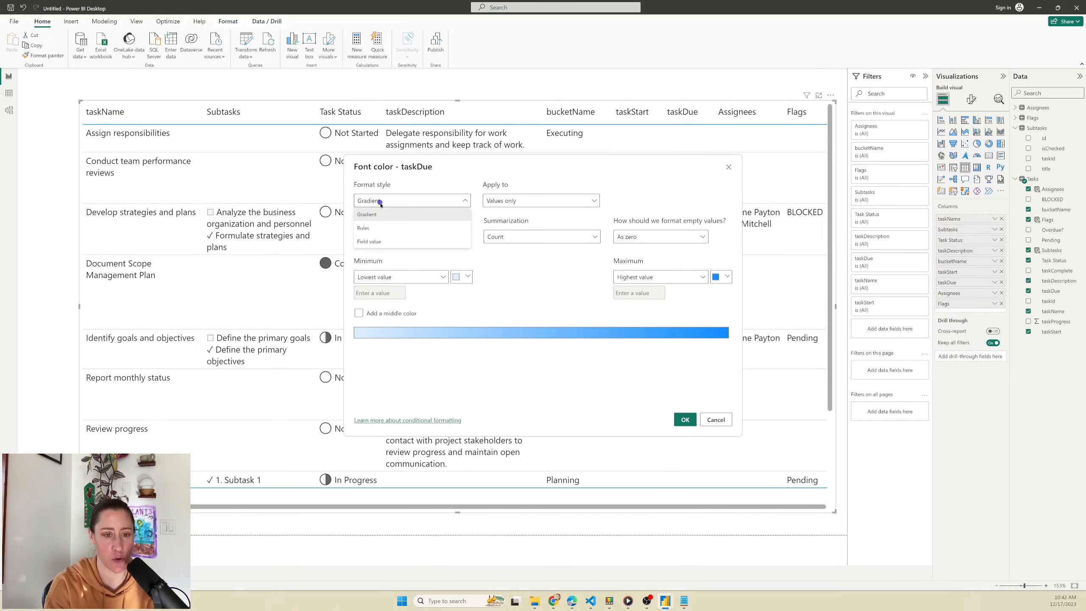
{"action": "left_click", "coordinate": [379, 228]}
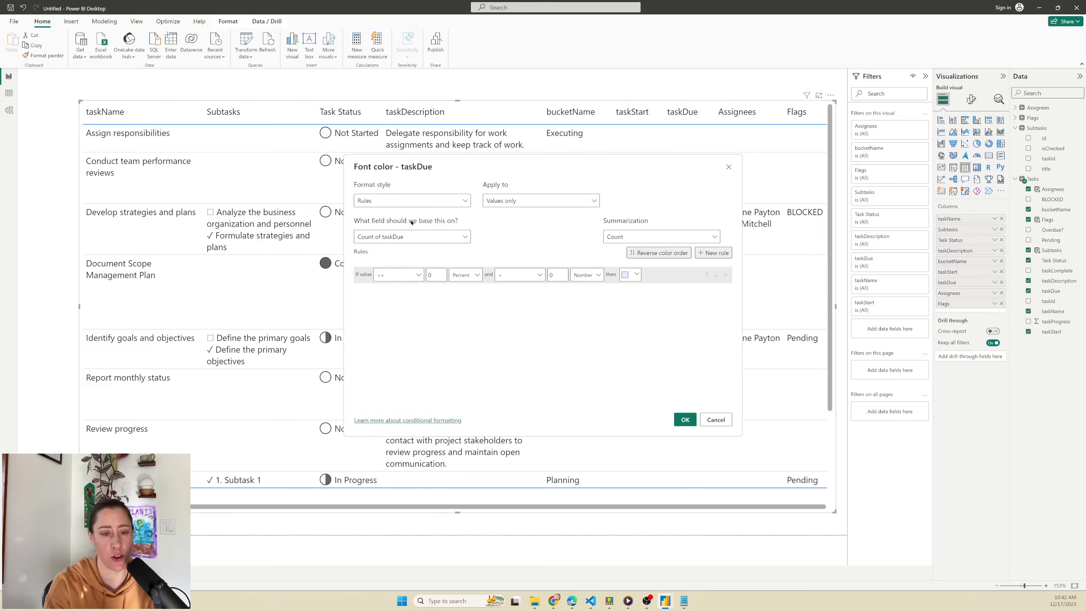
{"action": "left_click", "coordinate": [423, 241]}
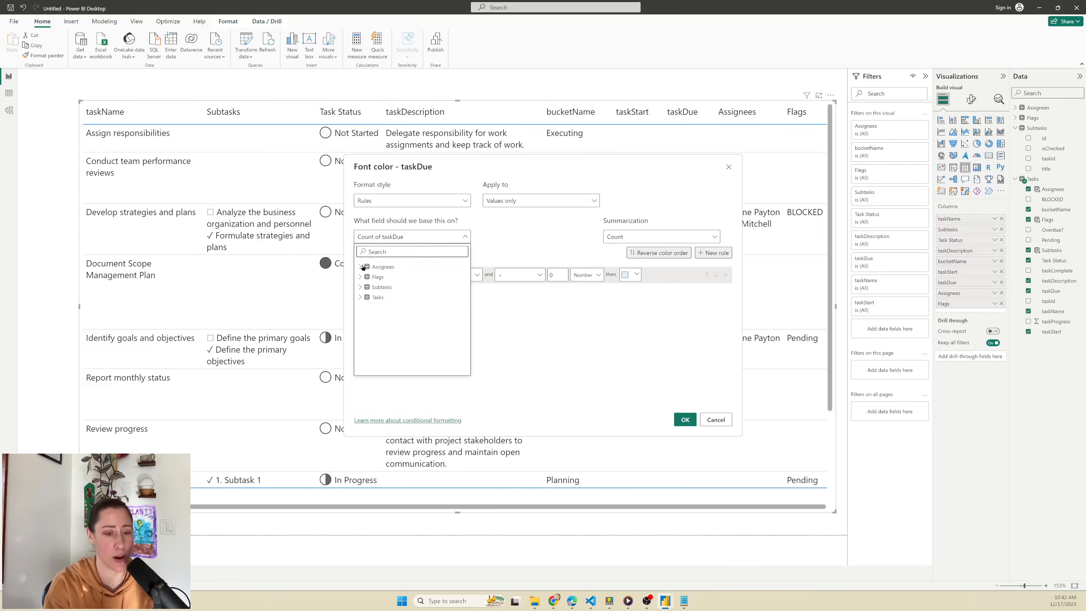
{"action": "left_click", "coordinate": [362, 296]}
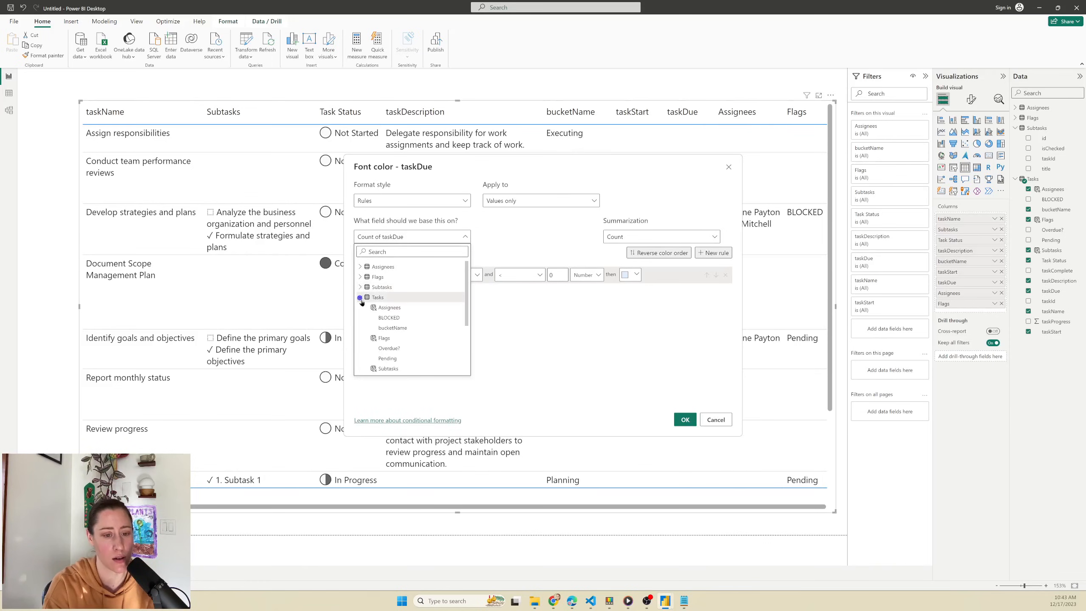
{"action": "left_click", "coordinate": [393, 348]}
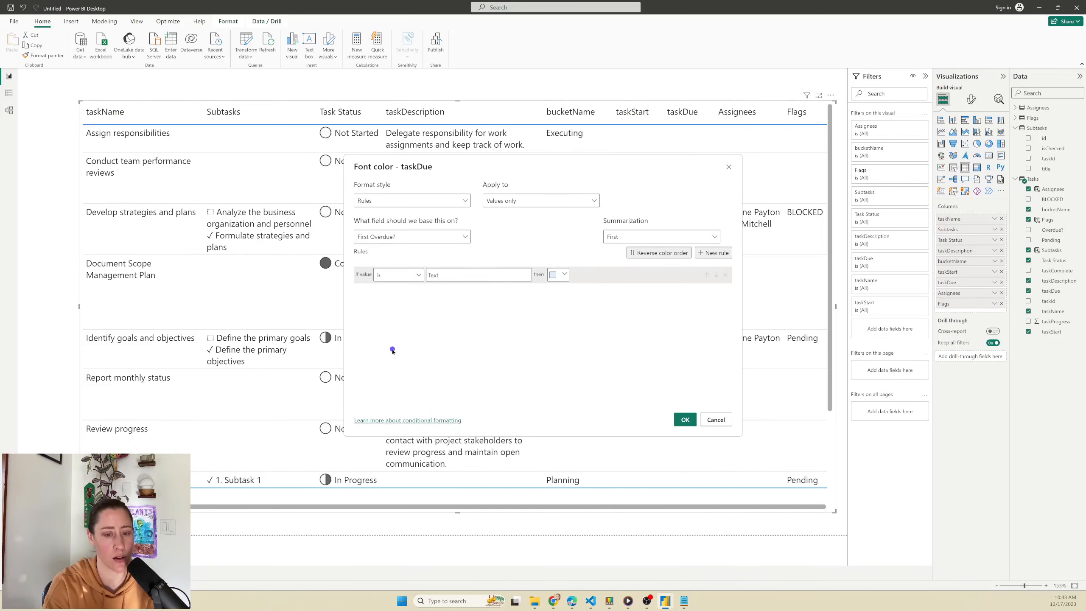
Color the due date red when Overdue? equals true and apply the font color rule.
{"action": "left_click", "coordinate": [450, 276]}
{"action": "type", "text": "true"}
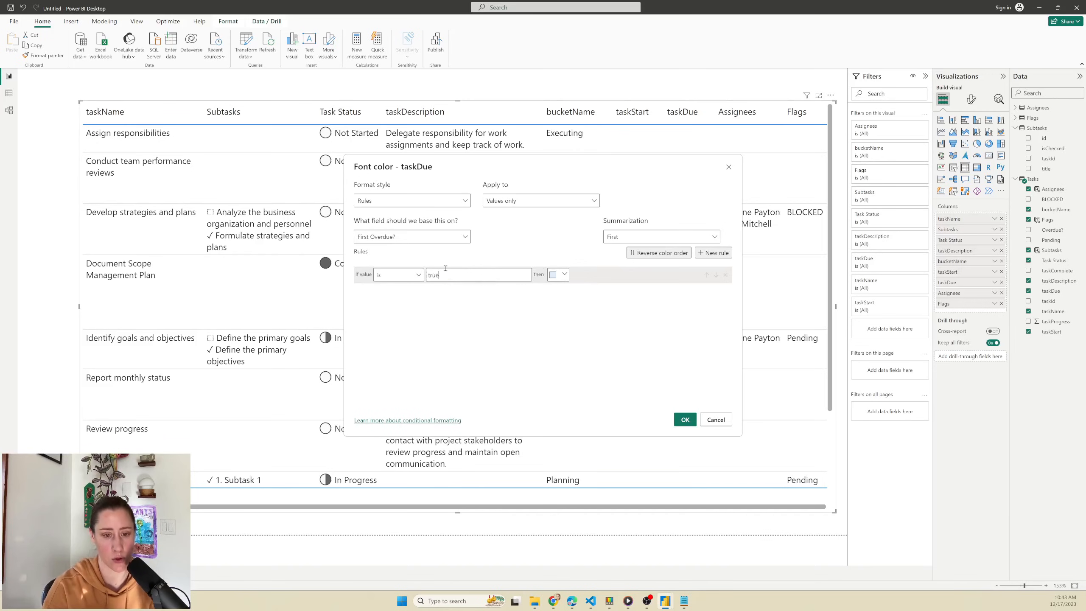
{"action": "left_click", "coordinate": [558, 274]}
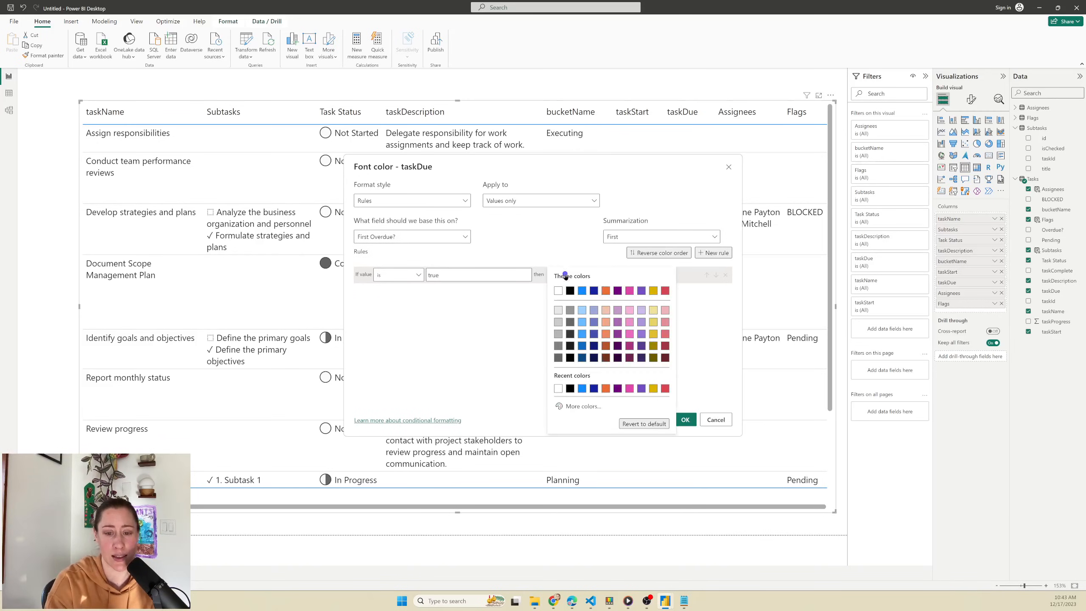
{"action": "left_click", "coordinate": [664, 291]}
{"action": "left_click", "coordinate": [686, 419]}
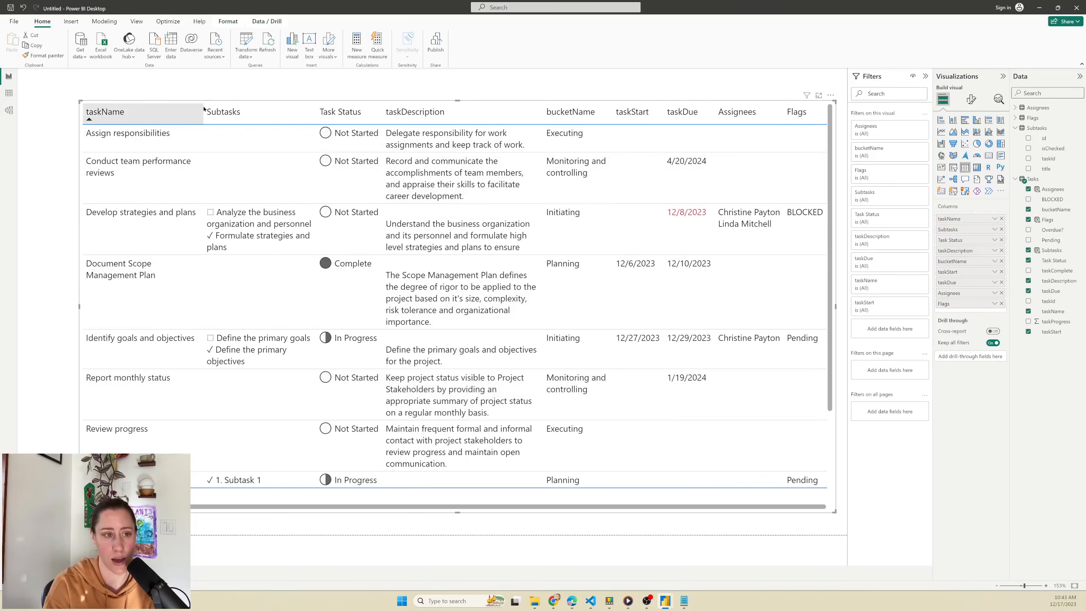
Move the table visual slightly up and to the left on the page and turn off its totals row.
{"action": "left_click_drag", "start_coordinate": [208, 100], "coordinate": [194, 98]}
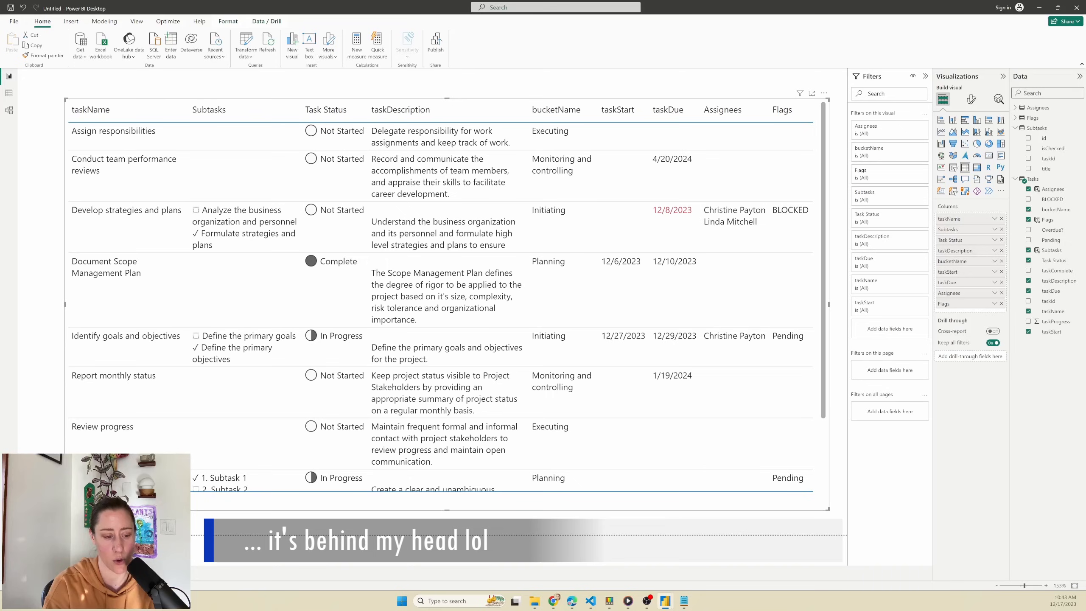
{"action": "left_click", "coordinate": [971, 101]}
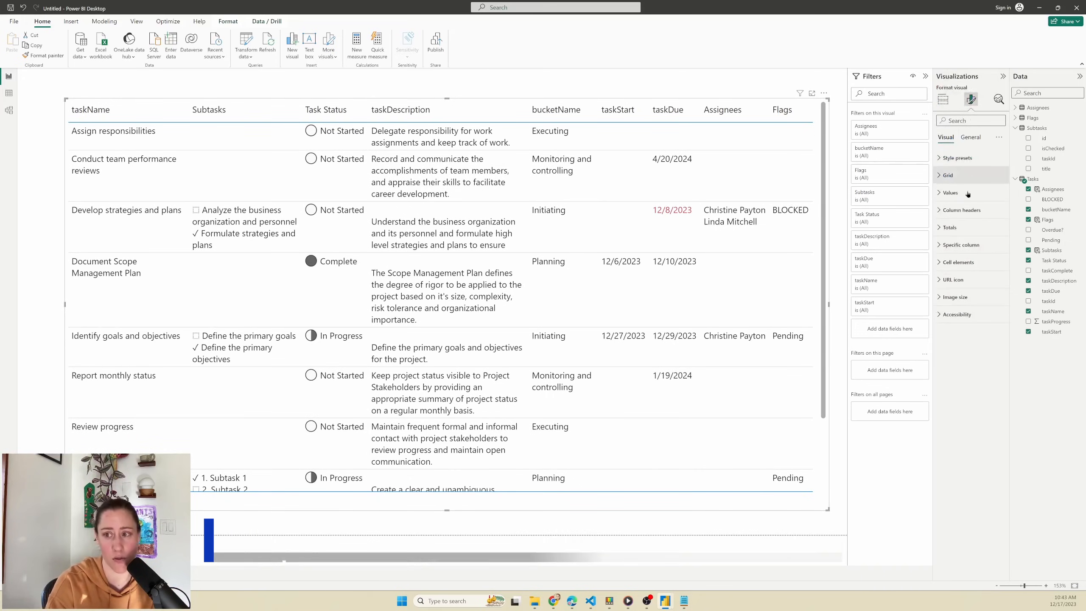
{"action": "left_click", "coordinate": [951, 227]}
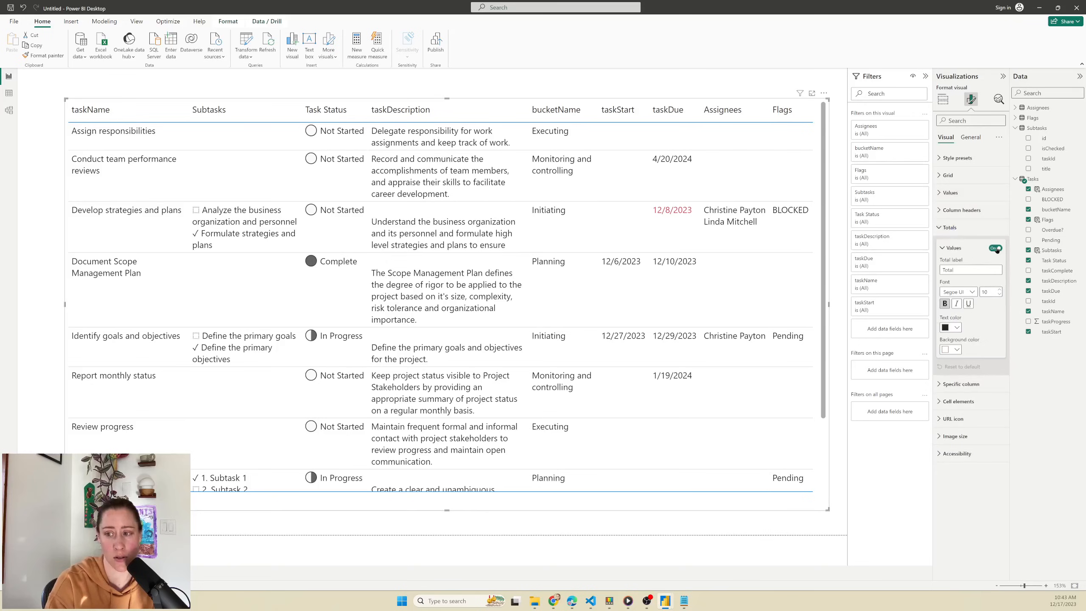
{"action": "left_click", "coordinate": [995, 249]}
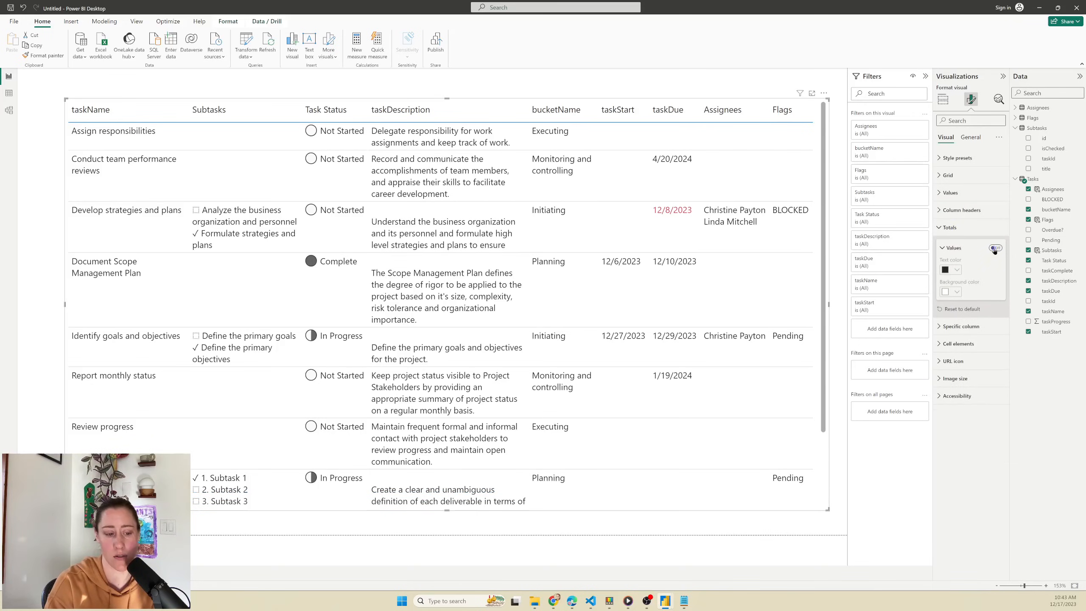
Add assigneeName from Assignees, Flags from the Flags table, and Task Status from Tasks as page-level filters.
{"action": "left_click", "coordinate": [837, 85]}
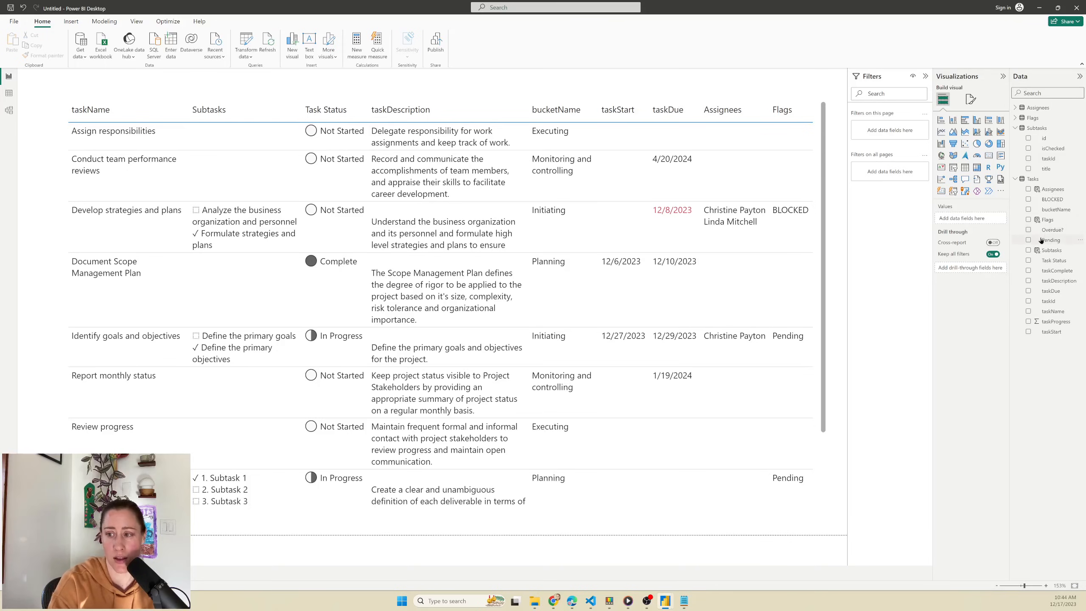
{"action": "left_click", "coordinate": [1015, 118]}
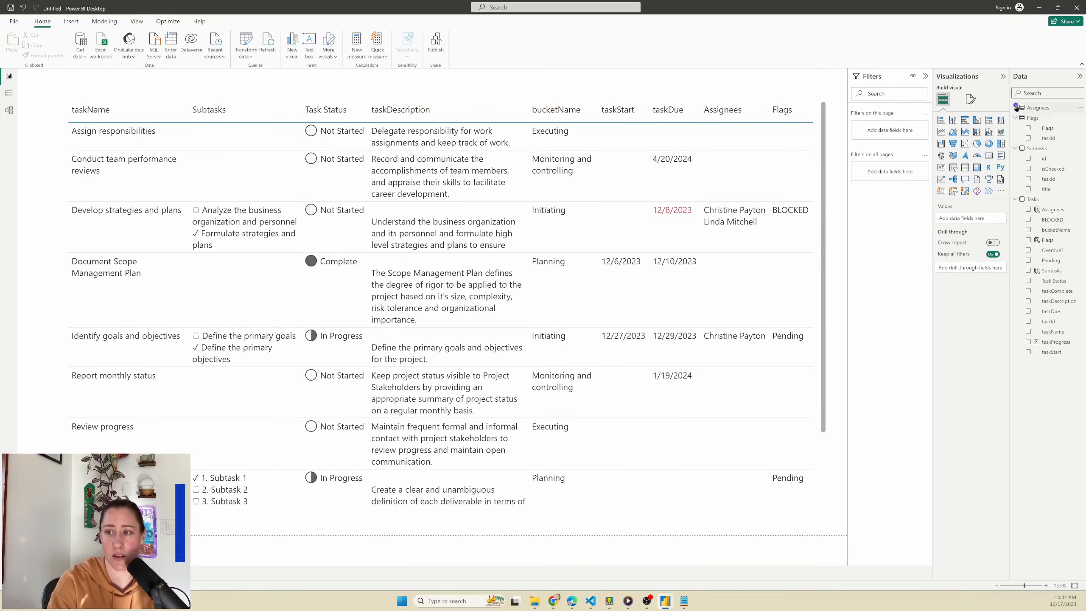
{"action": "left_click", "coordinate": [1015, 108]}
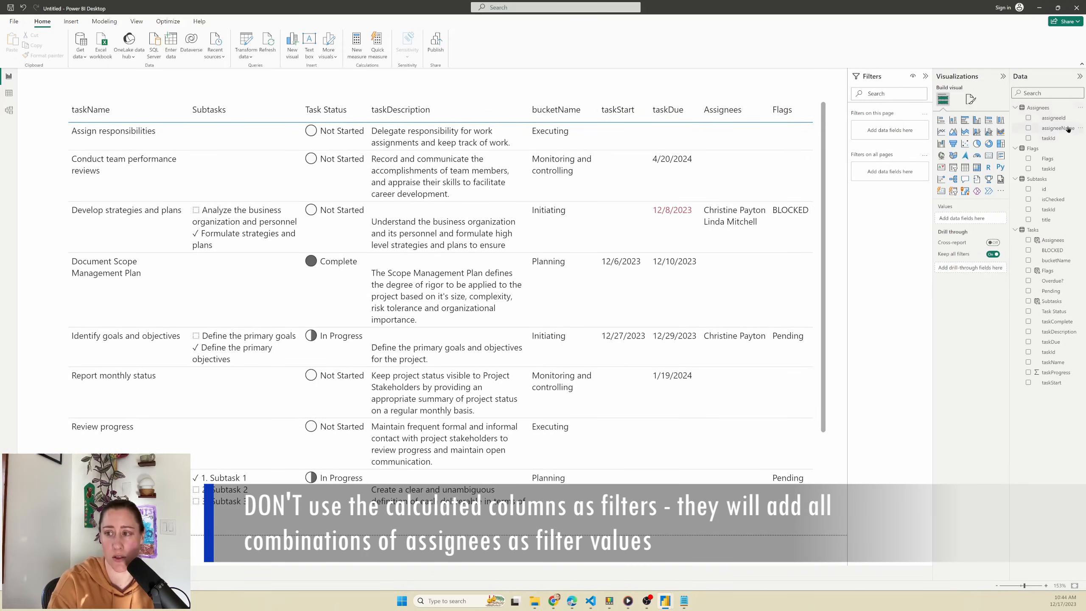
{"action": "left_click_drag", "start_coordinate": [1065, 129], "coordinate": [877, 126]}
{"action": "left_click_drag", "start_coordinate": [1047, 159], "coordinate": [878, 268]}
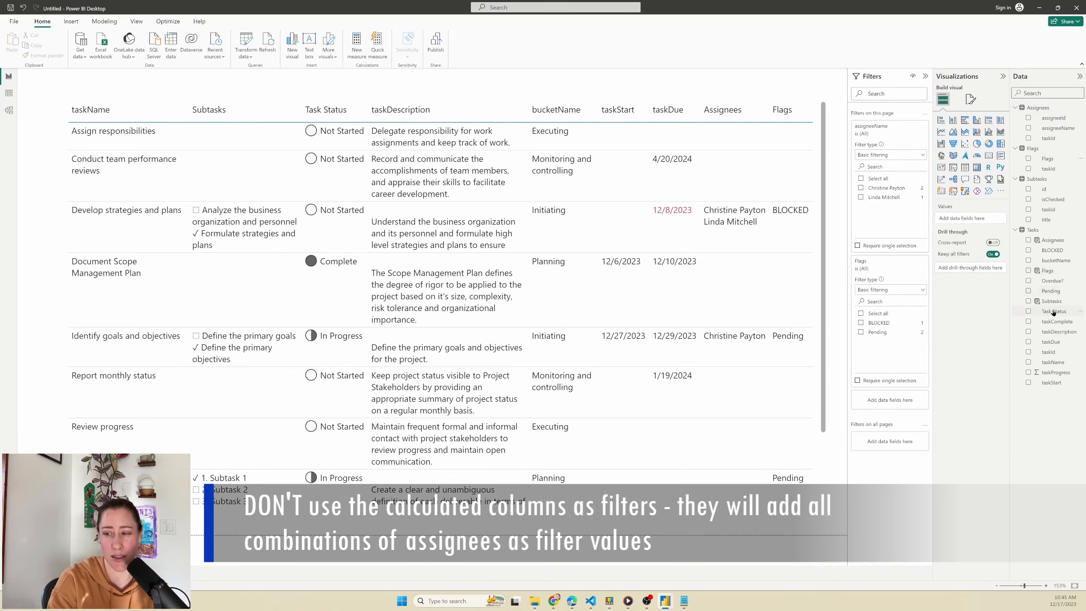
{"action": "left_click_drag", "start_coordinate": [1053, 311], "coordinate": [882, 406]}
{"action": "left_click_drag", "start_coordinate": [884, 404], "coordinate": [890, 406]}
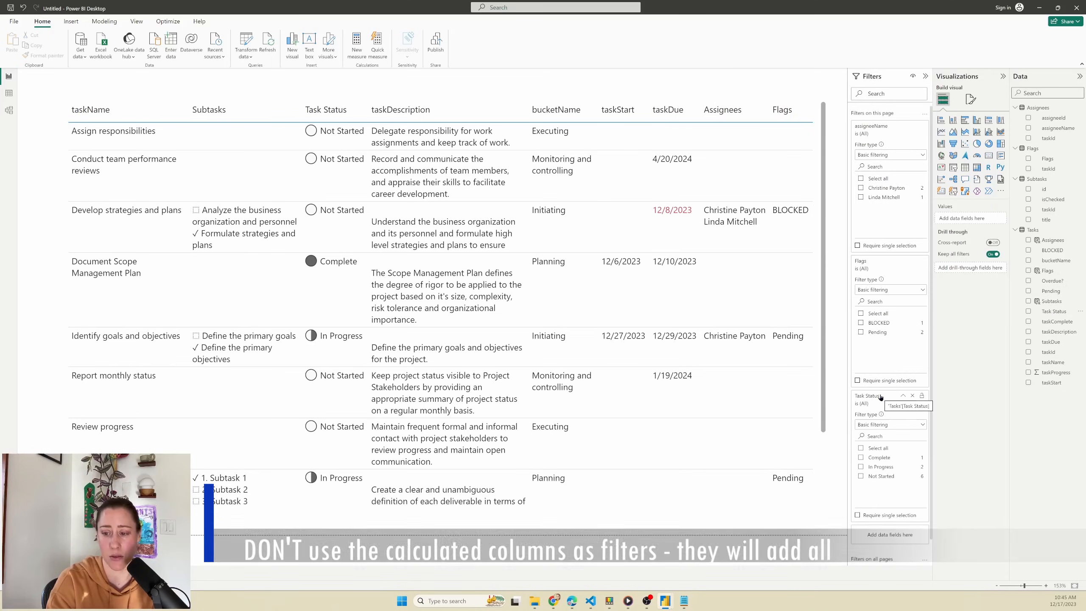